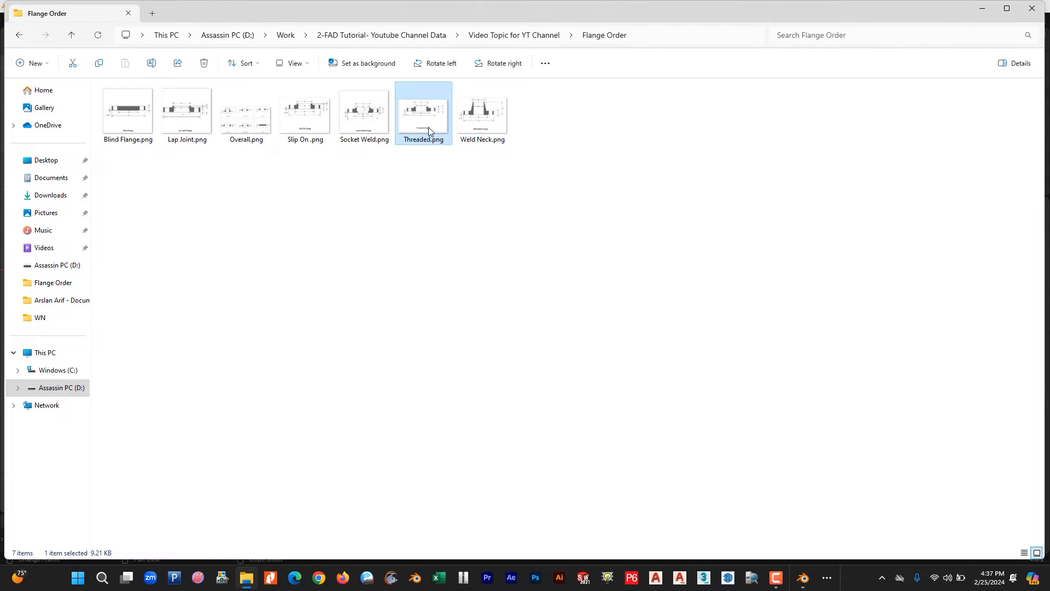
# Bring Threaded.png into Blender's front view as a reference image, scale it by about 2.29 and centre it near the origin
pyautogui.moveTo(429, 126); pyautogui.dragTo(556, 323)
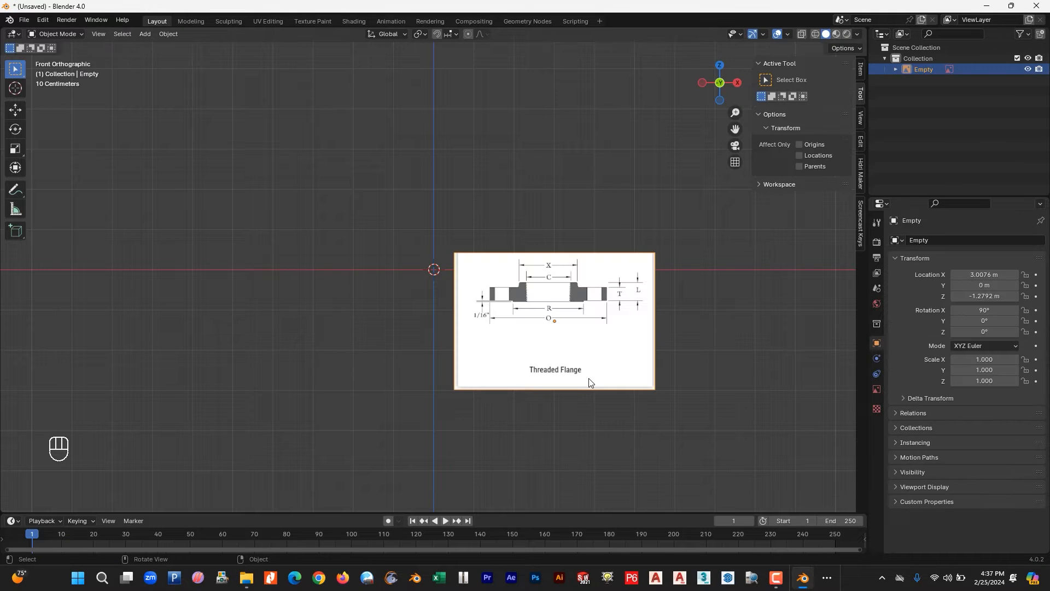
pyautogui.press('s')
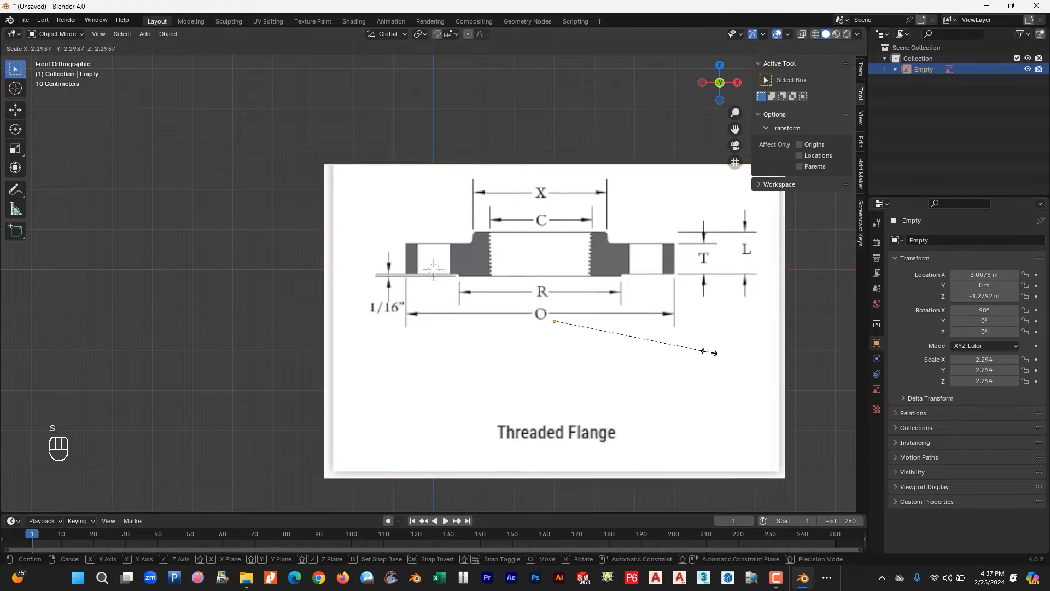
pyautogui.click(661, 374)
pyautogui.press('g')
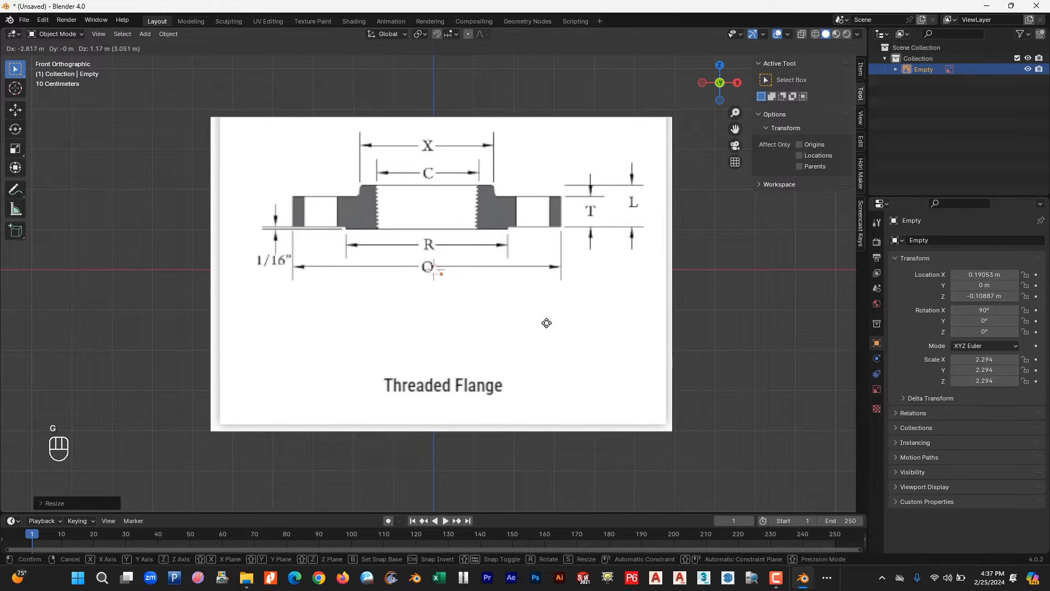
pyautogui.click(547, 321)
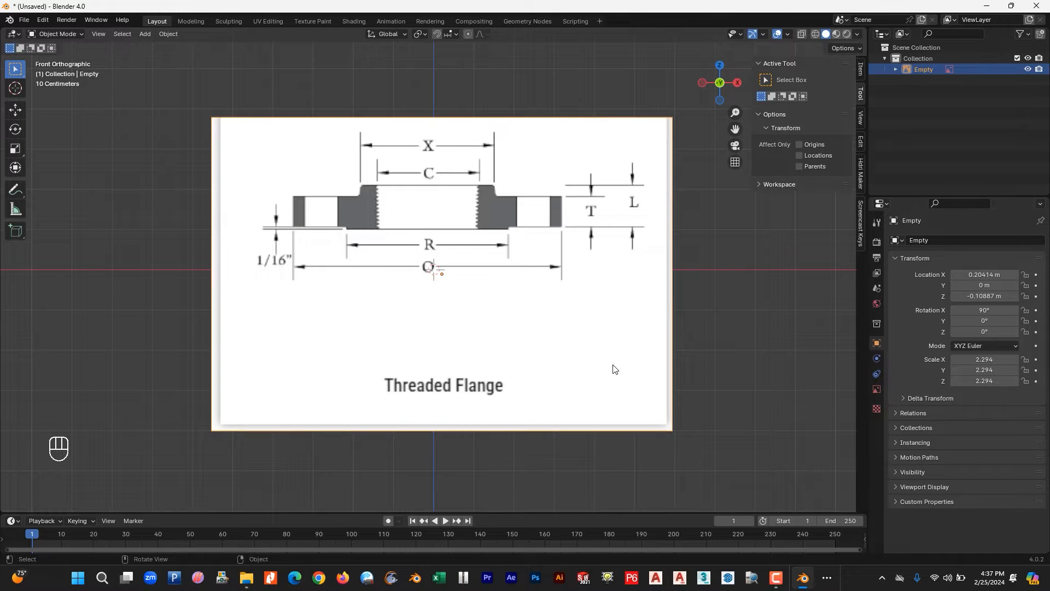
# Enable opacity for the Threaded Flange reference image and lower it to about 0.34
pyautogui.click(877, 389)
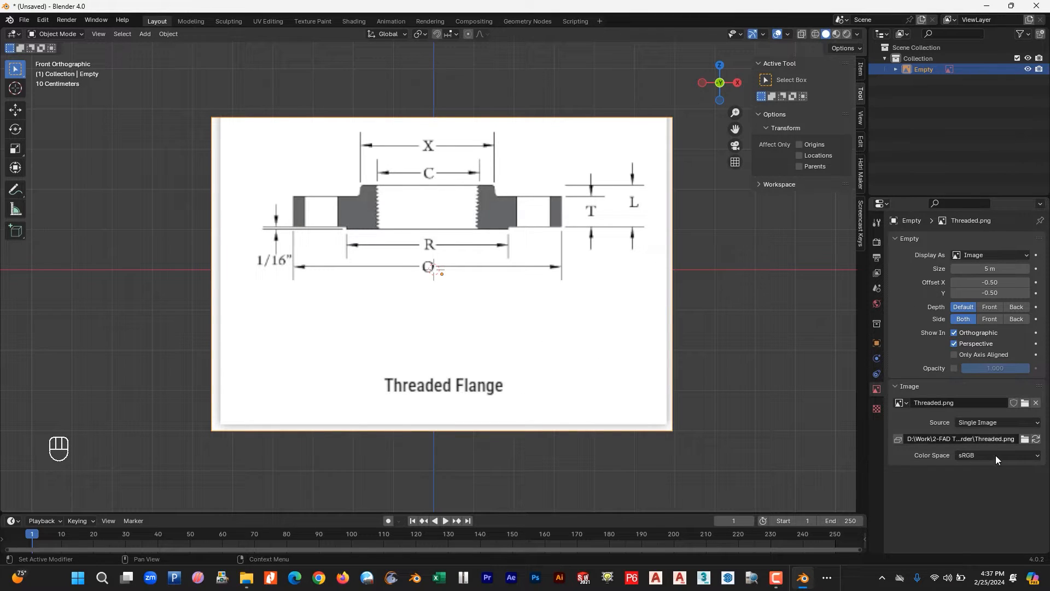
pyautogui.click(954, 367)
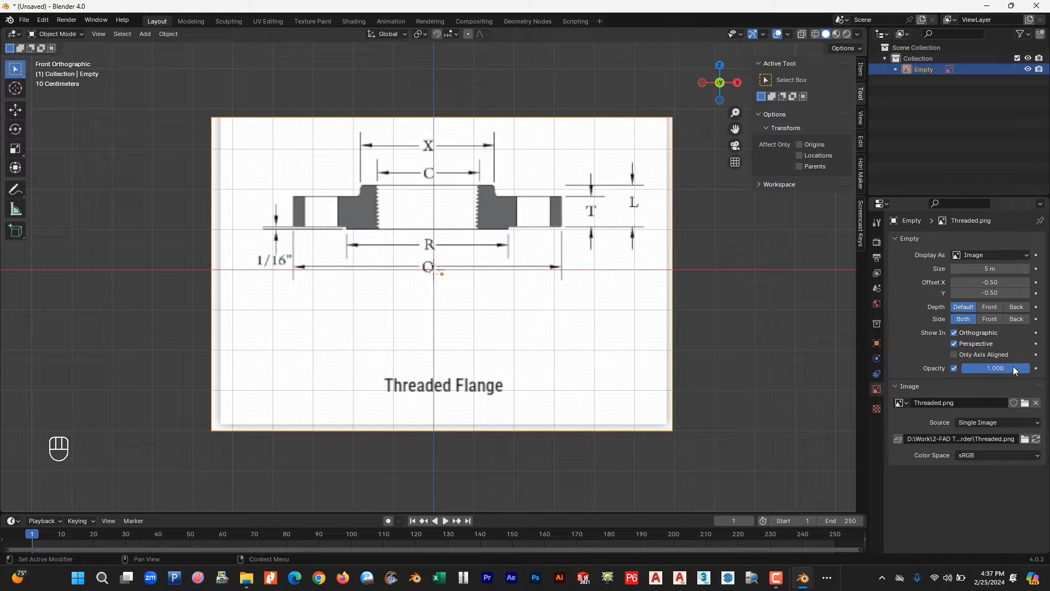
pyautogui.moveTo(1026, 368); pyautogui.dragTo(985, 368)
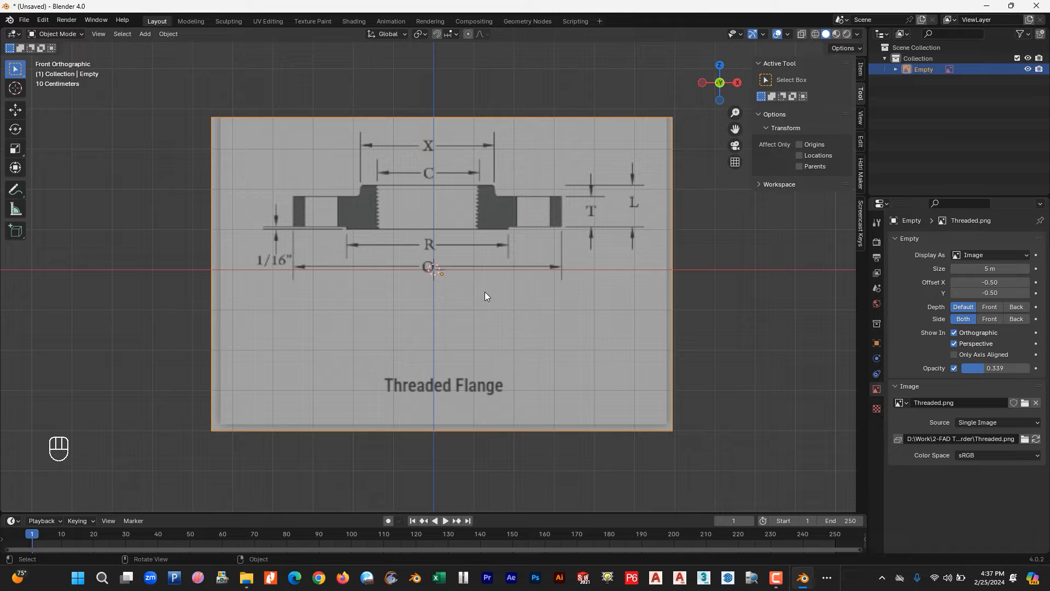
# Add a cylinder mesh at the origin with 64 vertices
pyautogui.hotkey('shift', 'a')
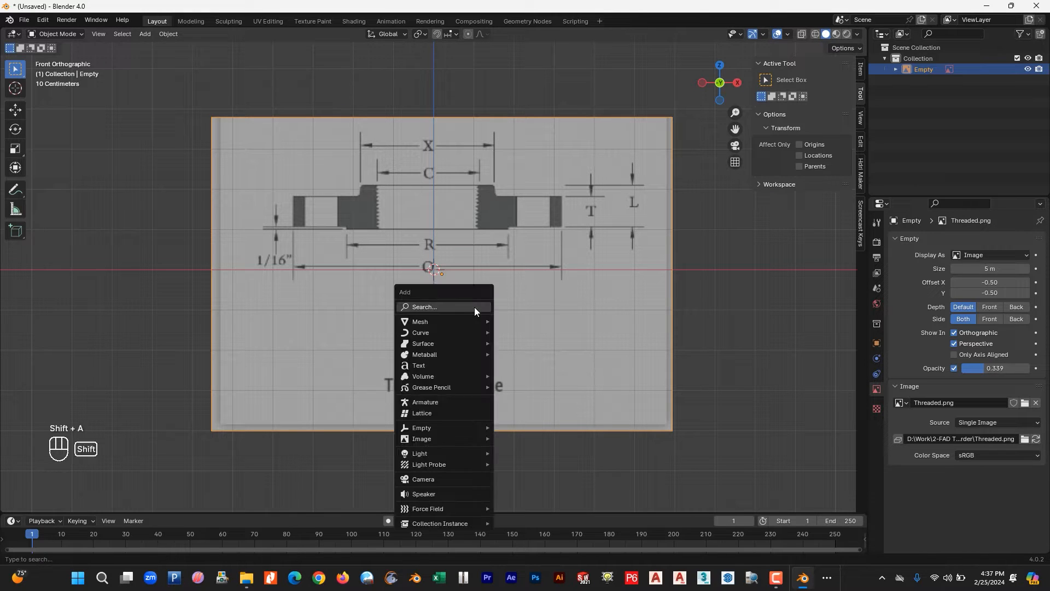
pyautogui.moveTo(436, 320)
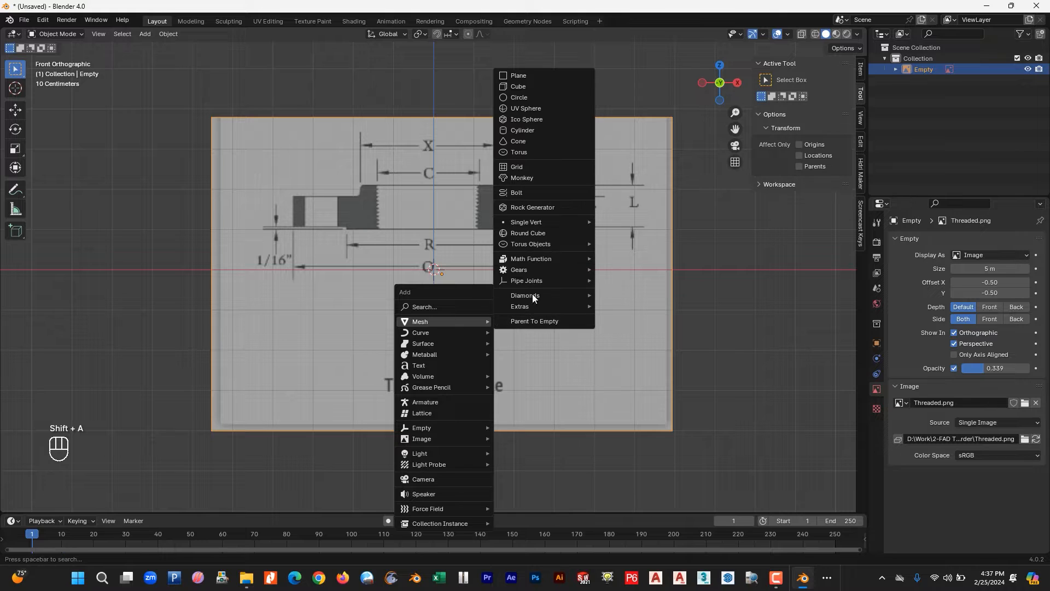
pyautogui.click(537, 130)
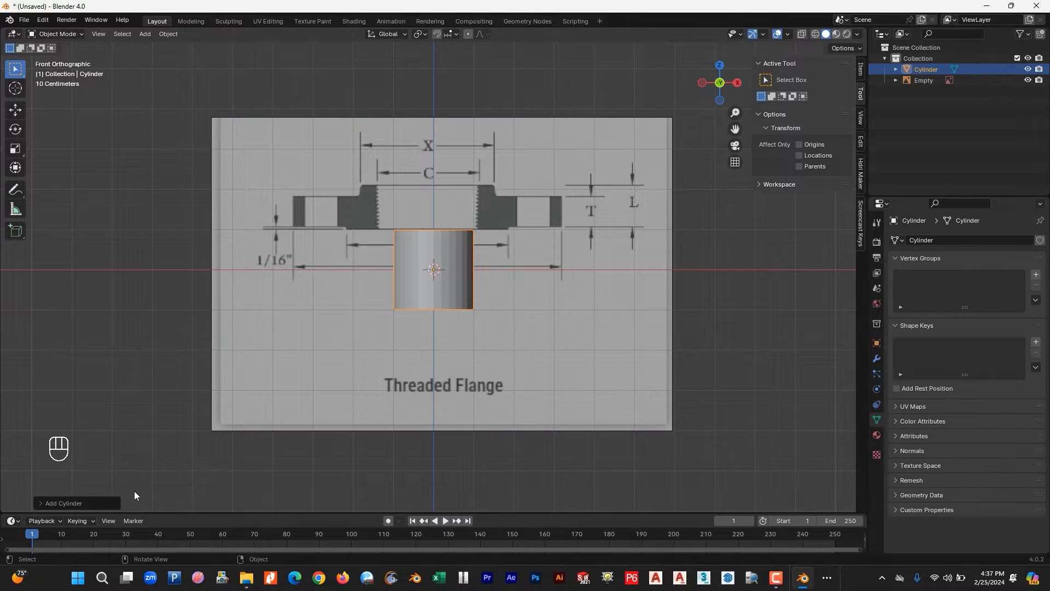
pyautogui.click(42, 501)
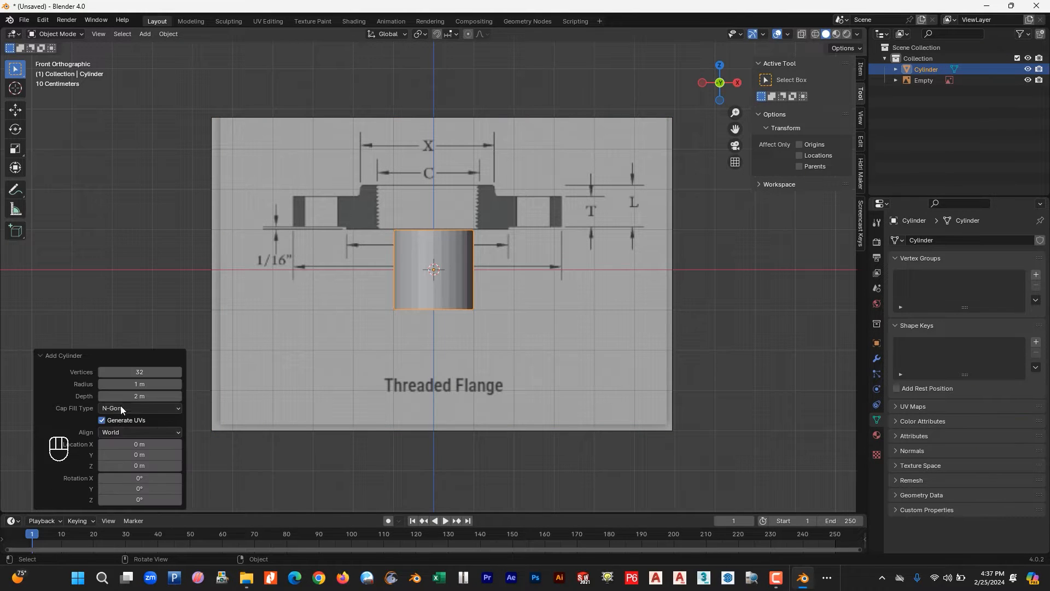
pyautogui.click(144, 372)
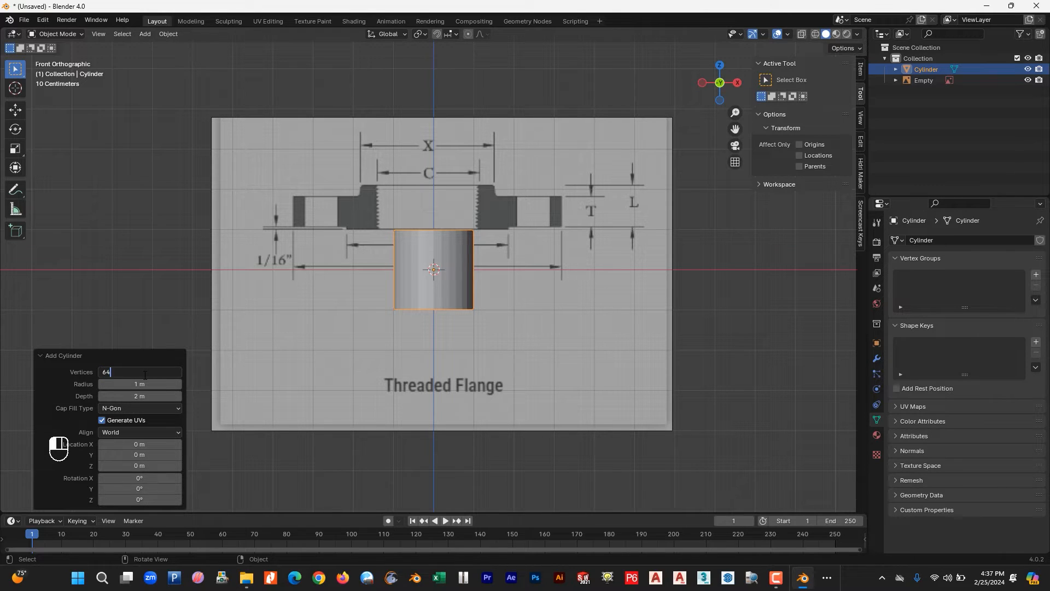
pyautogui.press('Return')
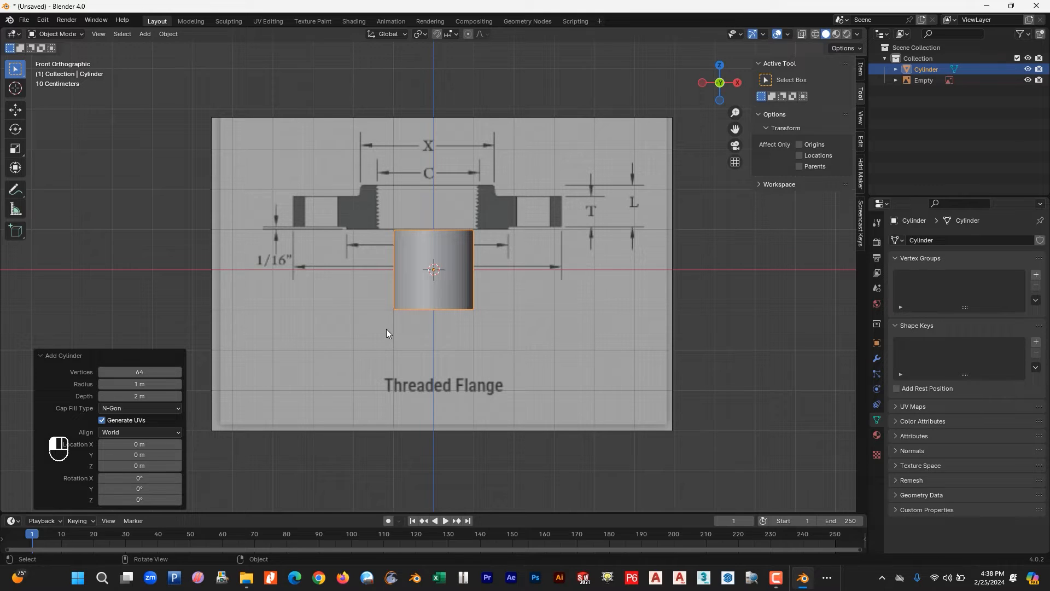
# Shade the cylinder smooth and enable Auto Smooth at 30°
pyautogui.rightClick(431, 278)
pyautogui.click(413, 278)
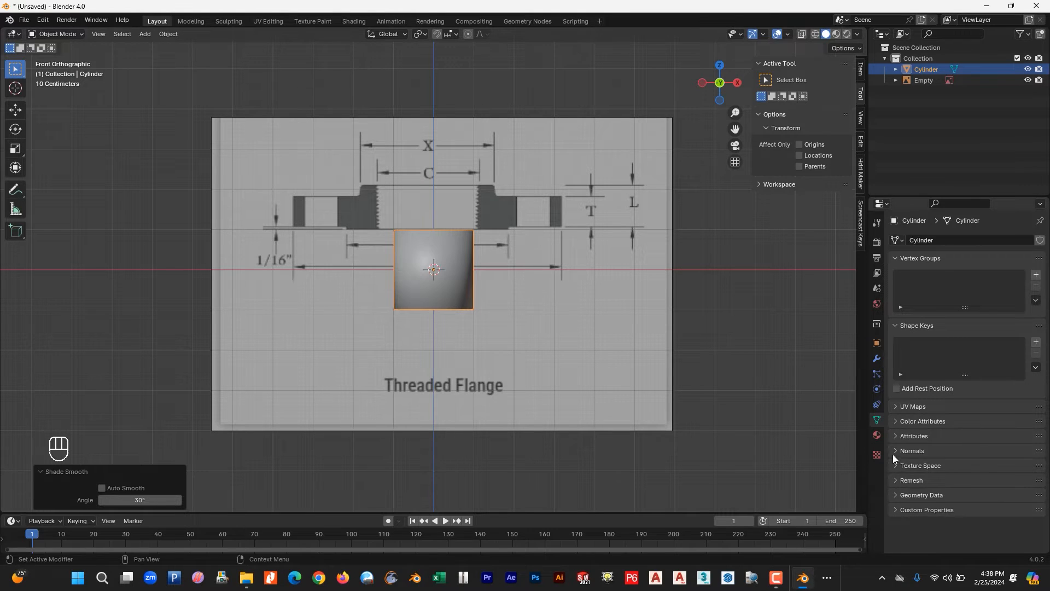
pyautogui.click(897, 452)
pyautogui.click(956, 468)
# Switch to wireframe display and move the cylinder about -0.21 m in X and 1.54 m in Z over the flange bore
pyautogui.scroll(3, 400, 327)
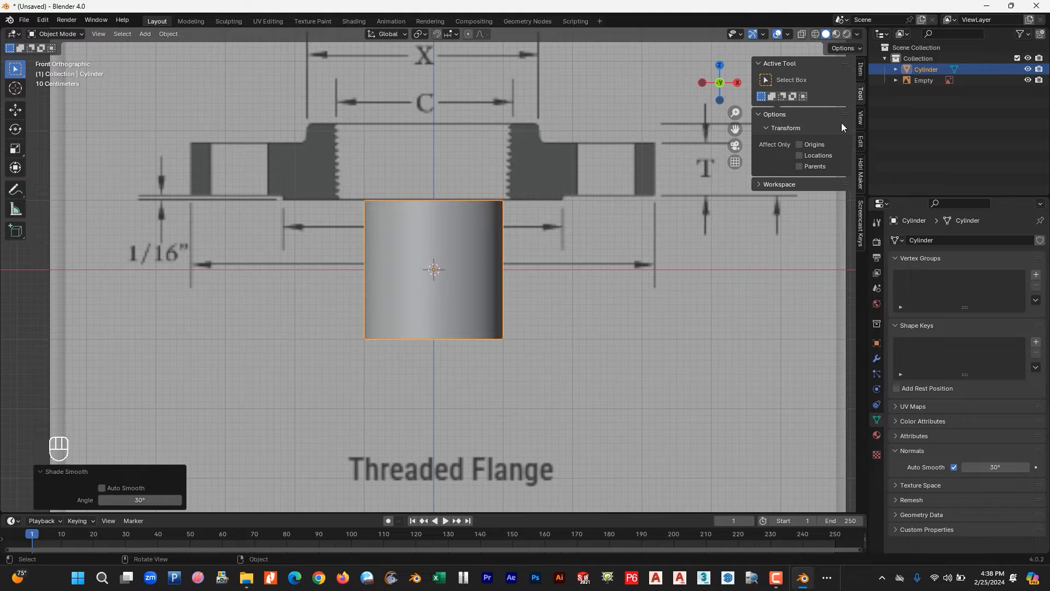
pyautogui.click(815, 34)
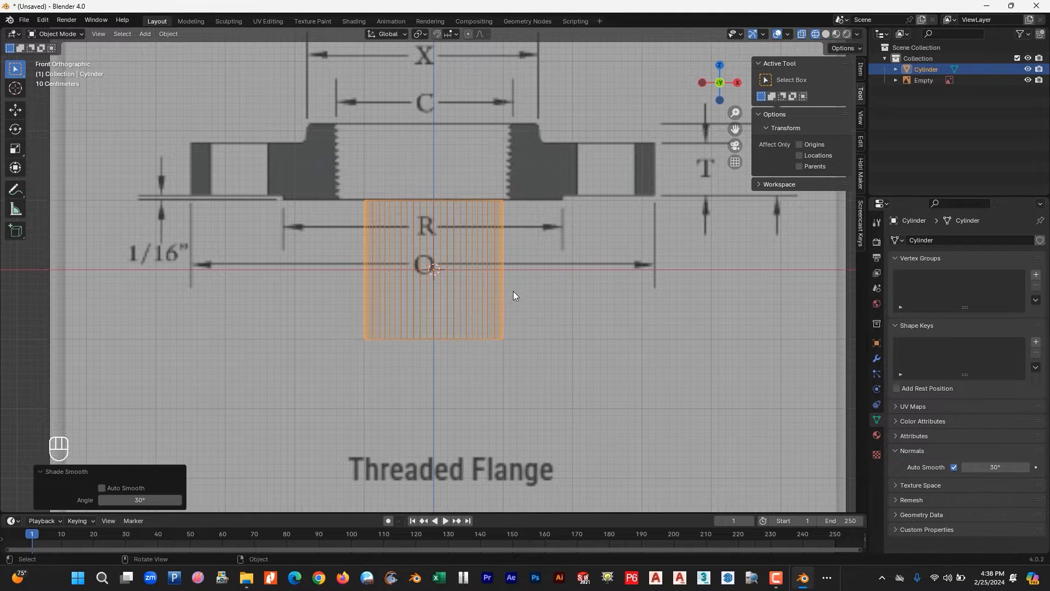
pyautogui.scroll(2, 513, 295)
pyautogui.scroll(-2, 511, 304)
pyautogui.press('g')
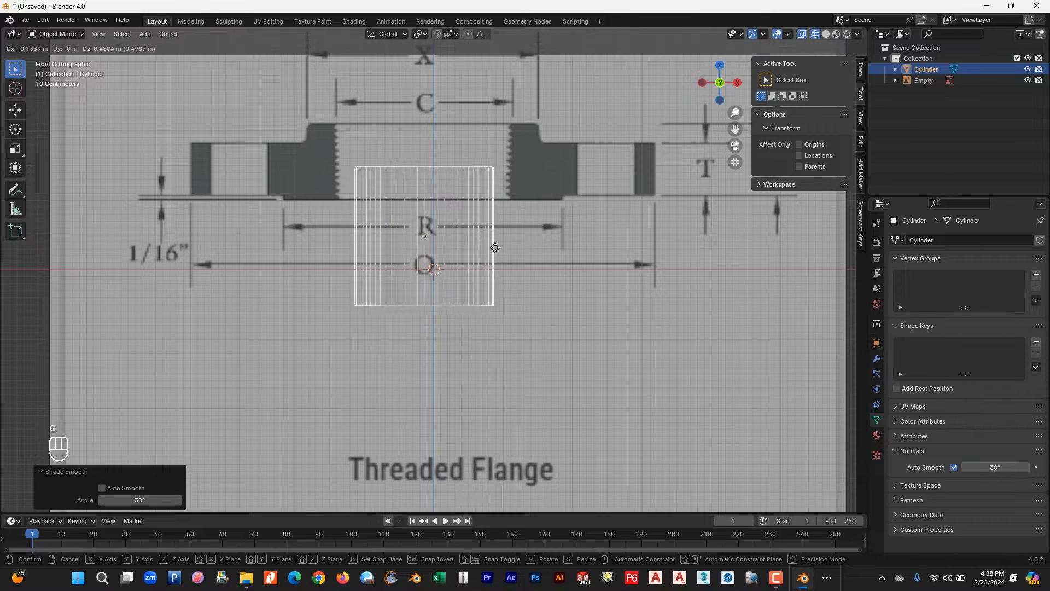
pyautogui.click(478, 219)
pyautogui.keyDown('shift'); pyautogui.moveTo(478, 218); pyautogui.dragTo(480, 345, button='middle'); pyautogui.keyUp('shift')
pyautogui.scroll(3, 481, 345)
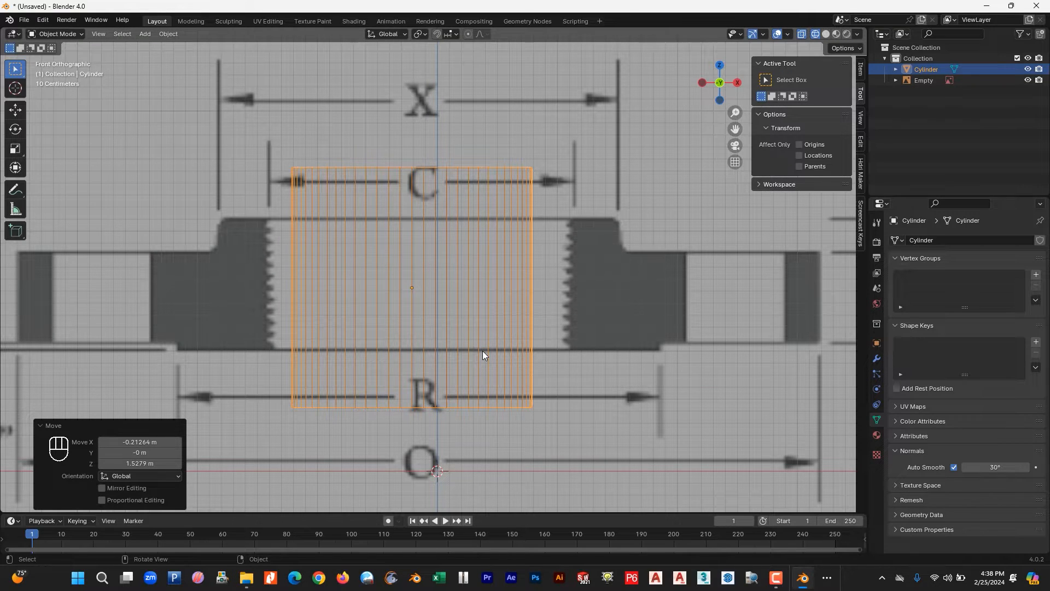
pyautogui.press('g')
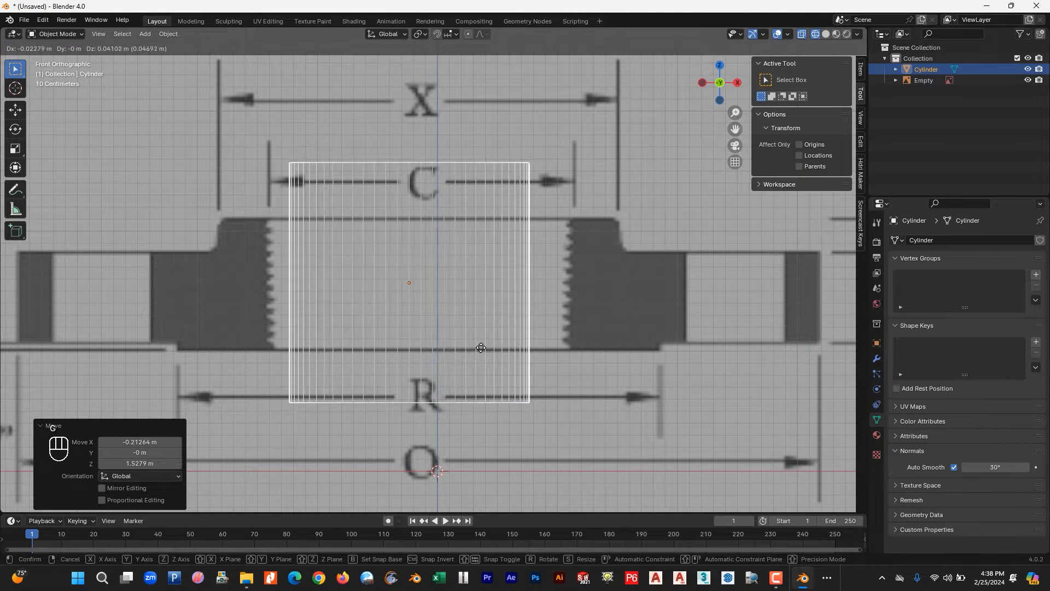
pyautogui.click(484, 352)
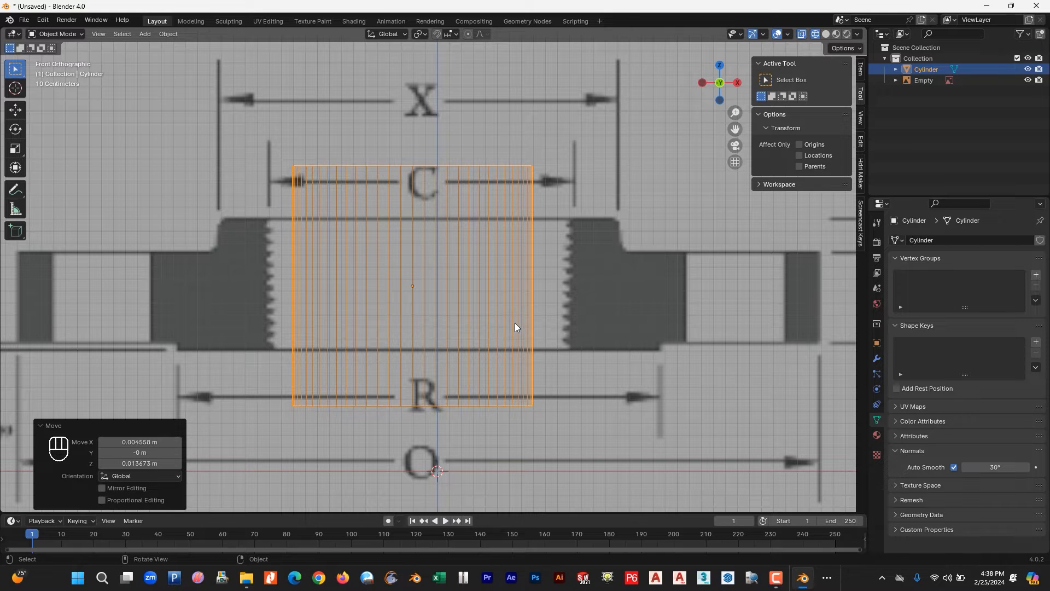
# Scale the cylinder by about 1.97 and shift it about 0.05 m along X to centre it between the R dimension lines
pyautogui.press('s')
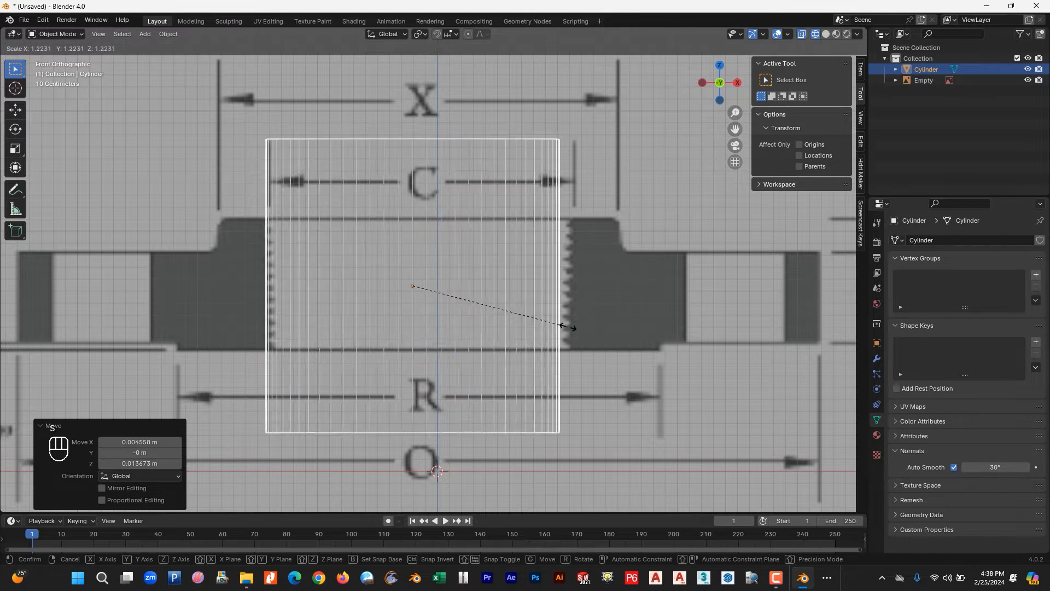
pyautogui.click(667, 328)
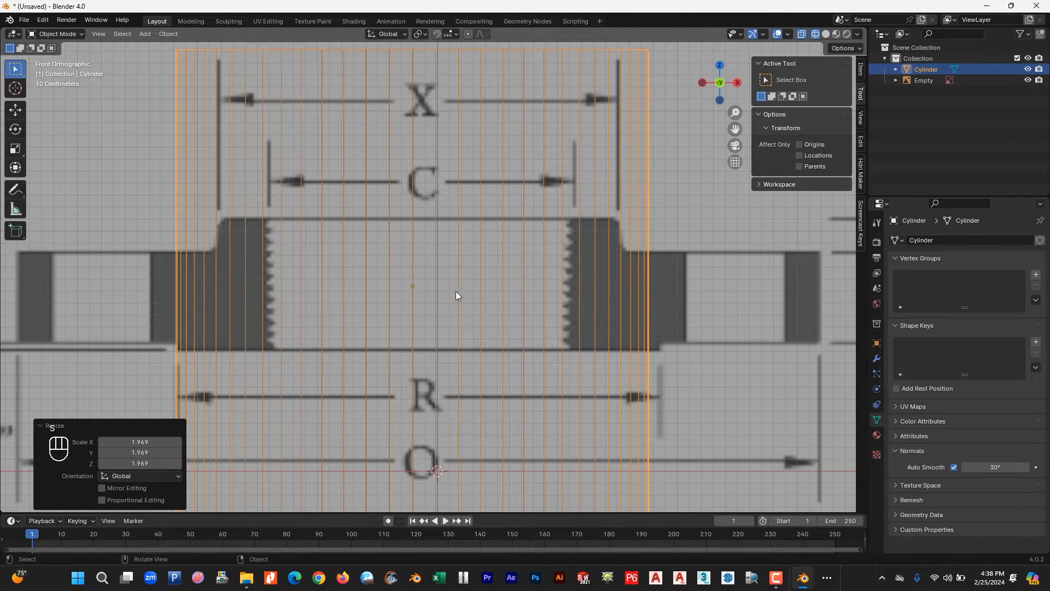
pyautogui.click(16, 110)
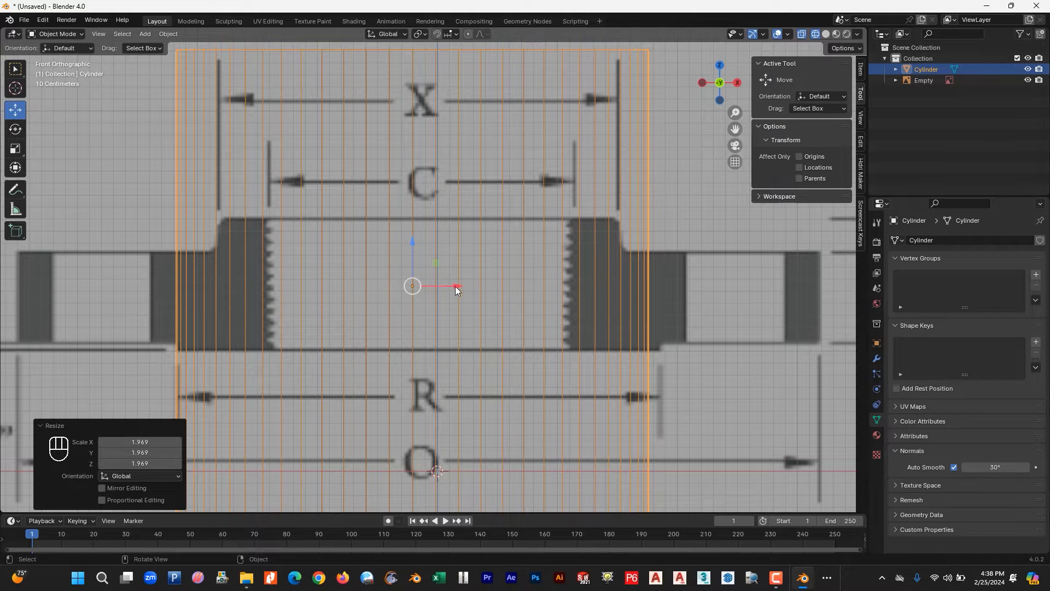
pyautogui.moveTo(457, 288); pyautogui.dragTo(463, 288)
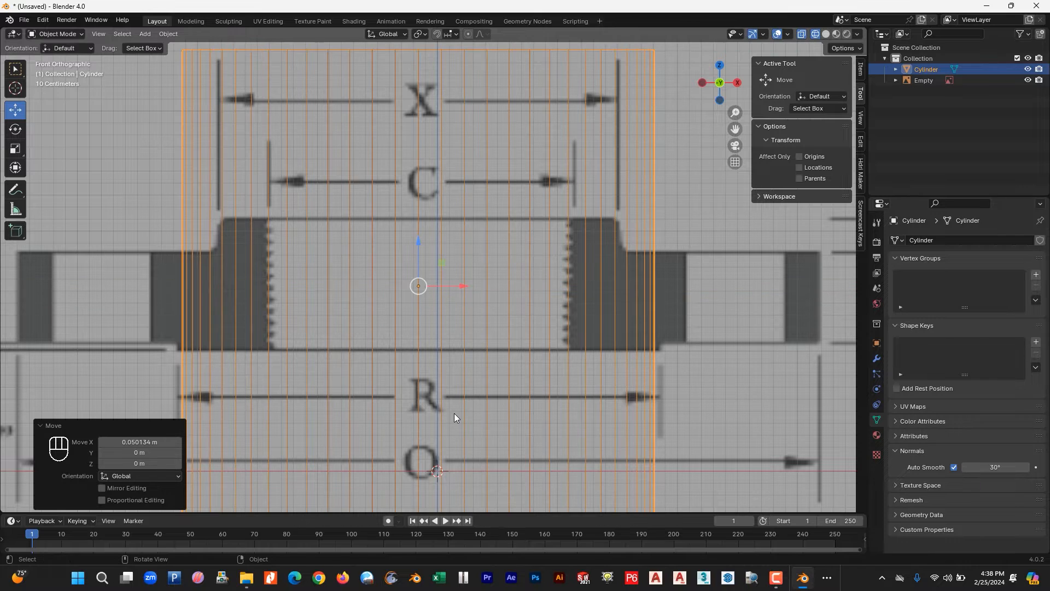
# Move the cylinder about 1.44 m up along Z so its base sits on the flange's bottom line
pyautogui.press('g')
pyautogui.press('z')
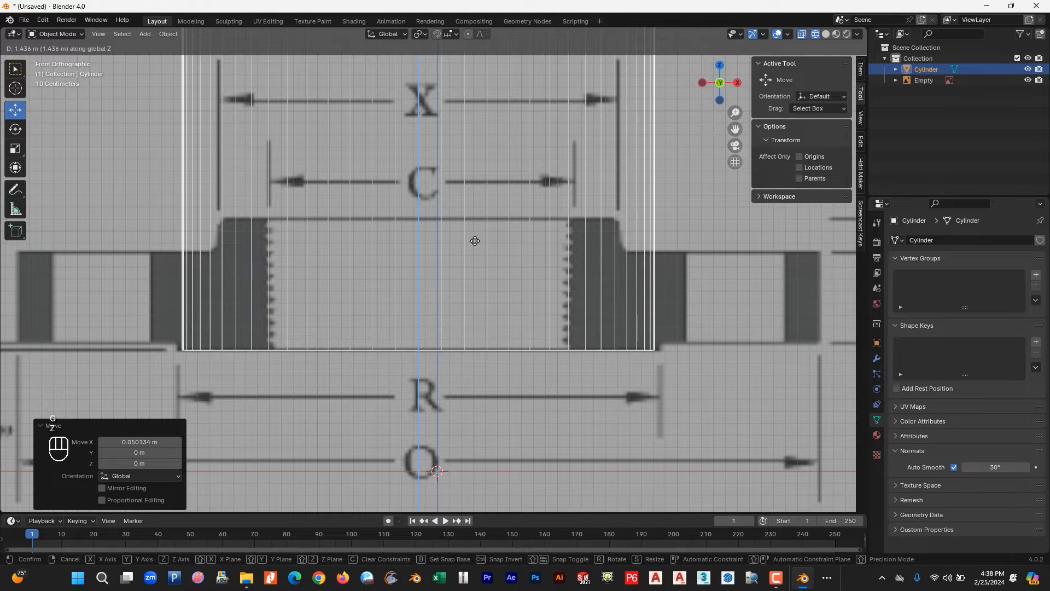
pyautogui.click(475, 242)
# Scale the cylinder by about 1.019 to match the R width and raise it about 0.04 m back onto the flange's bottom line
pyautogui.press('s')
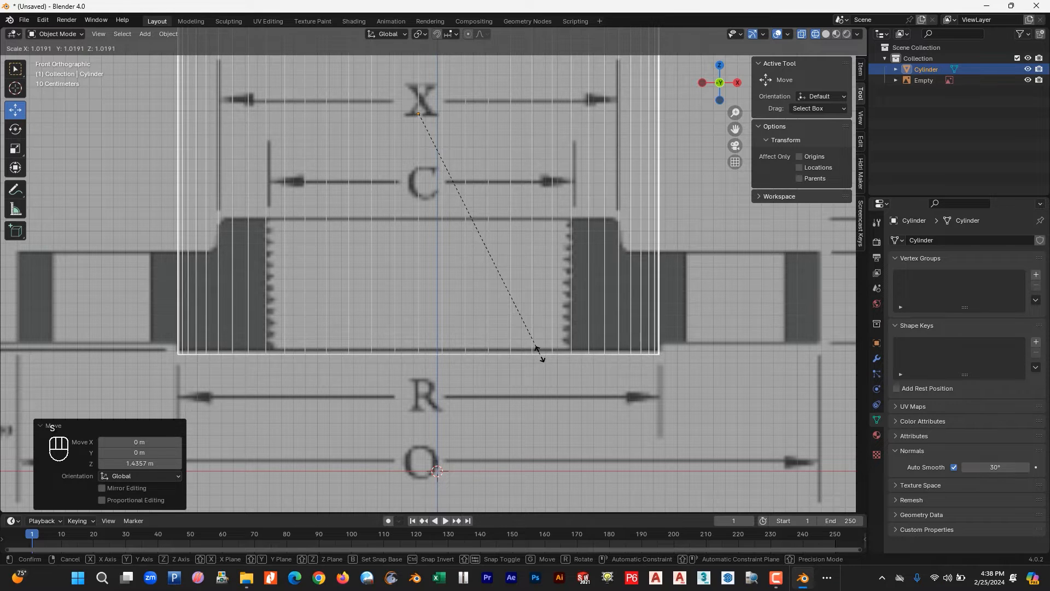
pyautogui.click(540, 355)
pyautogui.scroll(-2, 534, 353)
pyautogui.scroll(2, 450, 271)
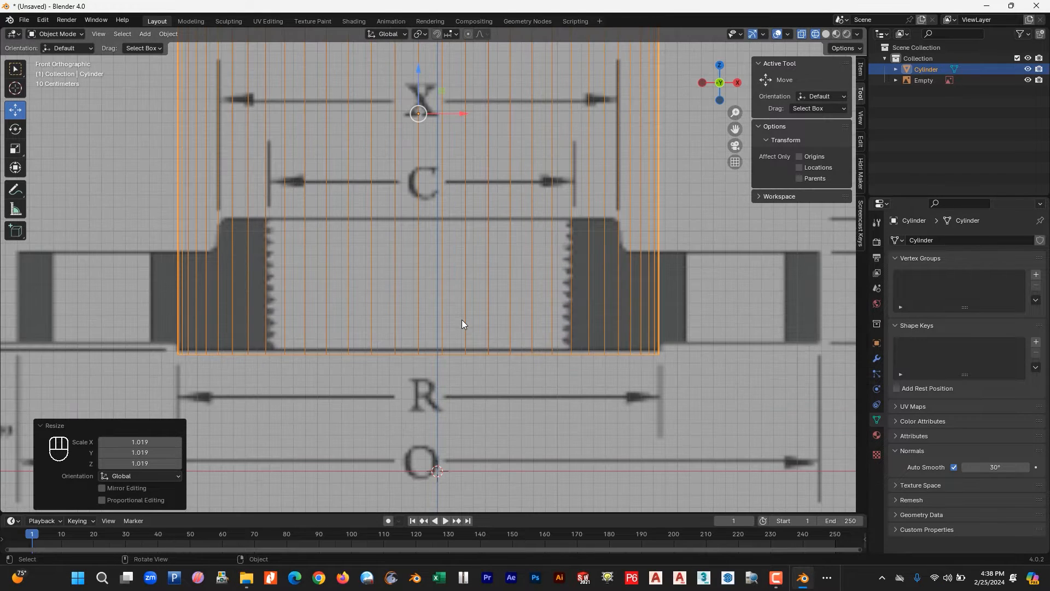
pyautogui.press('g')
pyautogui.press('z')
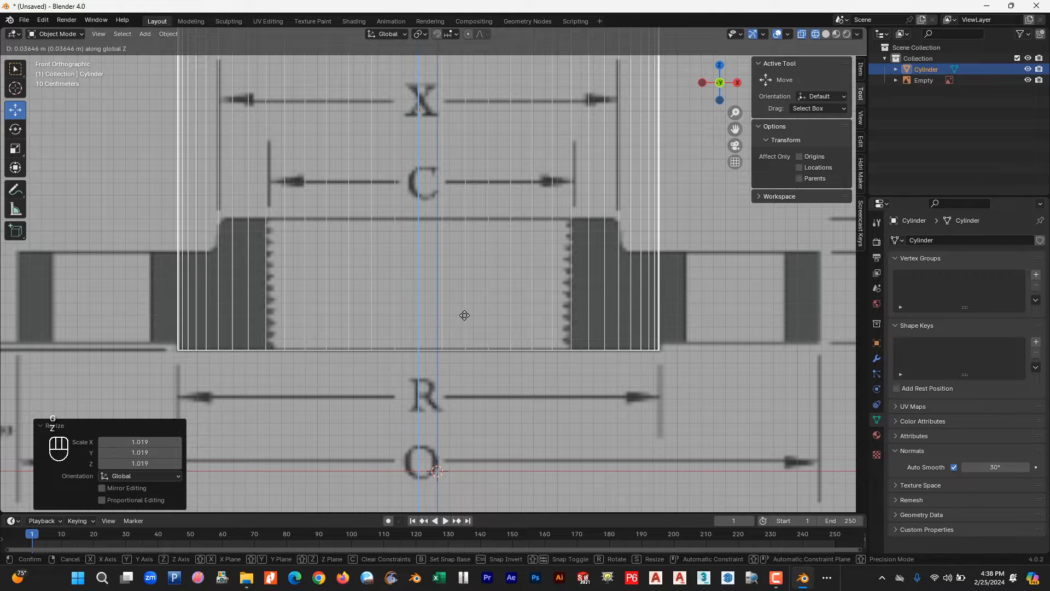
pyautogui.click(465, 316)
# In Edit Mode, lower the cylinder's top vertices about 3.94 m along Z to the 1/16" raised-face line
pyautogui.scroll(-6, 458, 320)
pyautogui.press('Tab')
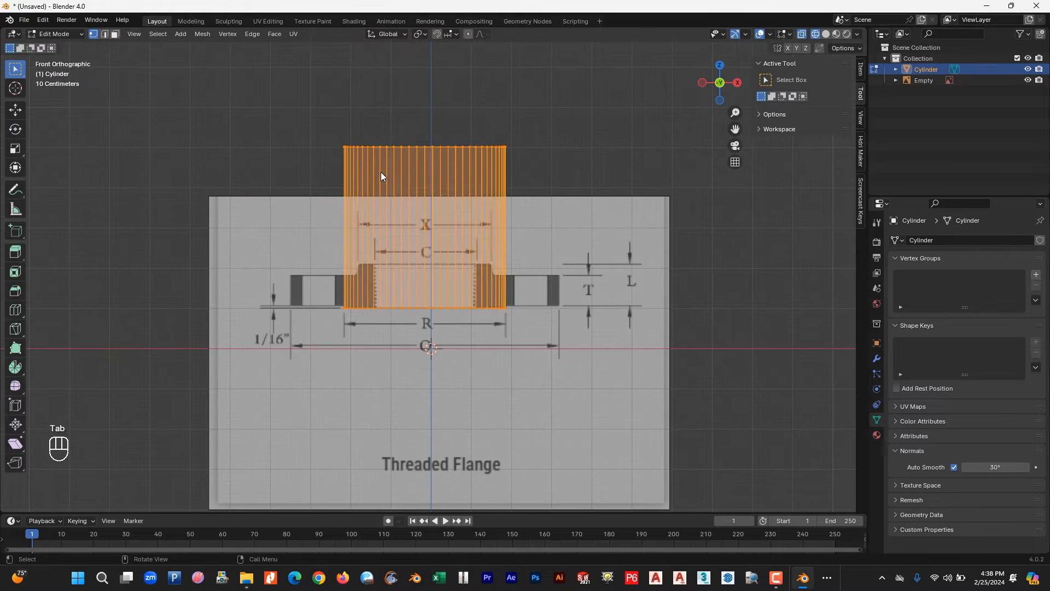
pyautogui.moveTo(302, 97); pyautogui.dragTo(586, 166)
pyautogui.scroll(3, 542, 170)
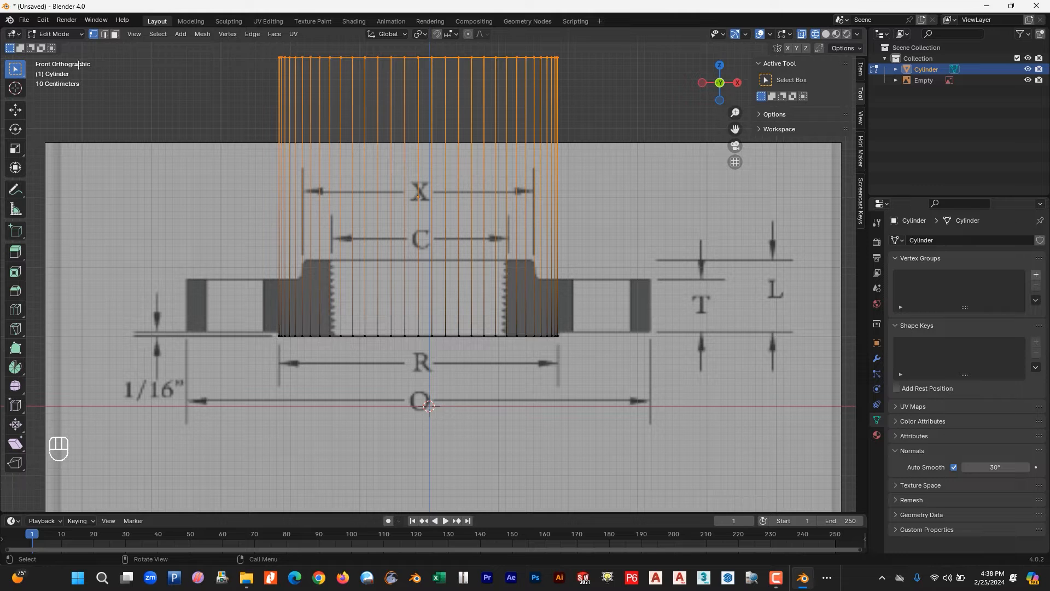
pyautogui.click(16, 110)
pyautogui.scroll(-3, 425, 113)
pyautogui.moveTo(425, 106); pyautogui.dragTo(426, 279)
pyautogui.scroll(10, 426, 279)
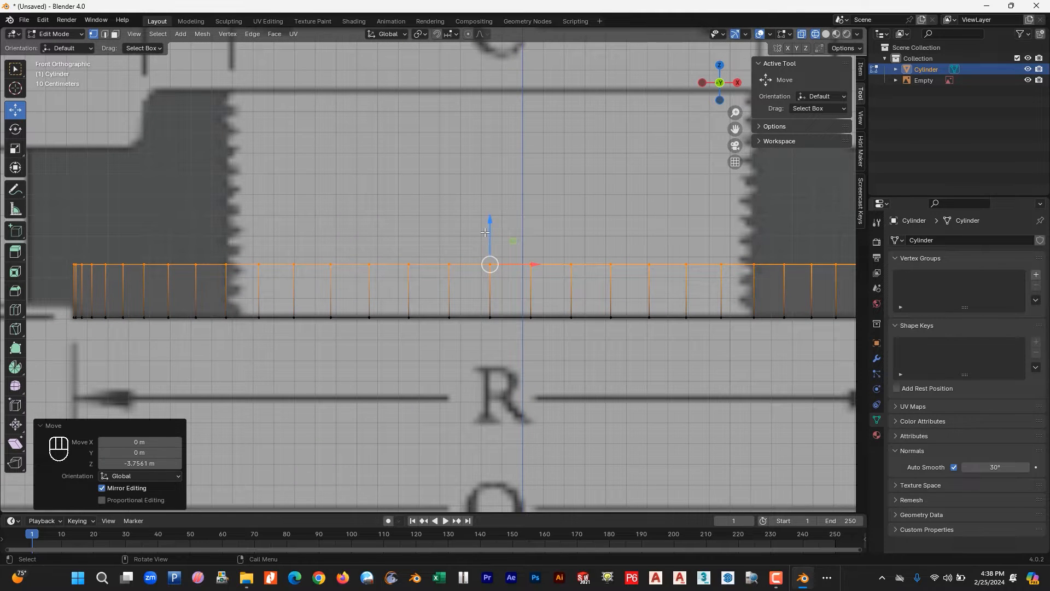
pyautogui.moveTo(490, 227); pyautogui.dragTo(495, 265)
pyautogui.scroll(-4, 533, 346)
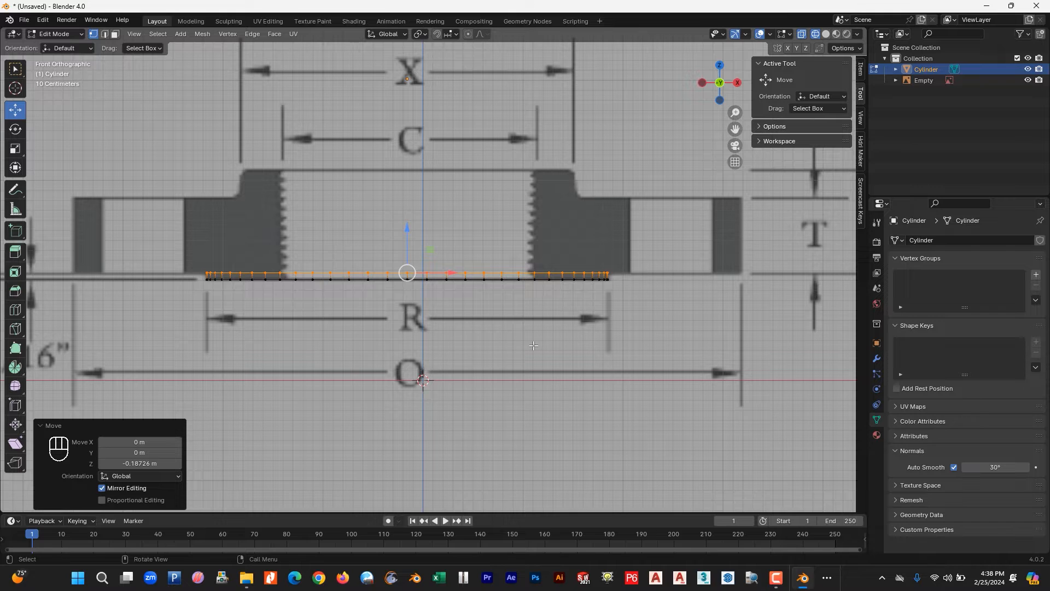
# Extrude the thin disc's top in place and scale it by about 1.668 out to the O diameter
pyautogui.press('e')
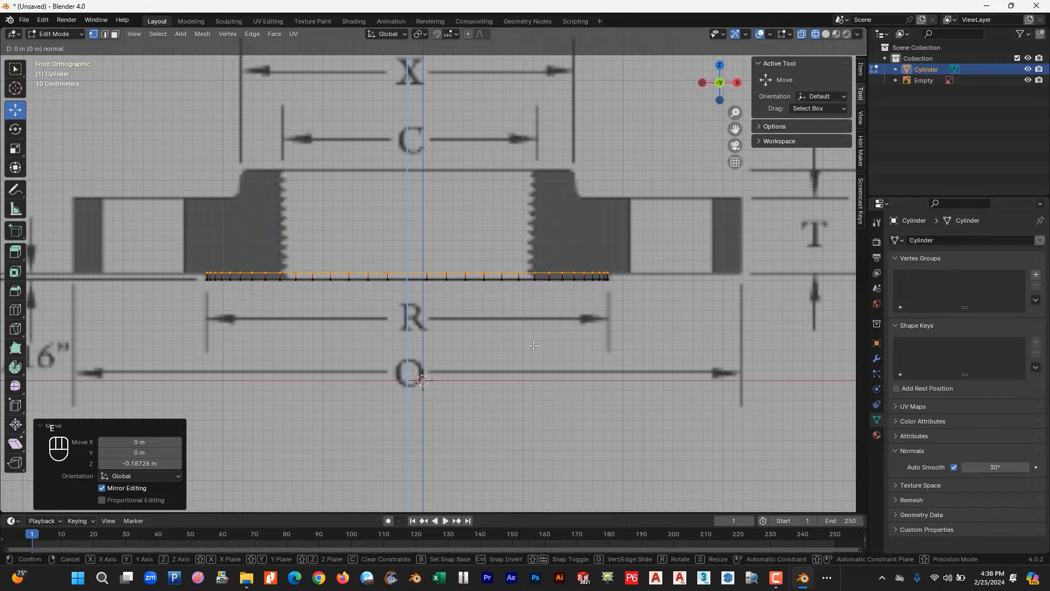
pyautogui.press('s')
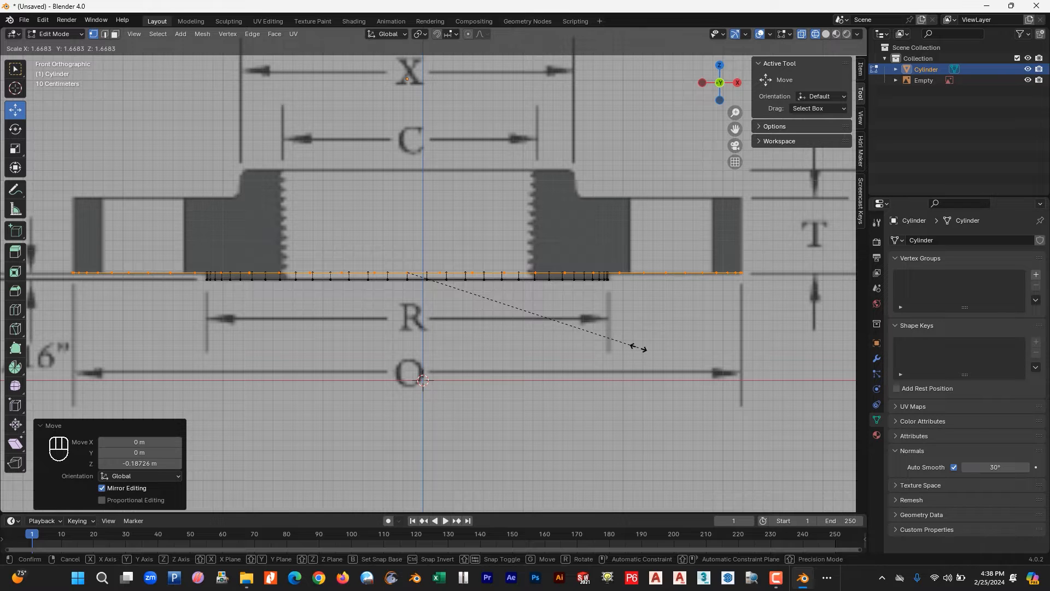
pyautogui.click(639, 347)
# Extrude the wide disc's top about 0.76 m up along Z to the flange's upper T line
pyautogui.press('e')
pyautogui.press('z')
pyautogui.press('z')
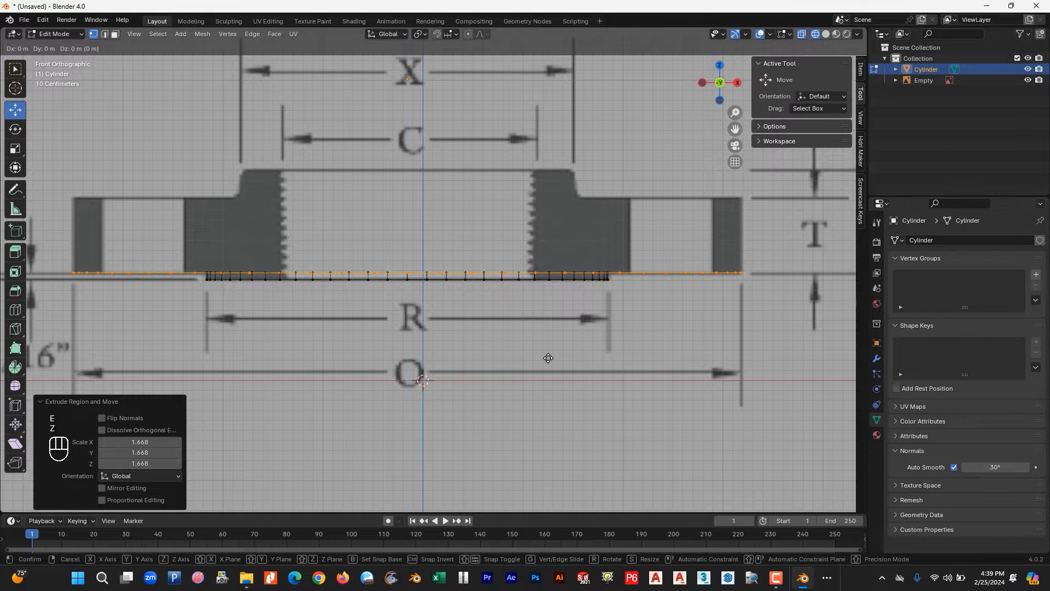
pyautogui.click(549, 283)
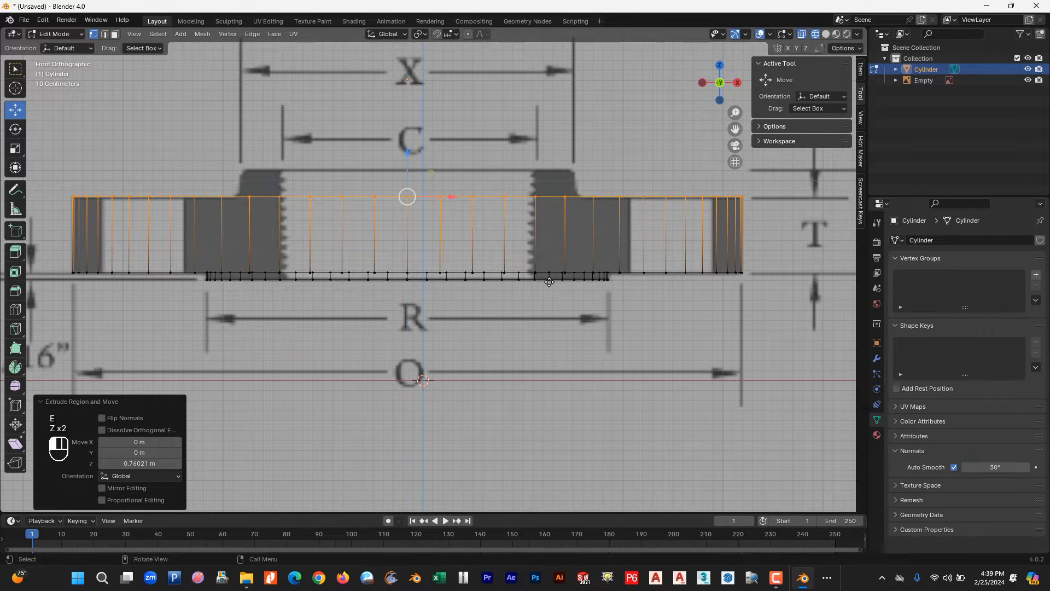
# Inset the top face by about 0.837 m to match the hub's X width
pyautogui.scroll(3, 466, 315)
pyautogui.keyDown('shift'); pyautogui.moveTo(465, 315); pyautogui.dragTo(460, 322, button='middle'); pyautogui.keyUp('shift')
pyautogui.press('i')
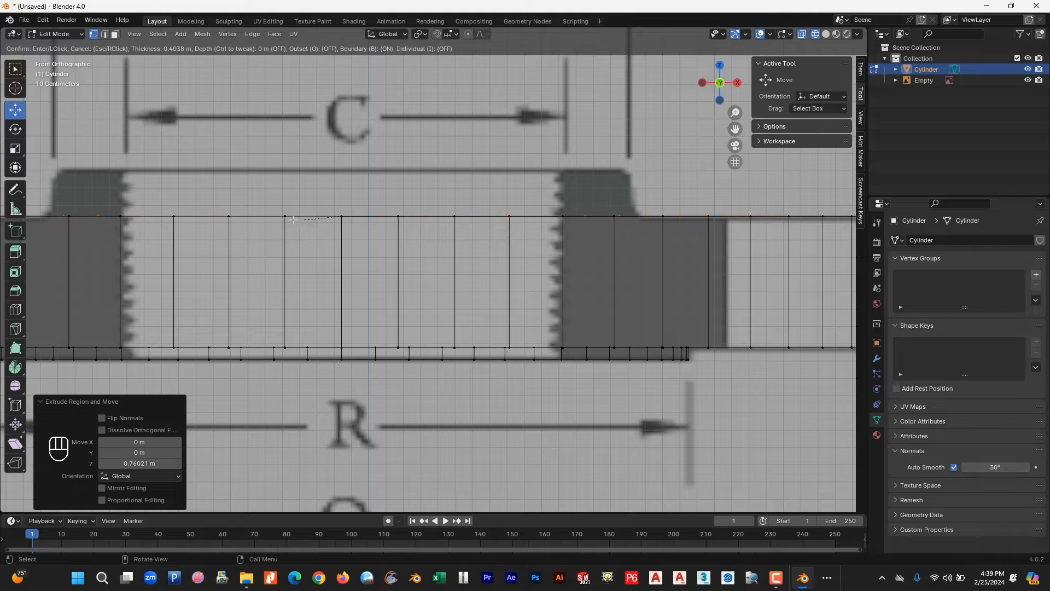
pyautogui.click(333, 196)
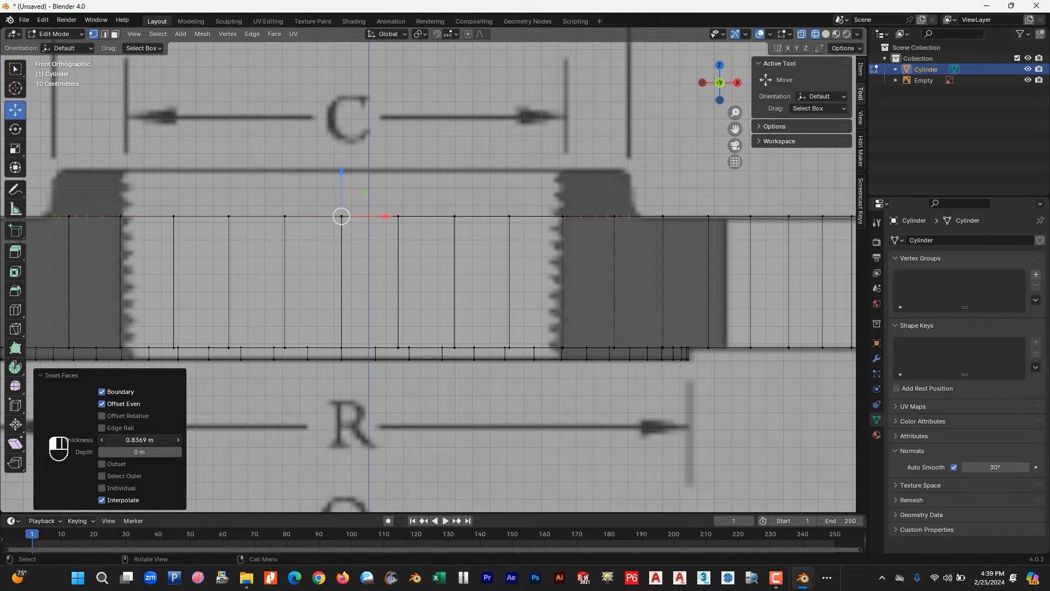
# Extrude the inset face about 0.27 m up along Z to the hub's top line and lower it about 0.06 m
pyautogui.press('e')
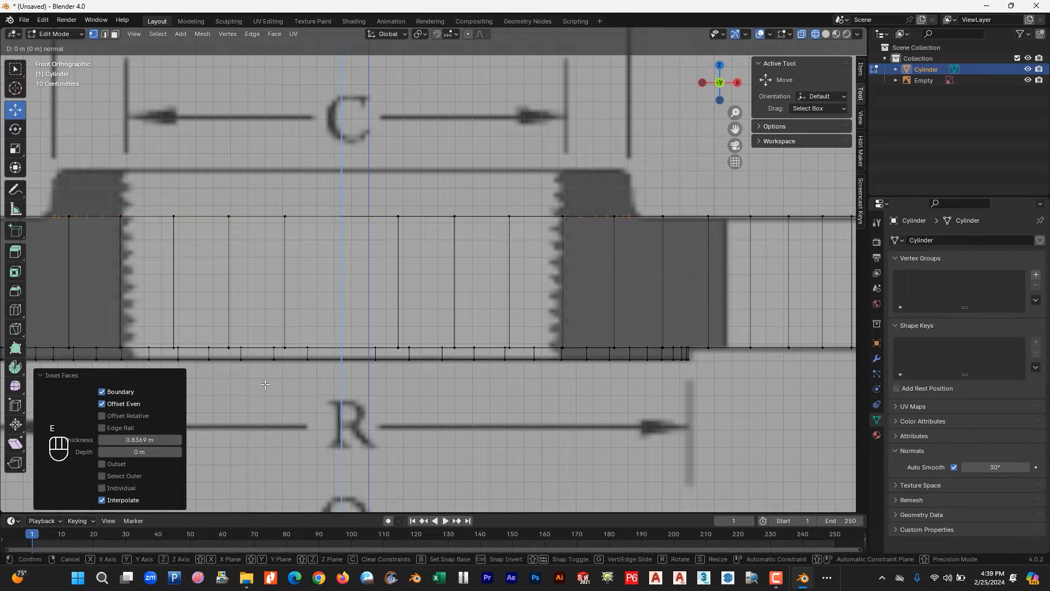
pyautogui.press('z')
pyautogui.press('z')
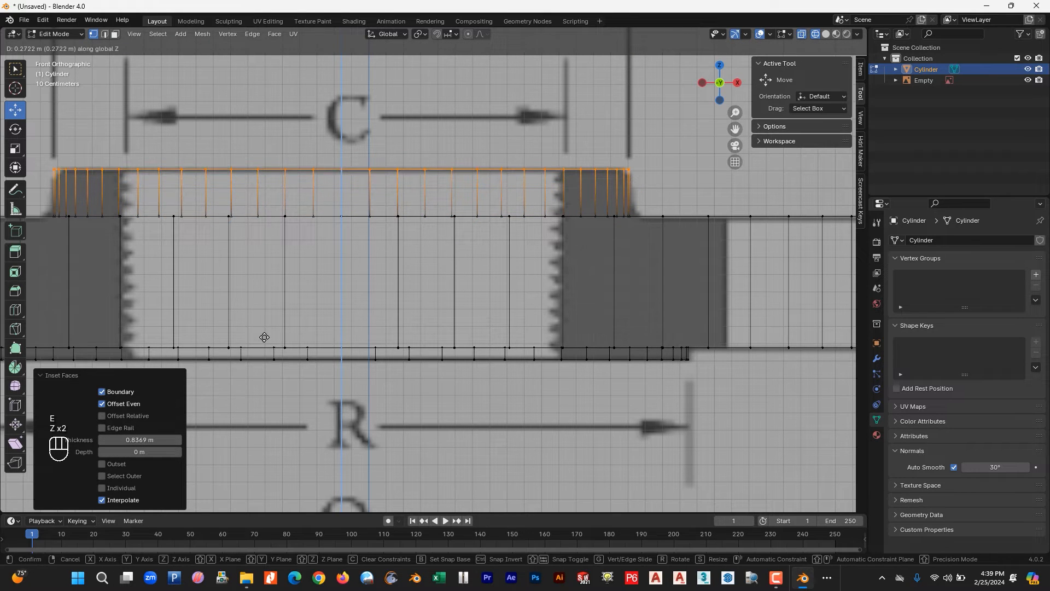
pyautogui.click(281, 320)
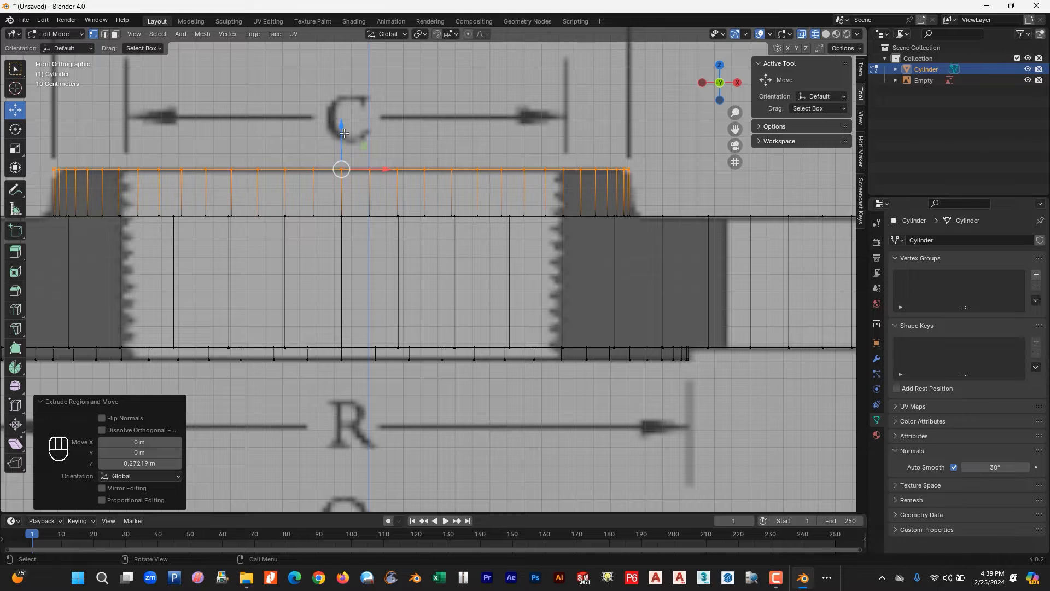
pyautogui.moveTo(344, 150); pyautogui.dragTo(343, 161)
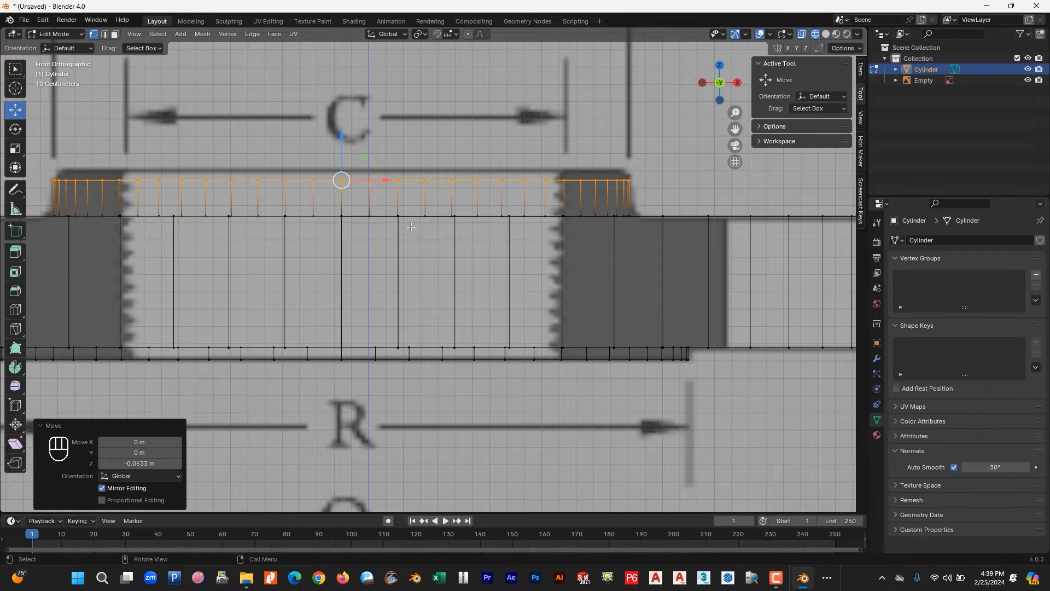
# Extrude the hub's top about 0.07 m up along Z and scale it by 0.961 to form the chamfer
pyautogui.press('e')
pyautogui.press('z')
pyautogui.press('z')
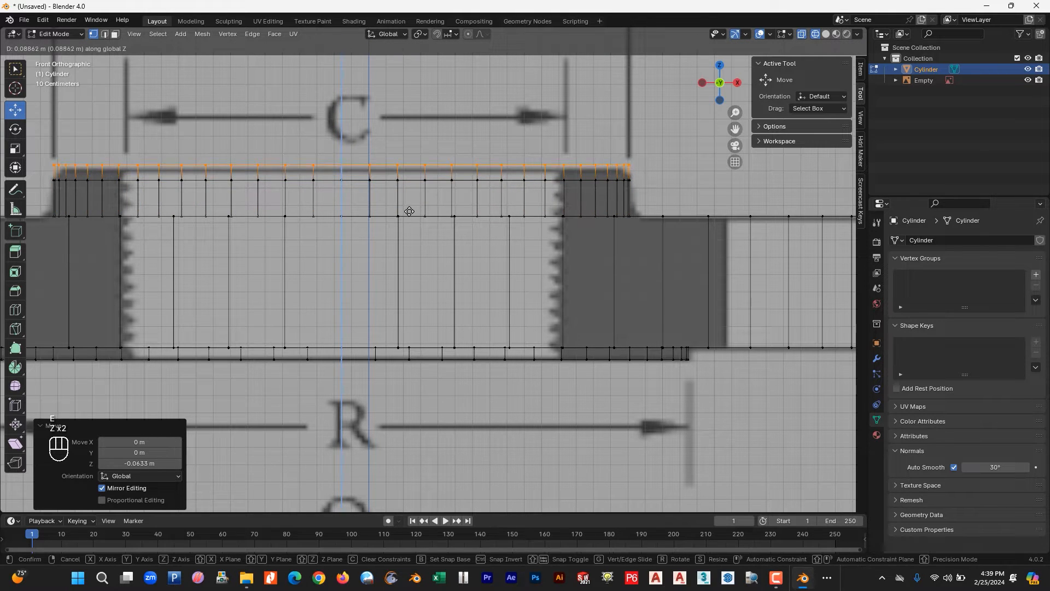
pyautogui.click(411, 215)
pyautogui.press('s')
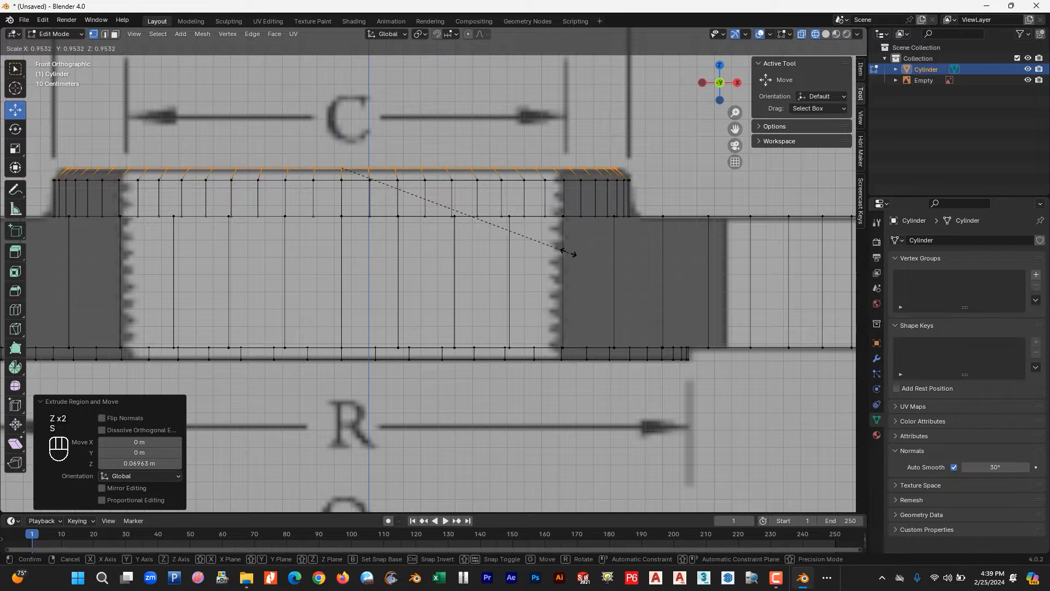
pyautogui.click(575, 253)
pyautogui.scroll(-1, 681, 216)
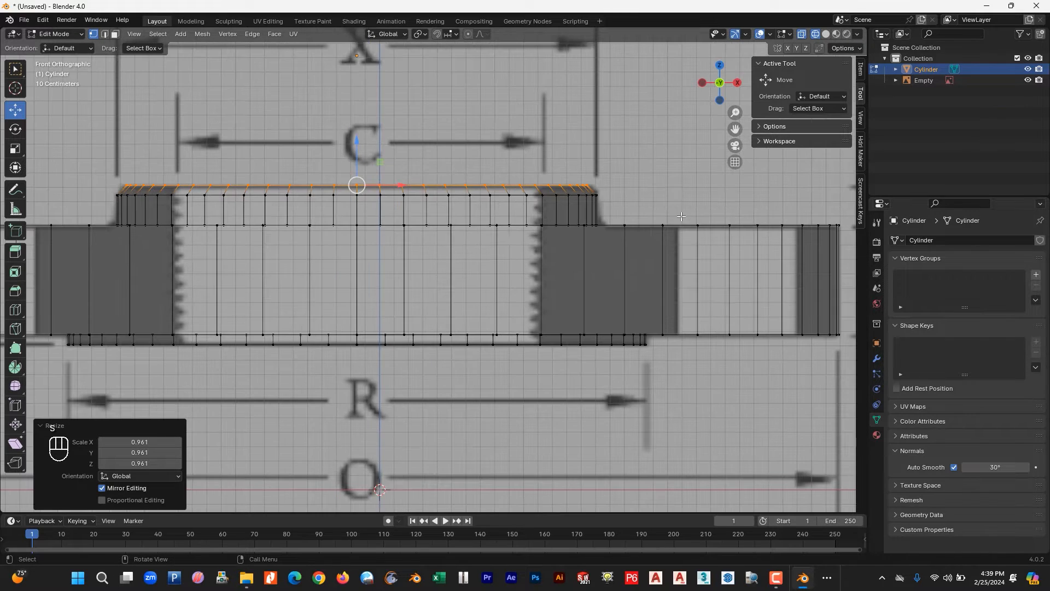
# Return to Object Mode, switch to solid shading and hide the reference drawing to check the flange body
pyautogui.moveTo(303, 224); pyautogui.dragTo(383, 169, button='middle')
pyautogui.press('Tab')
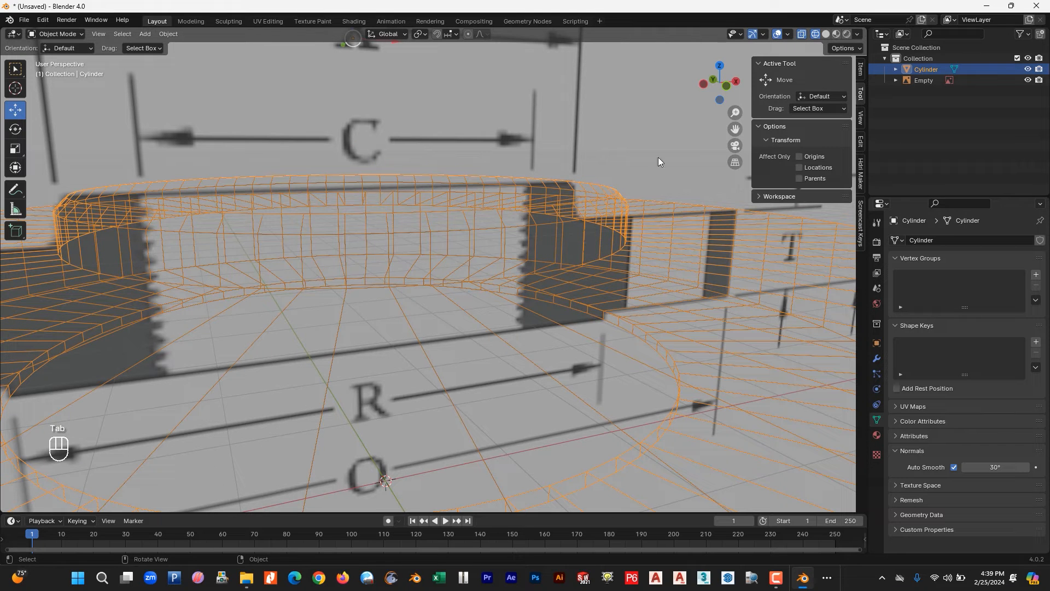
pyautogui.click(826, 33)
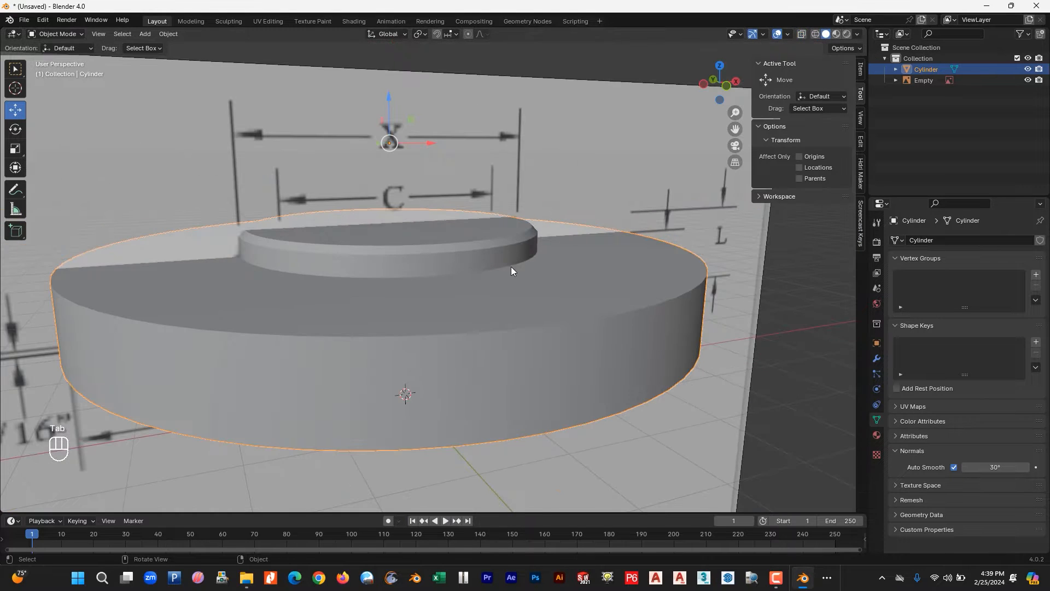
pyautogui.scroll(-3, 511, 267)
pyautogui.click(1028, 80)
pyautogui.scroll(2, 512, 311)
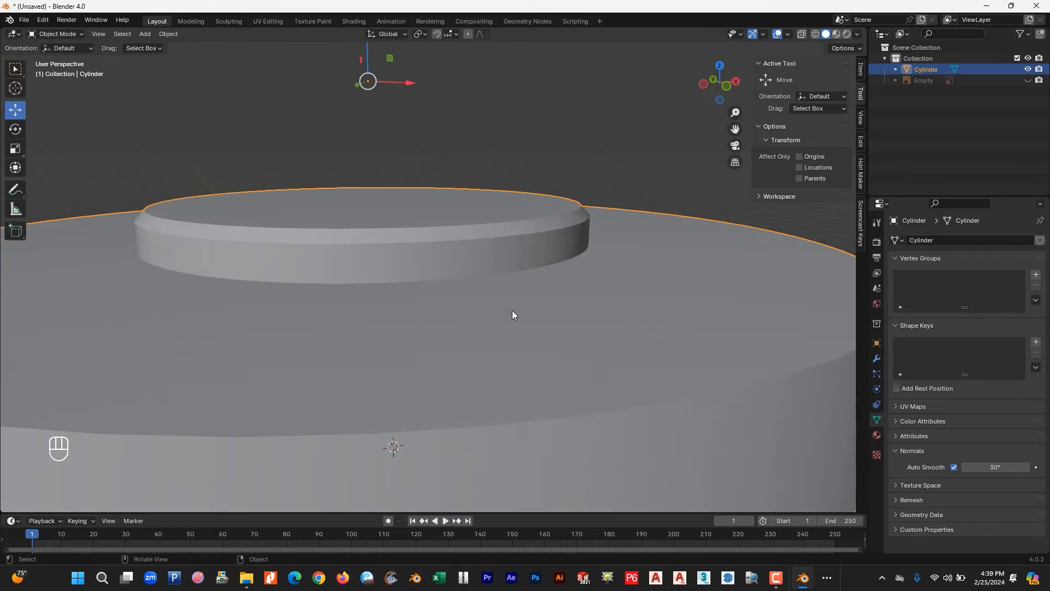
pyautogui.scroll(-5, 511, 313)
pyautogui.moveTo(508, 315); pyautogui.dragTo(509, 321, button='middle')
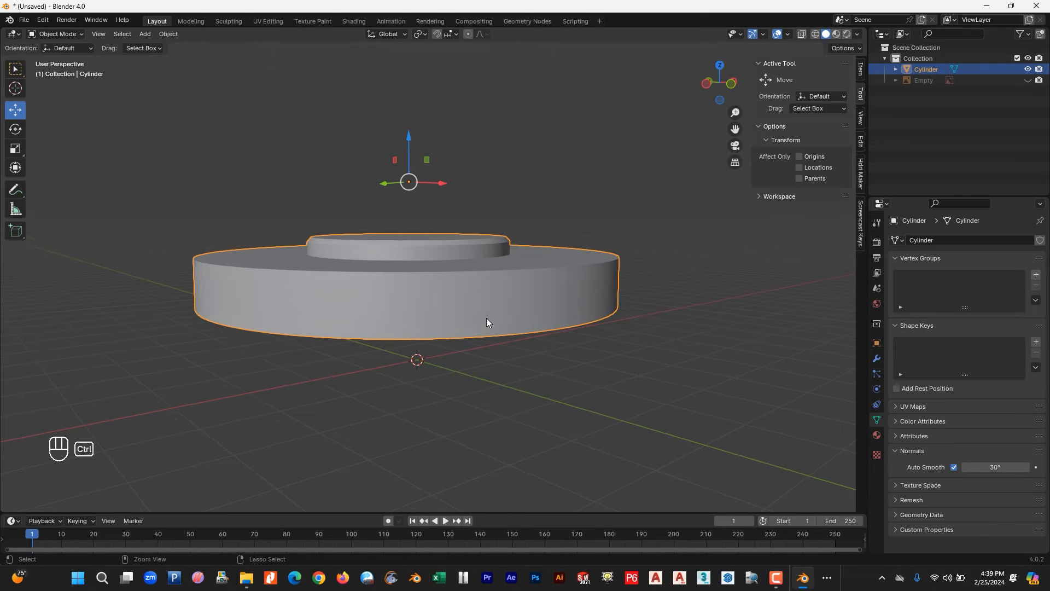
# Apply Rotation & Scale to the cylinder and deselect it
pyautogui.hotkey('ctrl', 'a')
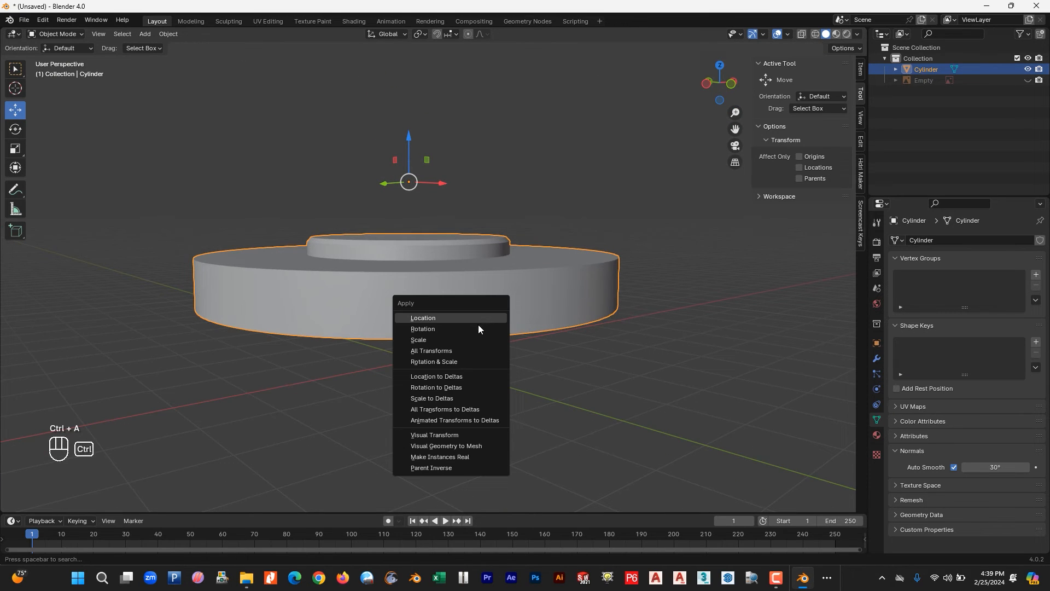
pyautogui.click(453, 363)
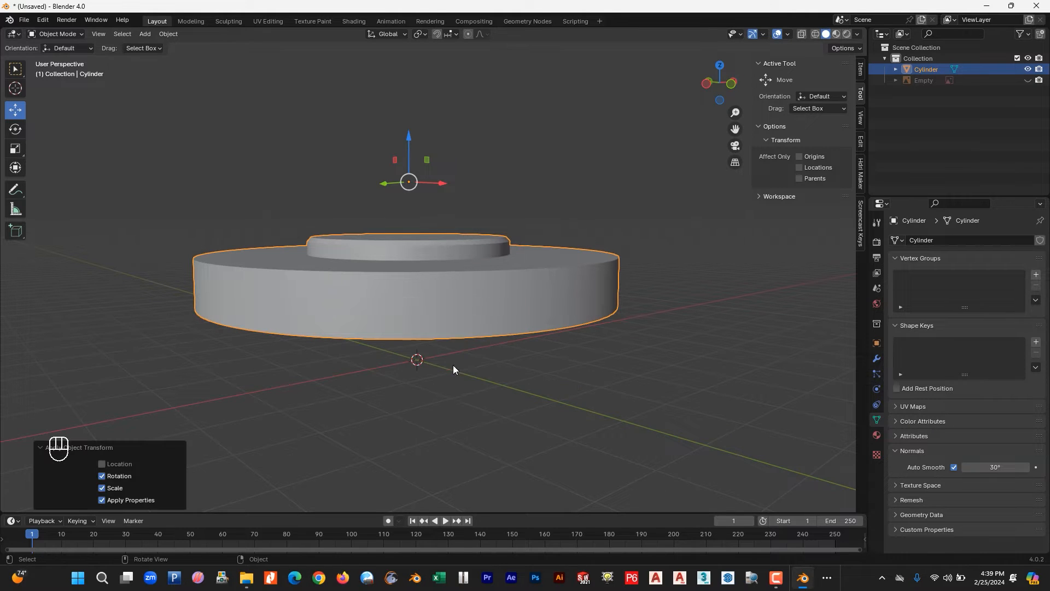
pyautogui.click(513, 376)
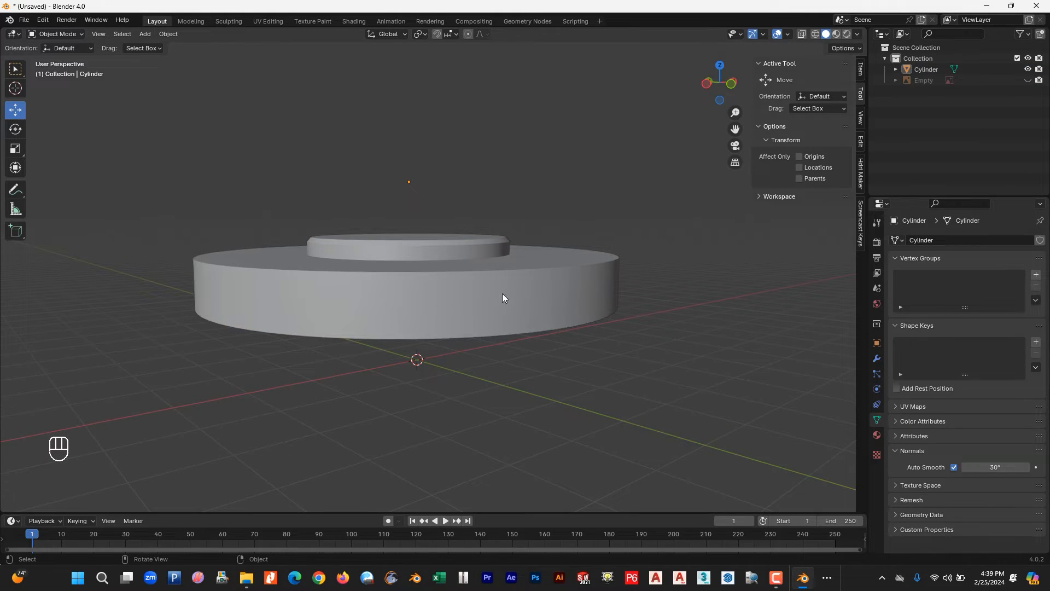
# Set the cylinder's origin to its geometry
pyautogui.click(408, 299)
pyautogui.scroll(2, 451, 313)
pyautogui.rightClick(419, 319)
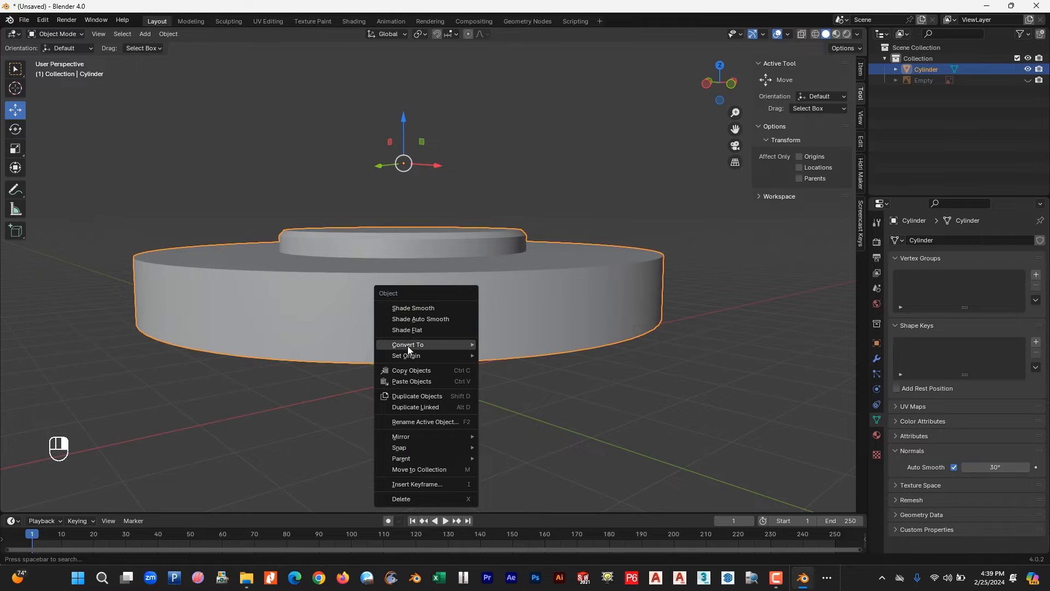
pyautogui.moveTo(401, 357)
pyautogui.click(533, 372)
pyautogui.click(531, 373)
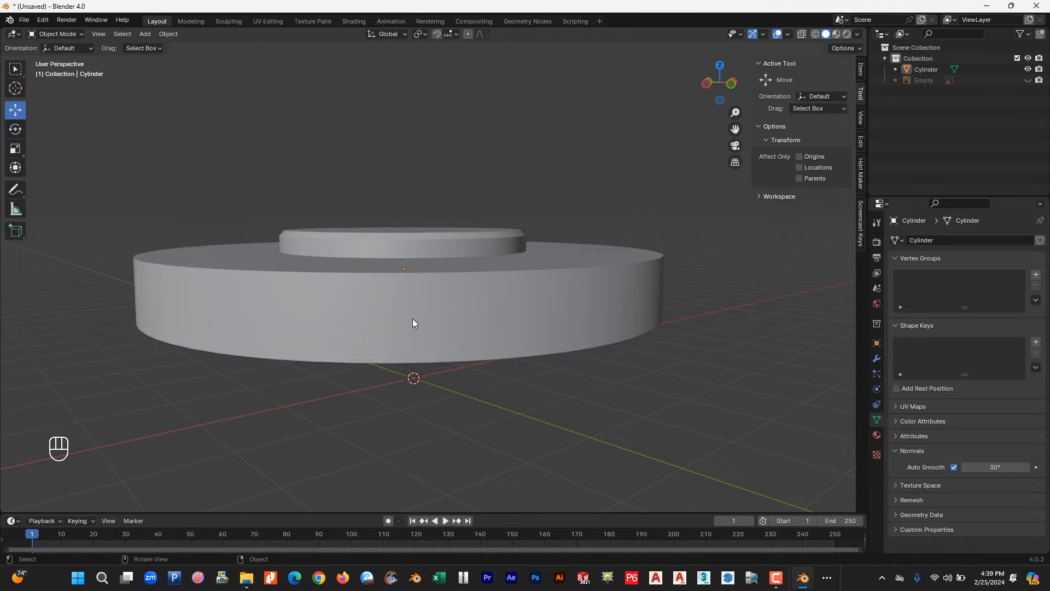
# In Edit Mode with edge selection, select the edge loop around the base of the hub
pyautogui.moveTo(413, 319); pyautogui.dragTo(419, 329, button='middle')
pyautogui.scroll(5, 438, 312)
pyautogui.click(455, 298)
pyautogui.scroll(-4, 447, 304)
pyautogui.scroll(1, 492, 331)
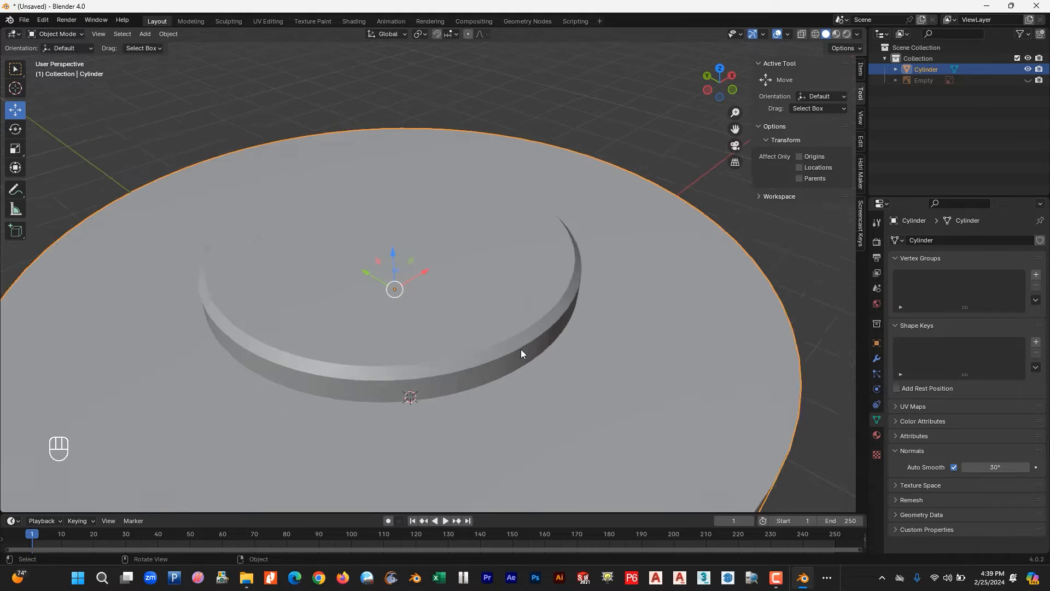
pyautogui.moveTo(520, 349); pyautogui.dragTo(534, 333, button='middle')
pyautogui.scroll(-3, 552, 326)
pyautogui.scroll(3, 542, 333)
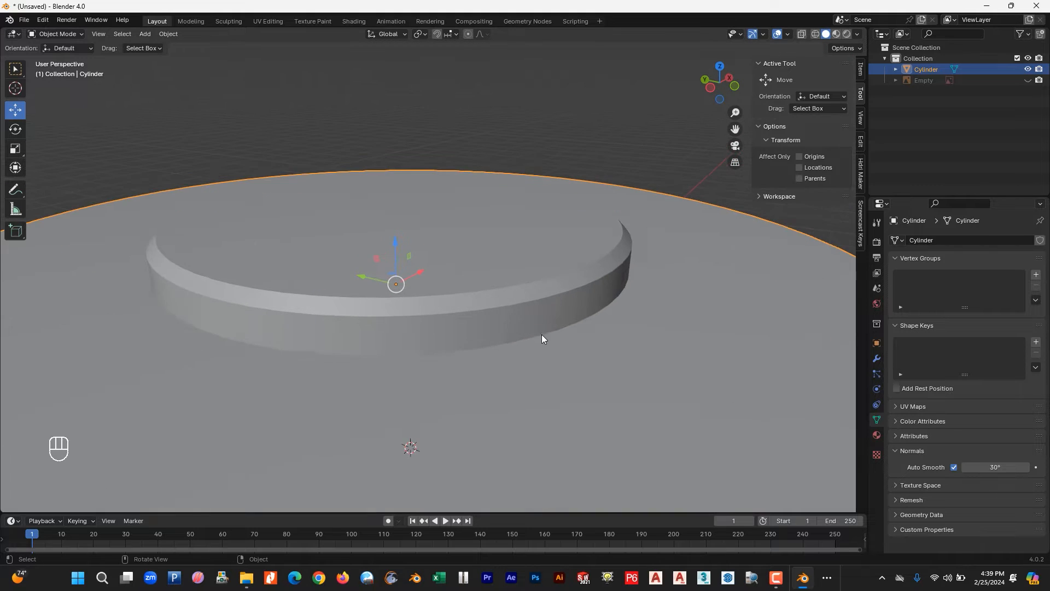
pyautogui.press('Tab')
pyautogui.click(105, 34)
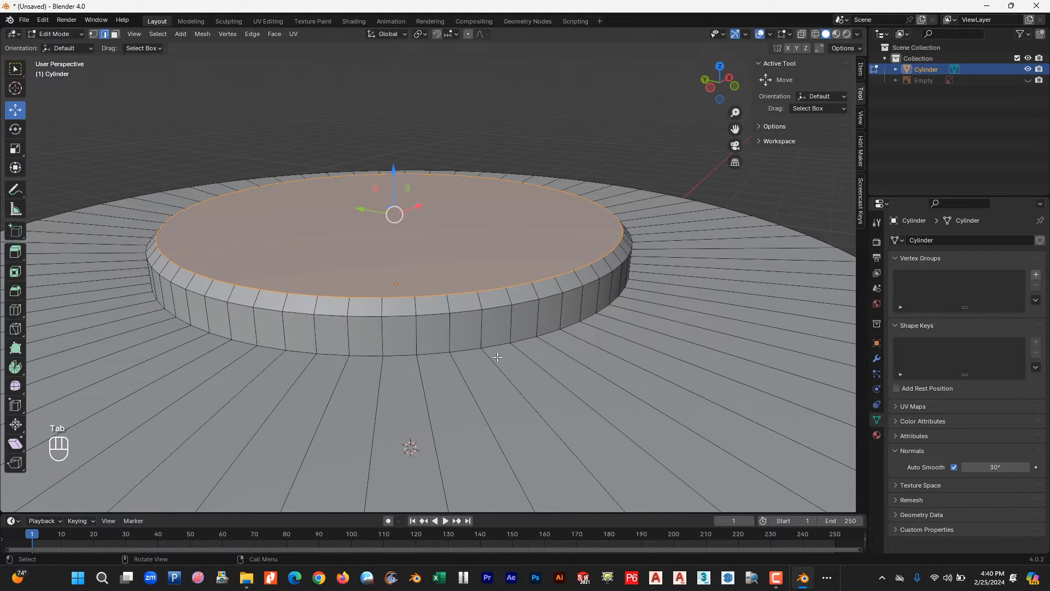
pyautogui.click(538, 334)
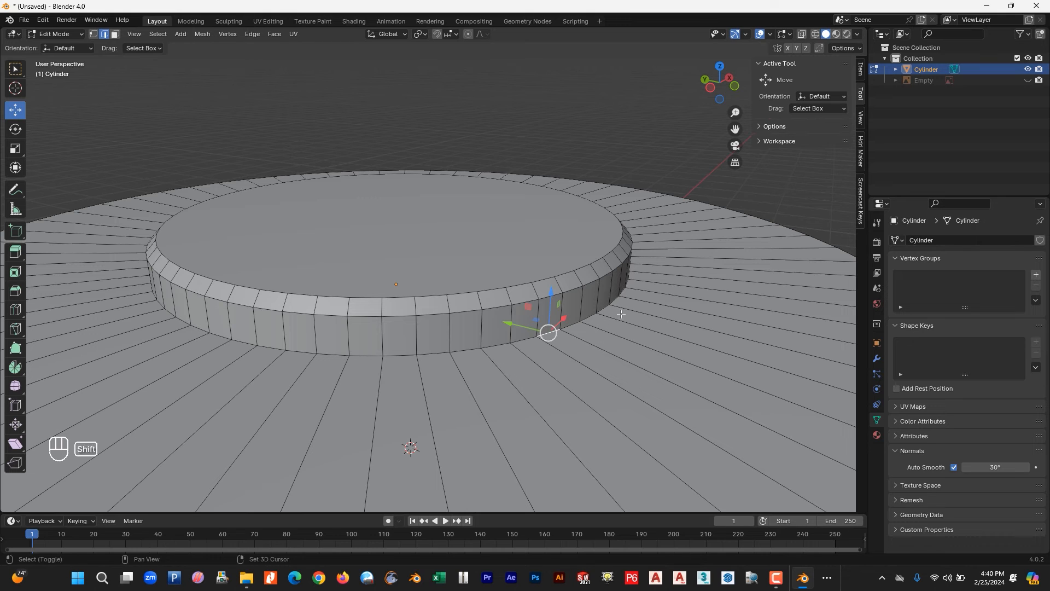
pyautogui.keyDown('alt'); pyautogui.keyDown('shift'); pyautogui.click(589, 318); pyautogui.keyUp('shift'); pyautogui.keyUp('alt')
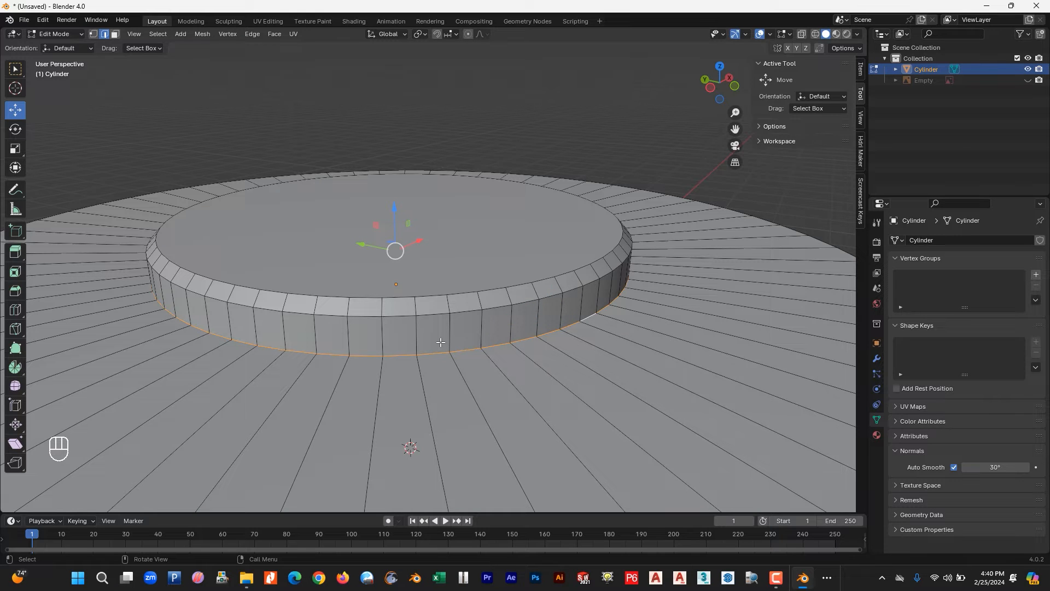
# Show the reference drawing again in front view and make the mesh see-through with wireframe display
pyautogui.scroll(2, 611, 333)
pyautogui.scroll(-3, 613, 359)
pyautogui.moveTo(612, 363)
pyautogui.mouseDown(button='middle')
pyautogui.moveTo(618, 342)
pyautogui.moveTo(609, 344)
pyautogui.mouseUp(button='middle')
pyautogui.press('KP_3')
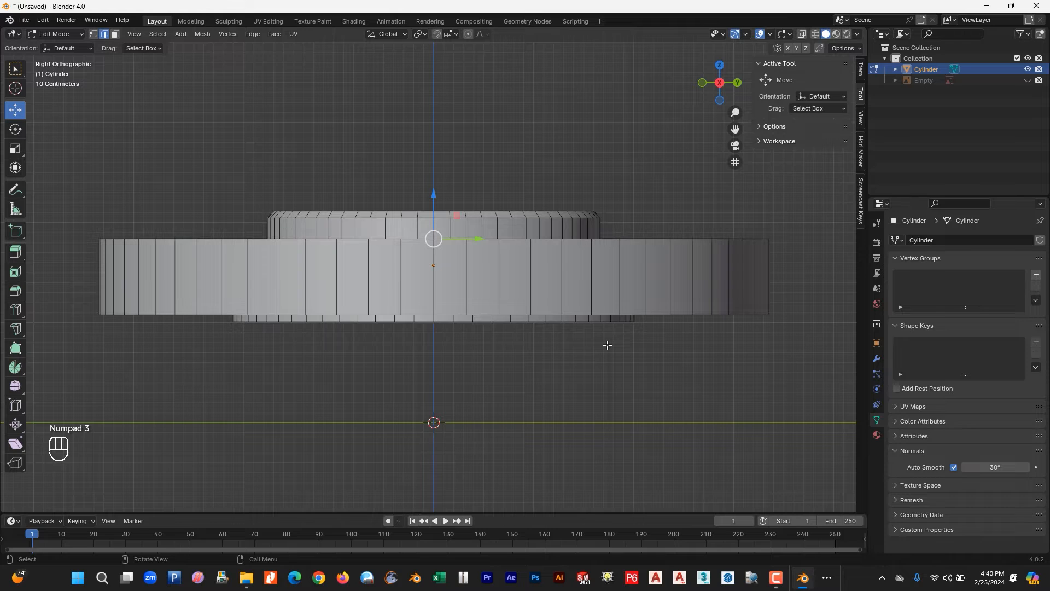
pyautogui.click(1028, 81)
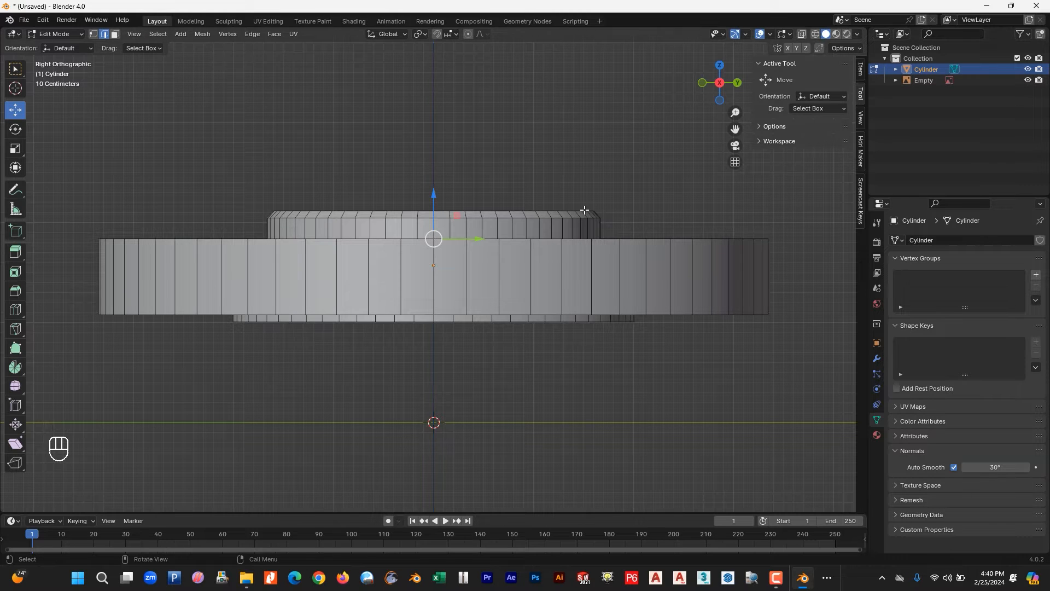
pyautogui.press('KP_1')
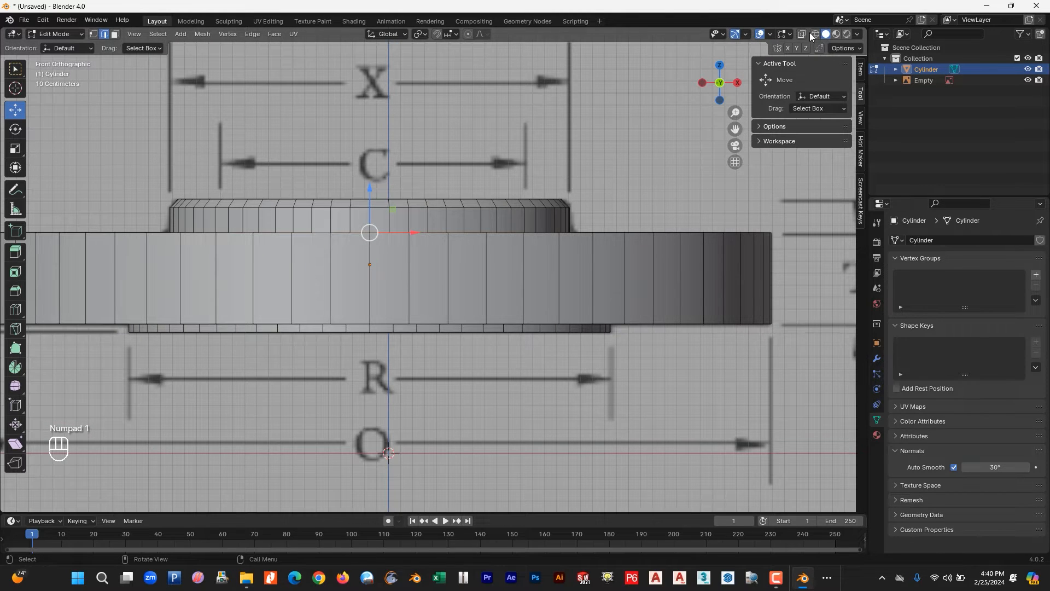
pyautogui.click(802, 34)
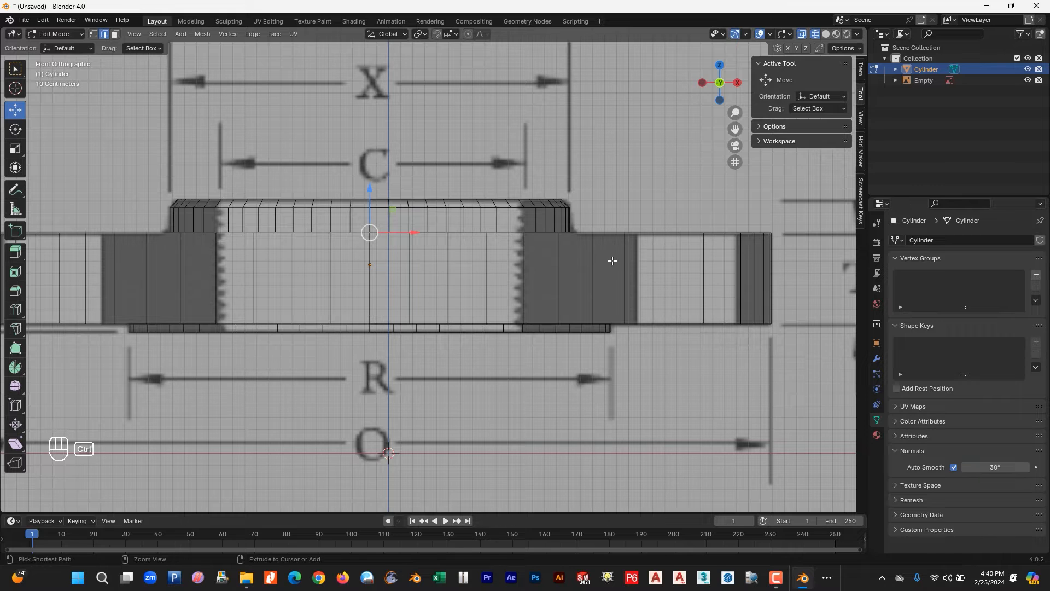
# Bevel the hub's base loop about 0.06 m with 10 segments and return to Object Mode in solid shading
pyautogui.hotkey('ctrl', 'b')
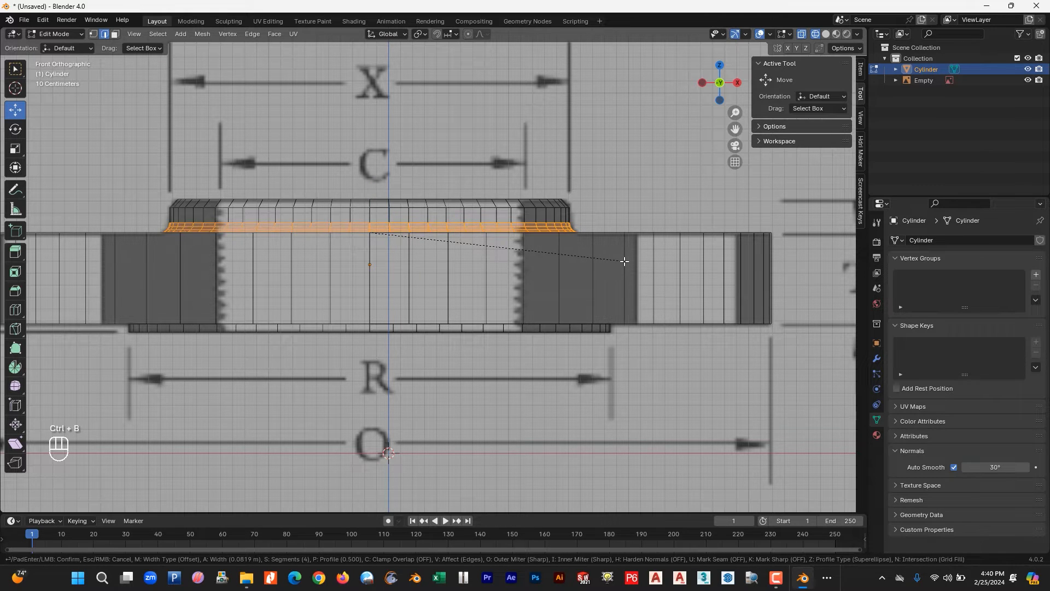
pyautogui.scroll(6, 625, 261)
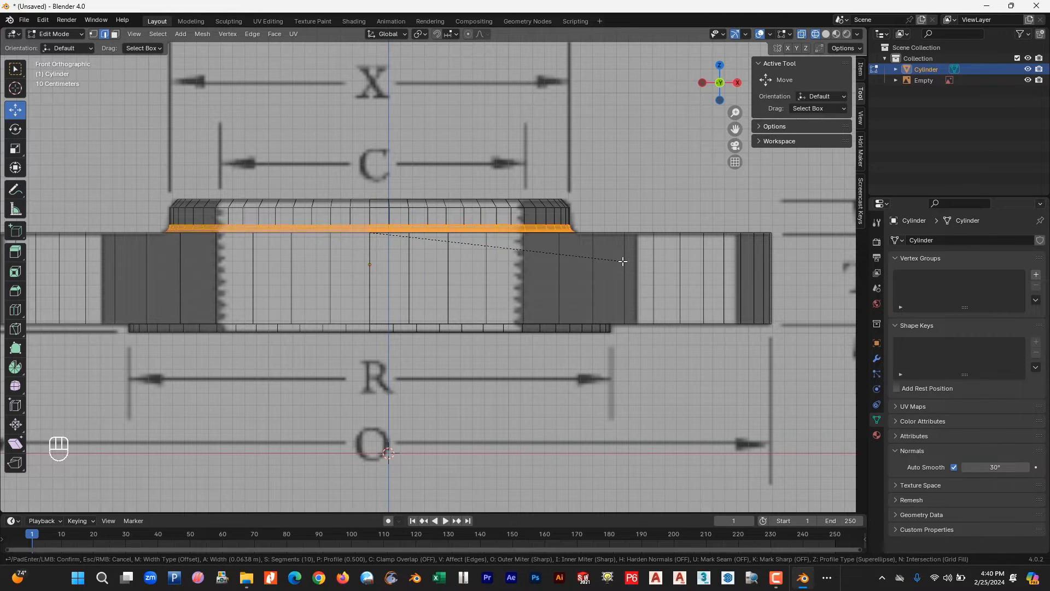
pyautogui.click(623, 262)
pyautogui.moveTo(621, 263)
pyautogui.mouseDown(button='middle')
pyautogui.moveTo(553, 283)
pyautogui.moveTo(561, 337)
pyautogui.moveTo(577, 324)
pyautogui.mouseUp(button='middle')
pyautogui.press('Tab')
pyautogui.click(826, 33)
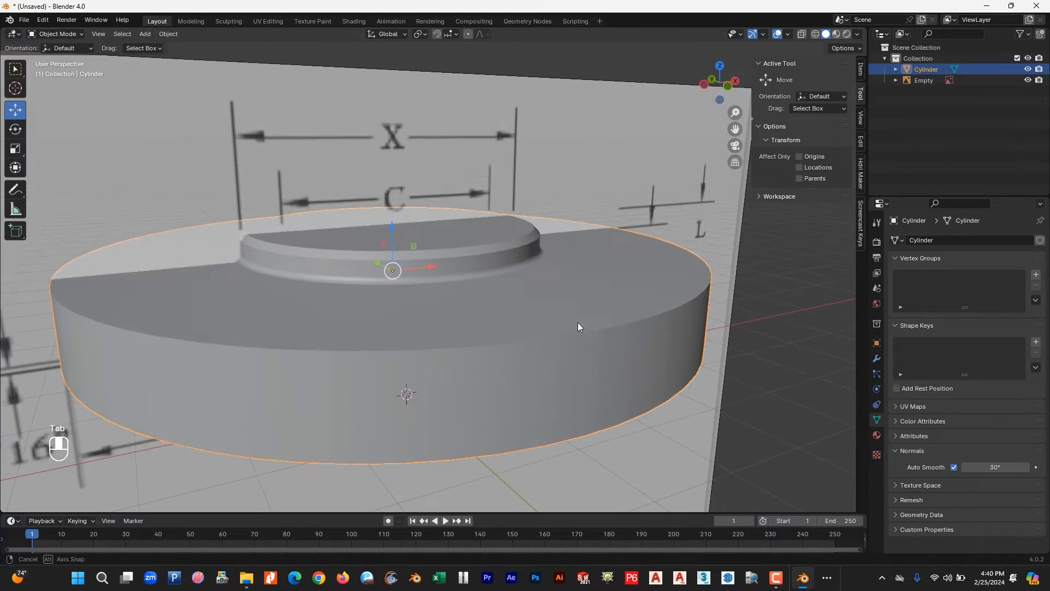
# In Edit Mode, select the flange disc's upper and lower outer edge loops and the raised face's outer bottom loop
pyautogui.press('Tab')
pyautogui.click(667, 310)
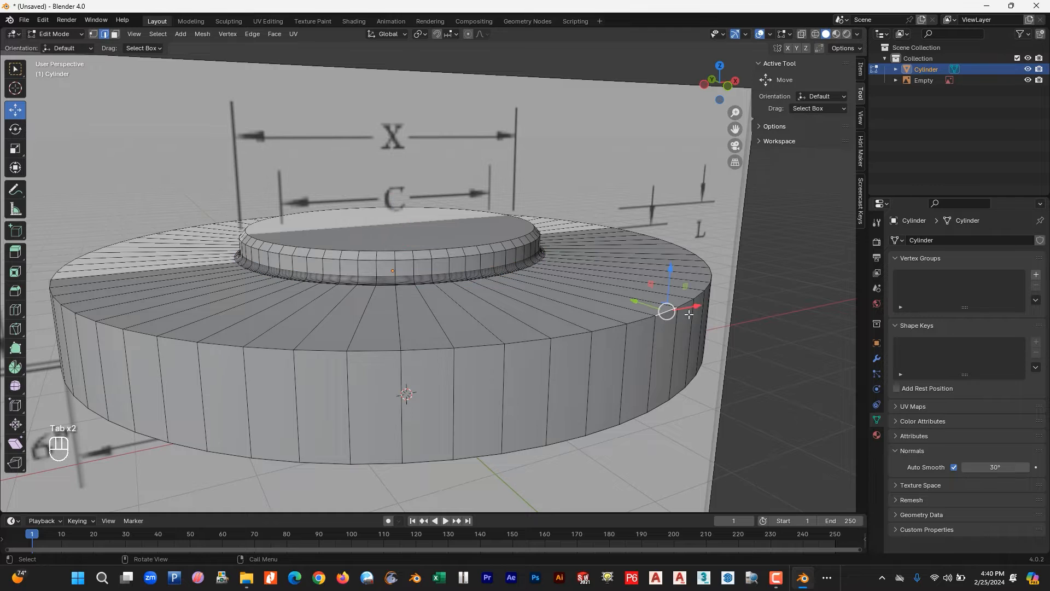
pyautogui.keyDown('alt'); pyautogui.keyDown('shift'); pyautogui.click(697, 295); pyautogui.keyUp('shift'); pyautogui.keyUp('alt')
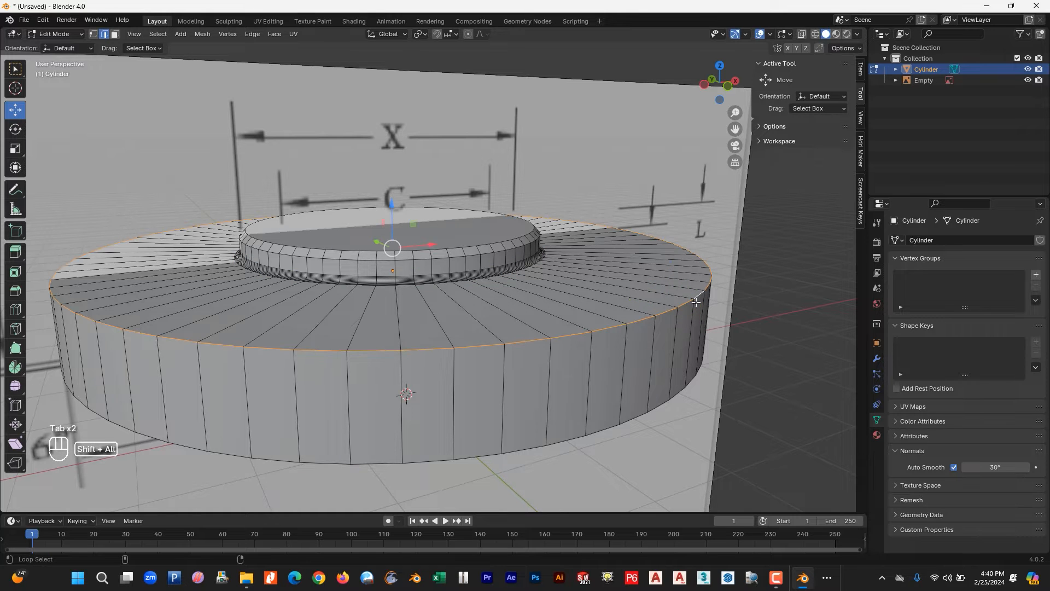
pyautogui.keyDown('alt'); pyautogui.keyDown('shift'); pyautogui.click(679, 392); pyautogui.keyUp('shift'); pyautogui.keyUp('alt')
pyautogui.scroll(2, 476, 273)
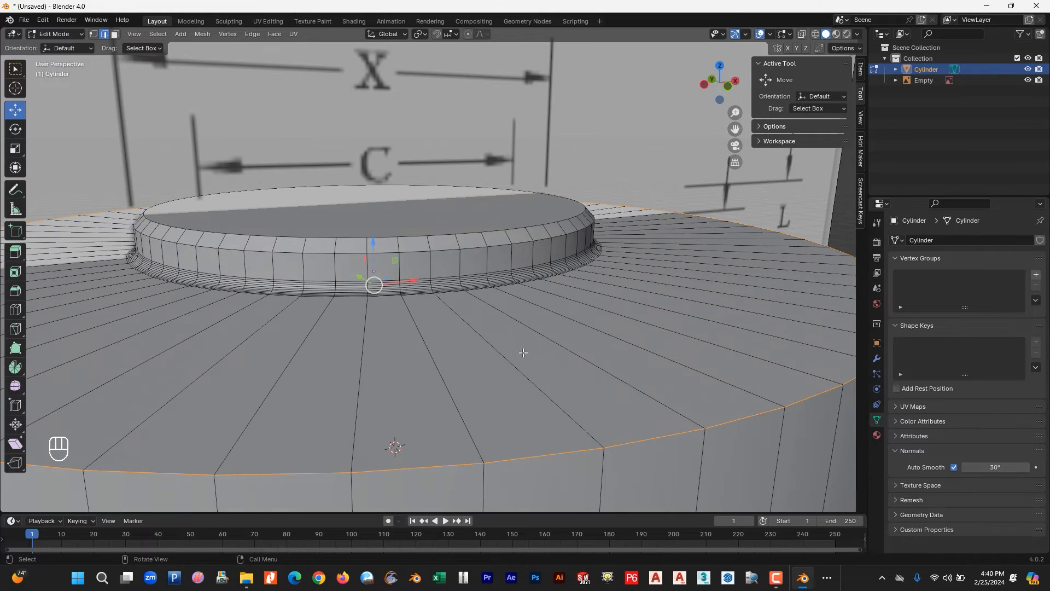
pyautogui.moveTo(523, 353); pyautogui.dragTo(545, 296, button='middle')
pyautogui.moveTo(554, 228); pyautogui.dragTo(599, 292, button='middle')
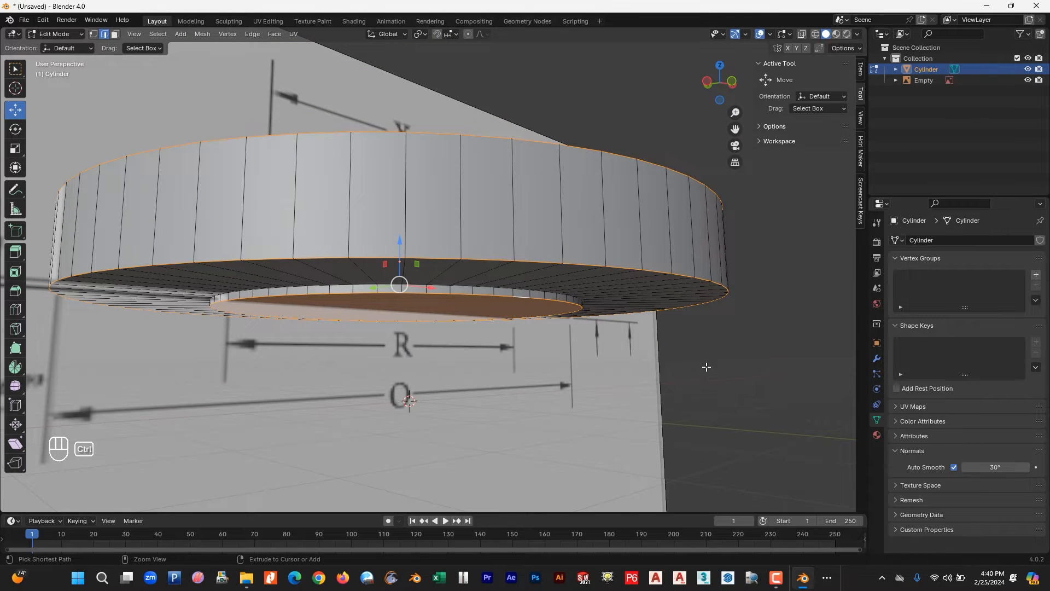
# Bevel the selected outer loops about 0.019 m with 10 segments and return to Object Mode
pyautogui.hotkey('ctrl', 'b')
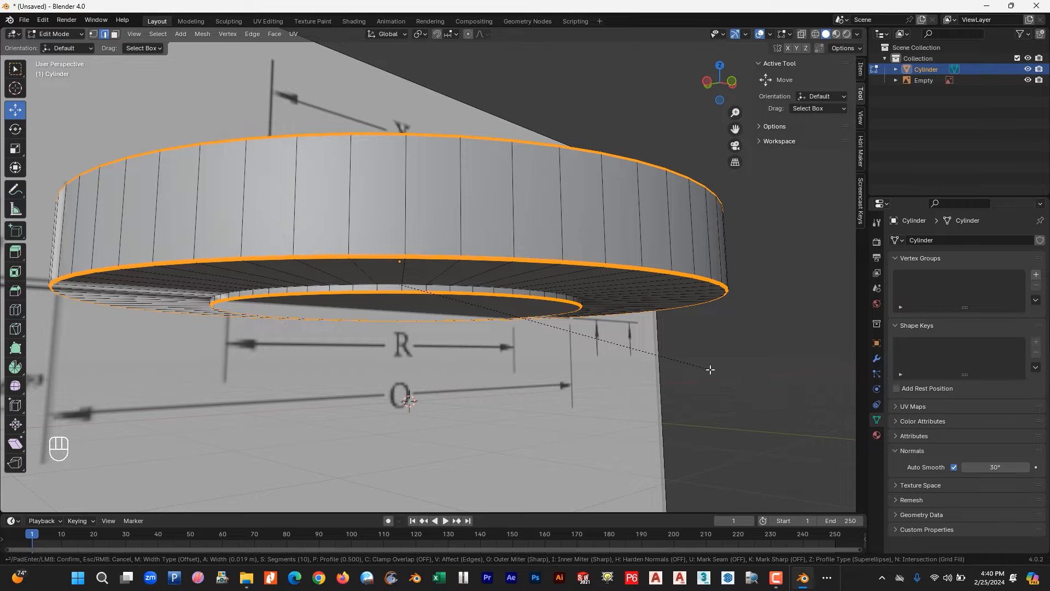
pyautogui.click(710, 369)
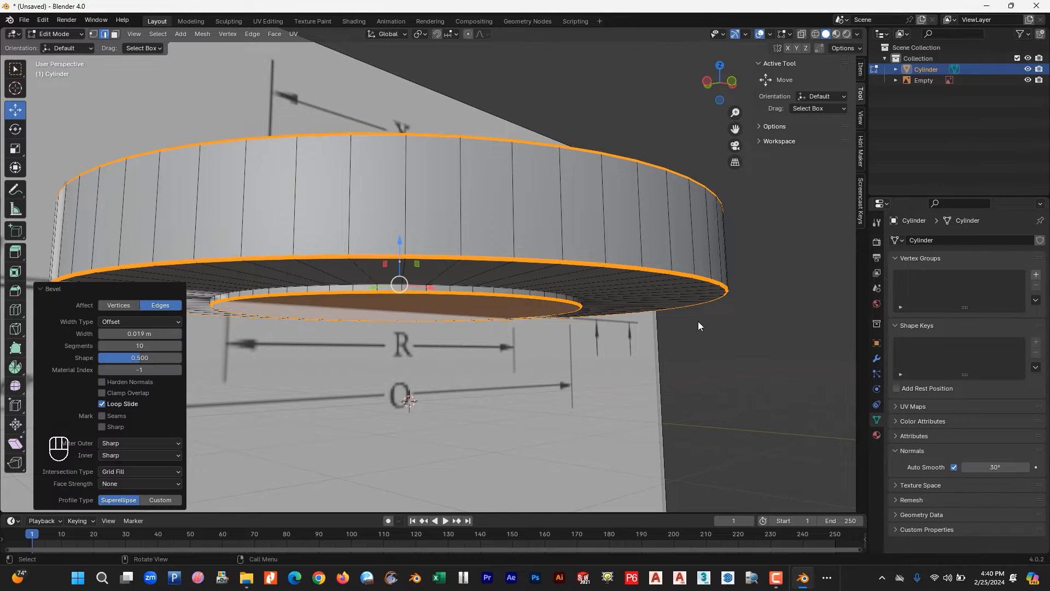
pyautogui.press('Tab')
pyautogui.scroll(-5, 698, 323)
pyautogui.moveTo(645, 307); pyautogui.dragTo(631, 344, button='middle')
pyautogui.scroll(5, 524, 338)
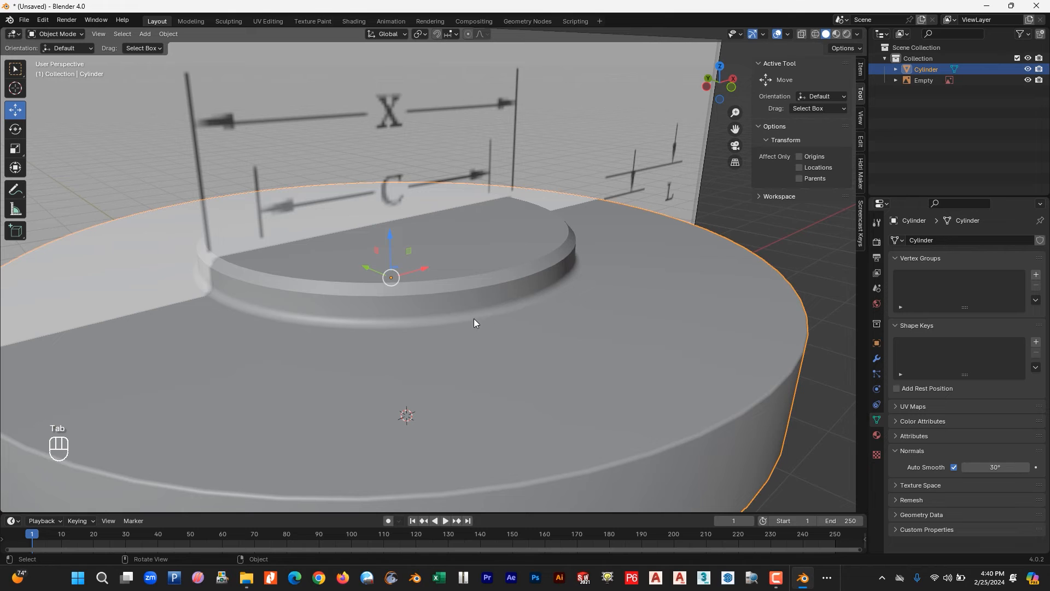
# In Edit Mode, select both edge loops bounding the chamfer at the top of the hub
pyautogui.scroll(3, 533, 287)
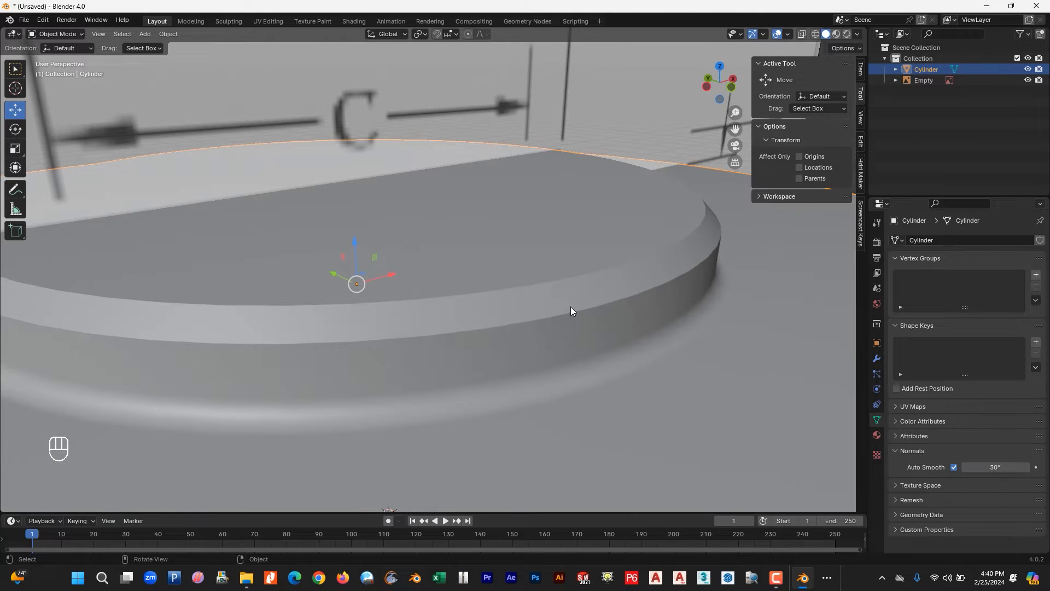
pyautogui.moveTo(600, 330); pyautogui.dragTo(621, 321, button='middle')
pyautogui.press('Tab')
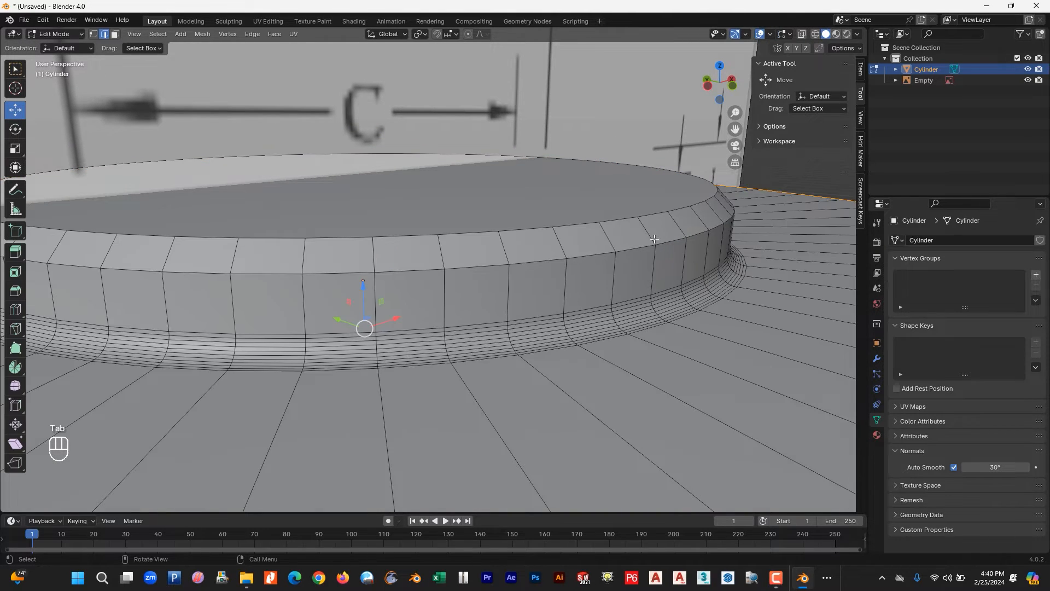
pyautogui.click(672, 240)
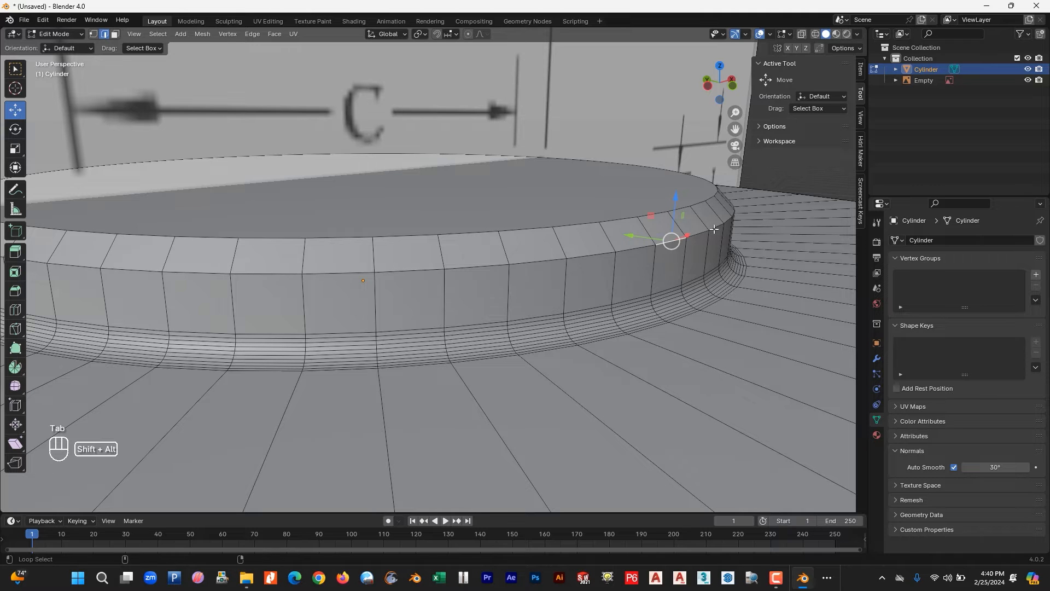
pyautogui.keyDown('alt'); pyautogui.keyDown('shift'); pyautogui.click(660, 245); pyautogui.keyUp('shift'); pyautogui.keyUp('alt')
pyautogui.keyDown('alt'); pyautogui.keyDown('shift'); pyautogui.click(629, 221); pyautogui.keyUp('shift'); pyautogui.keyUp('alt')
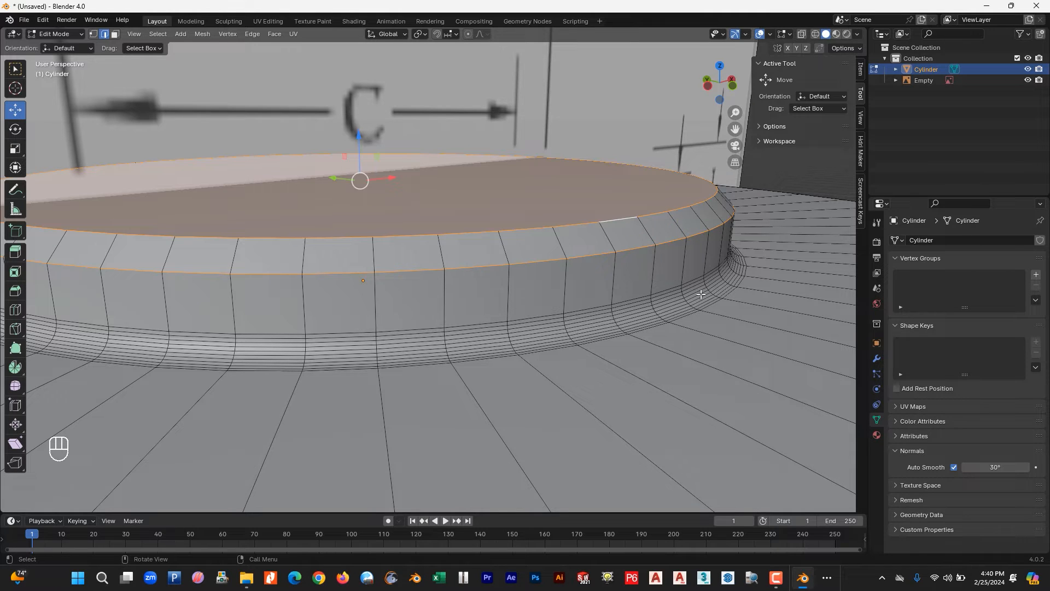
# Bevel the two hub chamfer loops about 0.0115 m with 10 segments, then return to Object Mode and deselect the cylinder
pyautogui.hotkey('ctrl', 'b')
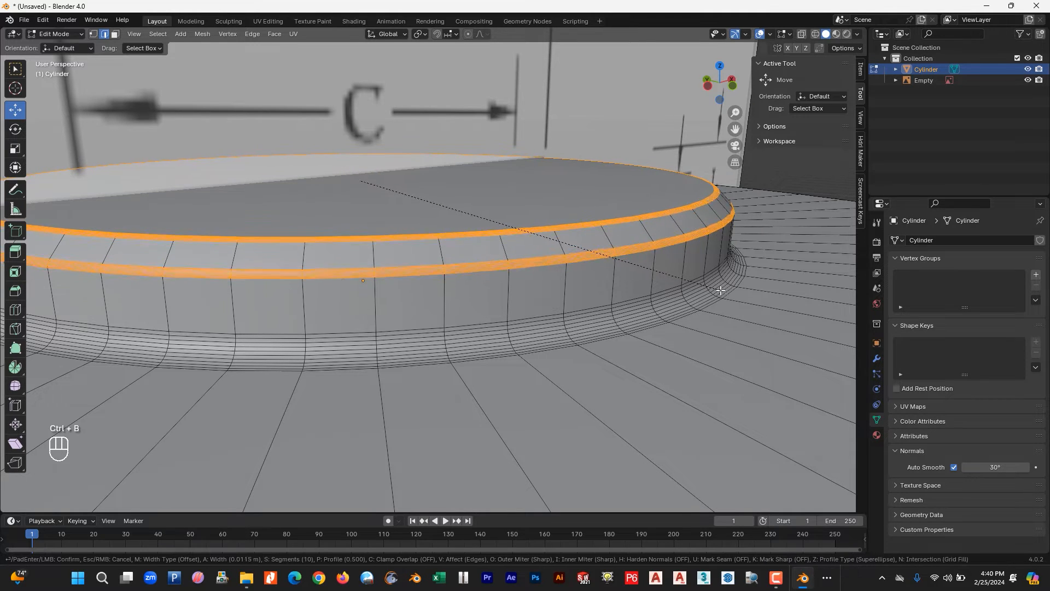
pyautogui.click(720, 288)
pyautogui.press('Tab')
pyautogui.scroll(-7, 622, 276)
pyautogui.click(609, 351)
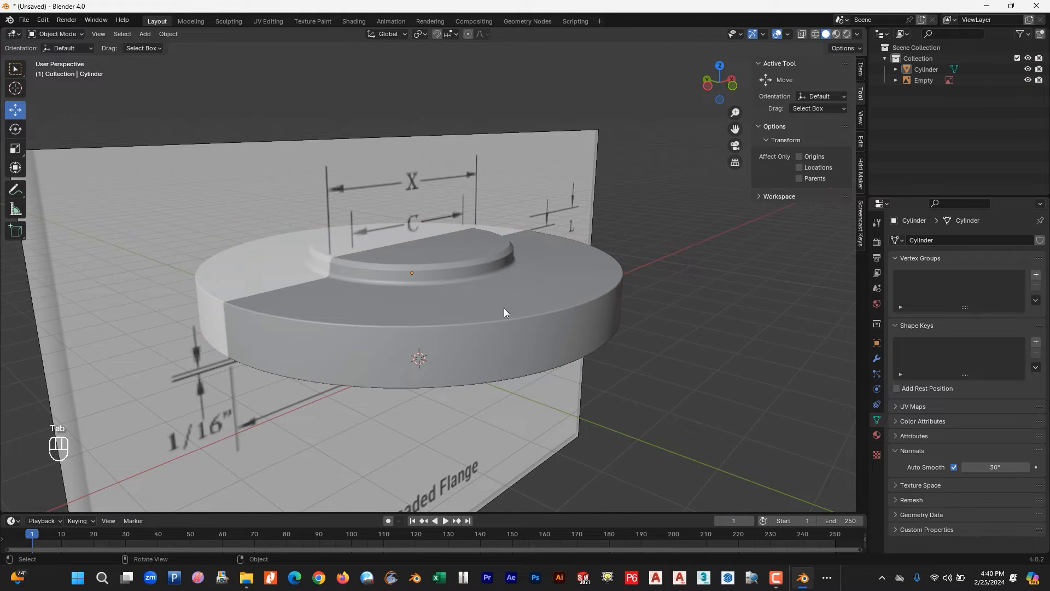
# In Edit Mode, select the edge loop where the raised face meets the underside of the flange
pyautogui.scroll(4, 504, 308)
pyautogui.moveTo(504, 307); pyautogui.dragTo(424, 244, button='middle')
pyautogui.press('Tab')
pyautogui.keyDown('shift'); pyautogui.moveTo(450, 195); pyautogui.dragTo(520, 183, button='middle'); pyautogui.keyUp('shift')
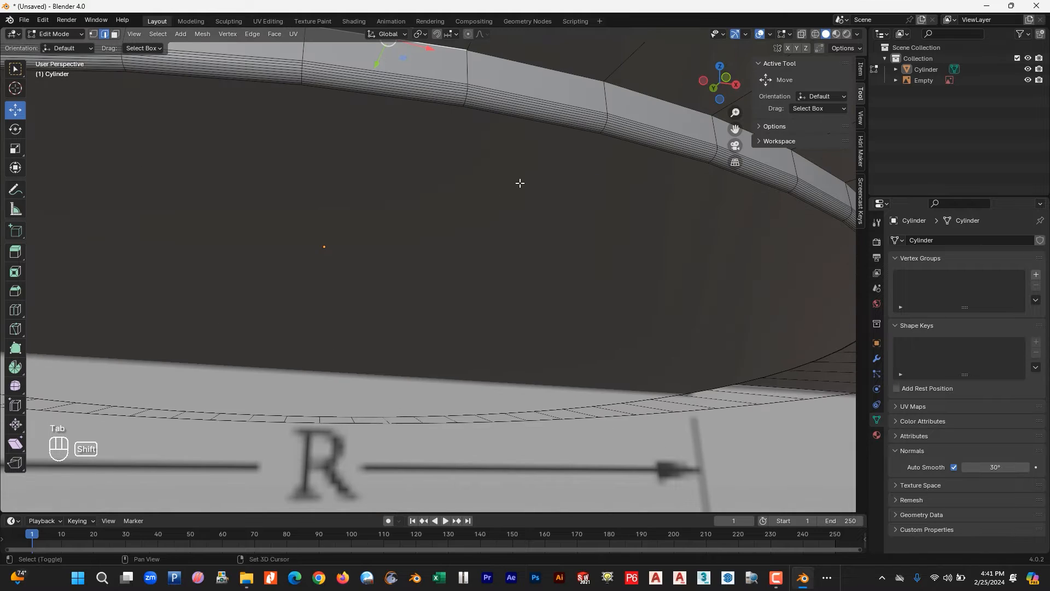
pyautogui.keyDown('alt'); pyautogui.keyDown('shift'); pyautogui.click(561, 72); pyautogui.keyUp('shift'); pyautogui.keyUp('alt')
pyautogui.scroll(-4, 583, 118)
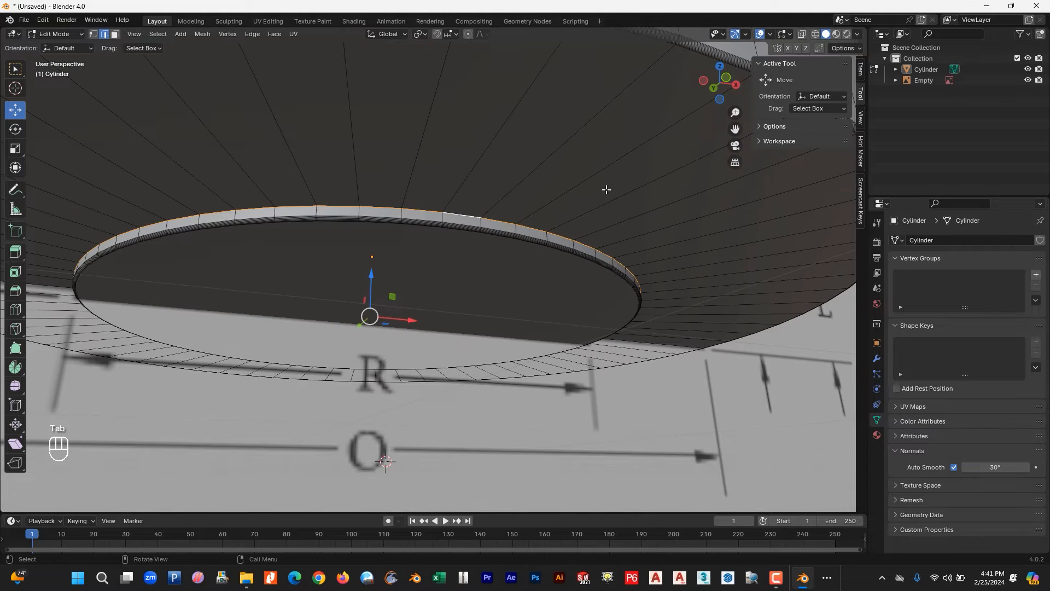
# Bevel the raised face's junction loop about 0.0066 m with 10 segments and return to Object Mode
pyautogui.hotkey('ctrl', 'b')
pyautogui.scroll(9, 618, 228)
pyautogui.click(624, 229)
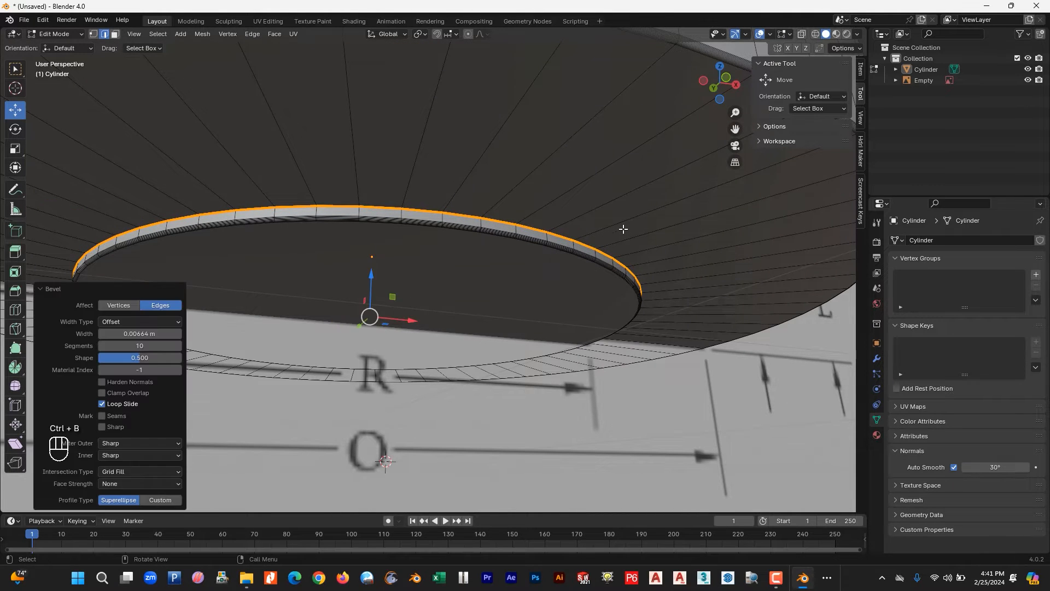
pyautogui.press('Tab')
pyautogui.scroll(-3, 547, 235)
pyautogui.click(693, 360)
# Show the flange over the drawing in front view with see-through wireframe display
pyautogui.moveTo(410, 262); pyautogui.dragTo(464, 288, button='middle')
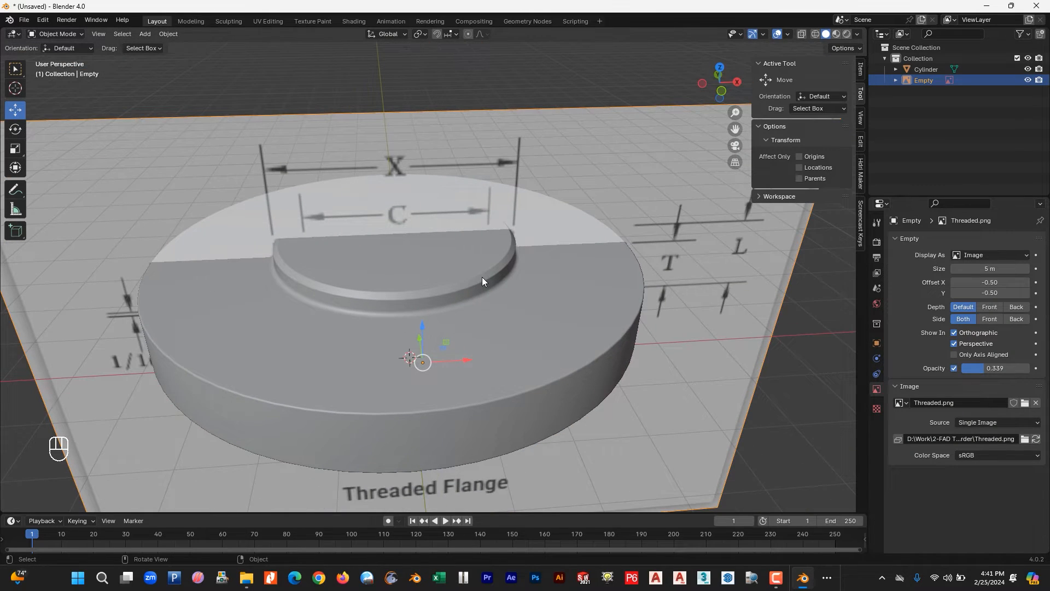
pyautogui.press('KP_1')
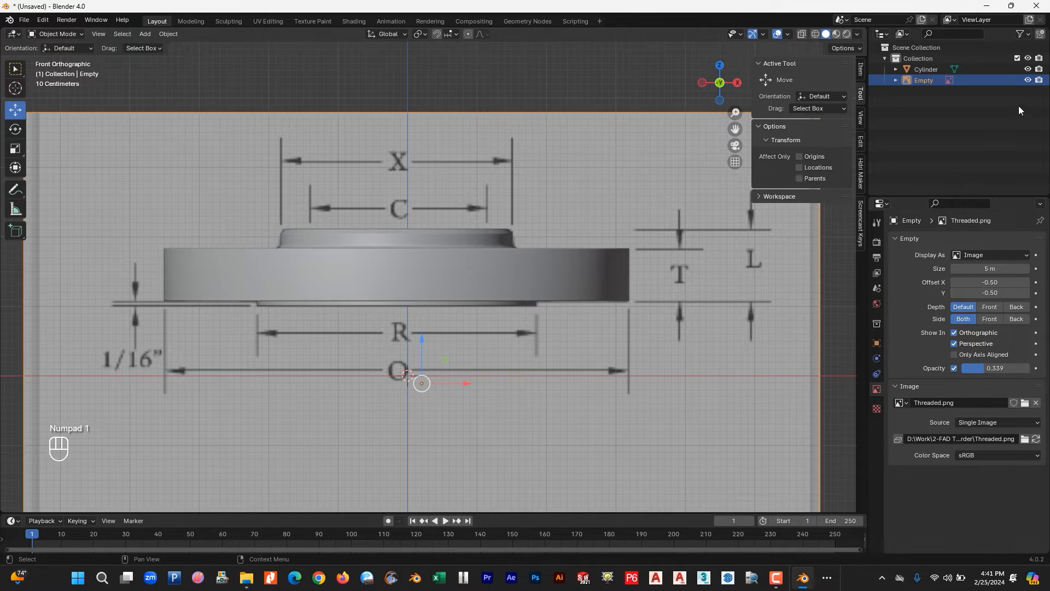
pyautogui.click(801, 34)
pyautogui.scroll(4, 327, 262)
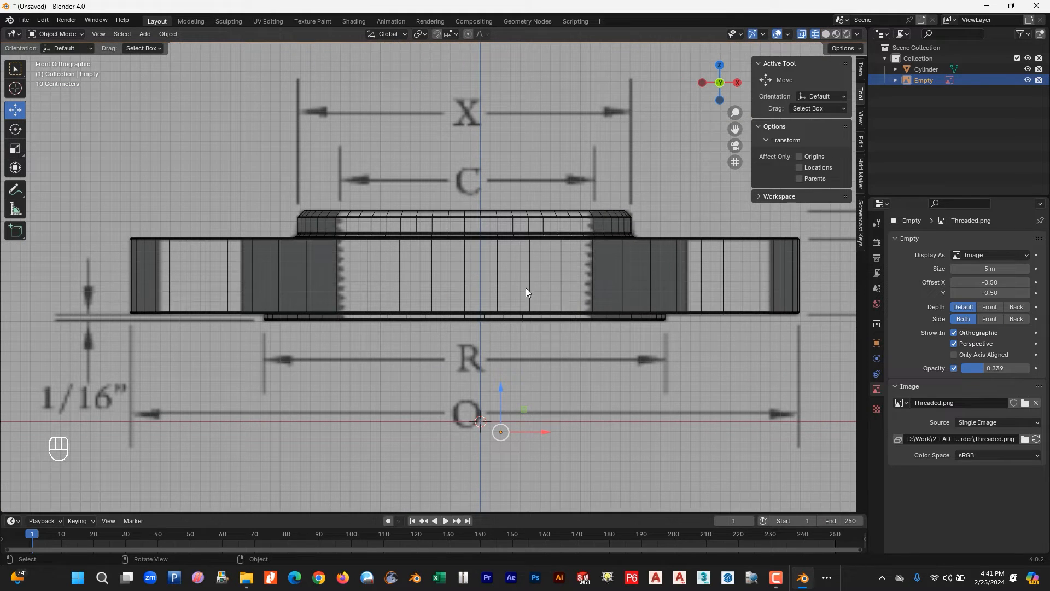
pyautogui.keyDown('shift'); pyautogui.moveTo(502, 277); pyautogui.dragTo(446, 259, button='middle'); pyautogui.keyUp('shift')
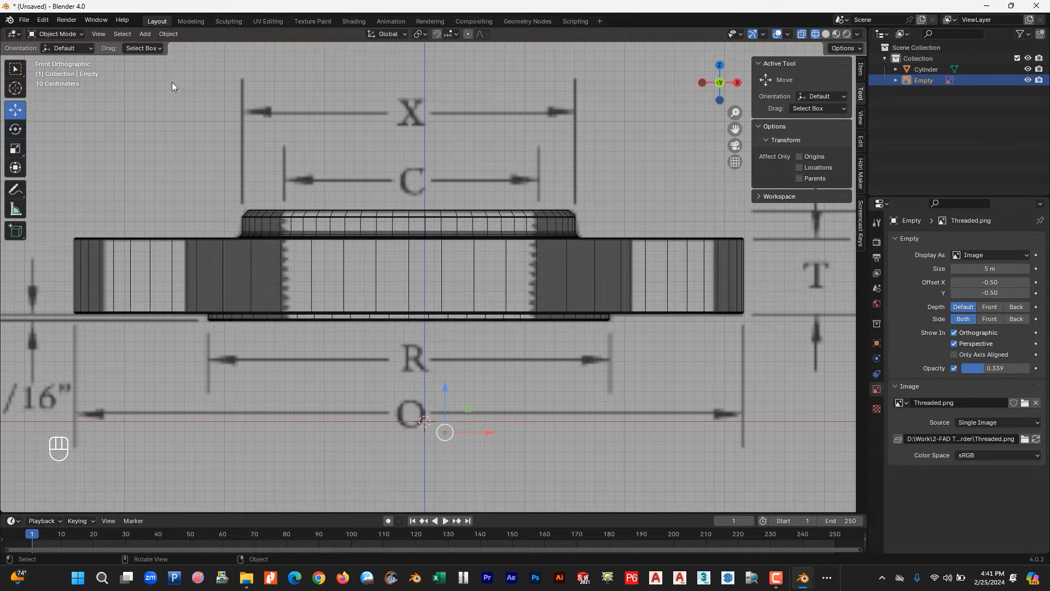
# Search the add-on preferences for "extra" to check whether the Extra Objects add-ons are enabled, and close the preferences
pyautogui.click(42, 21)
pyautogui.click(58, 160)
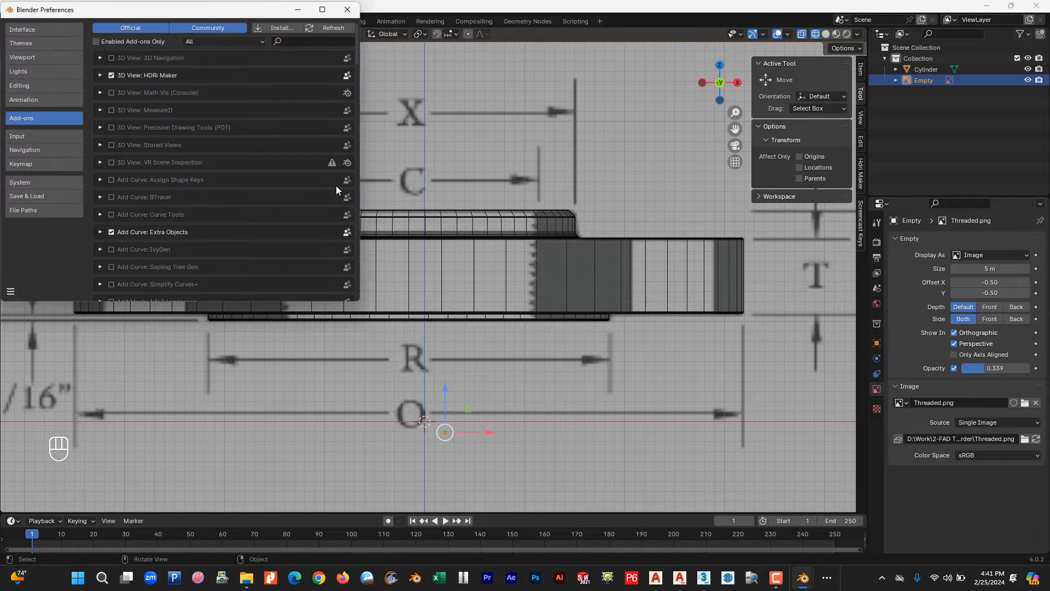
pyautogui.click(314, 42)
pyautogui.write('extra')
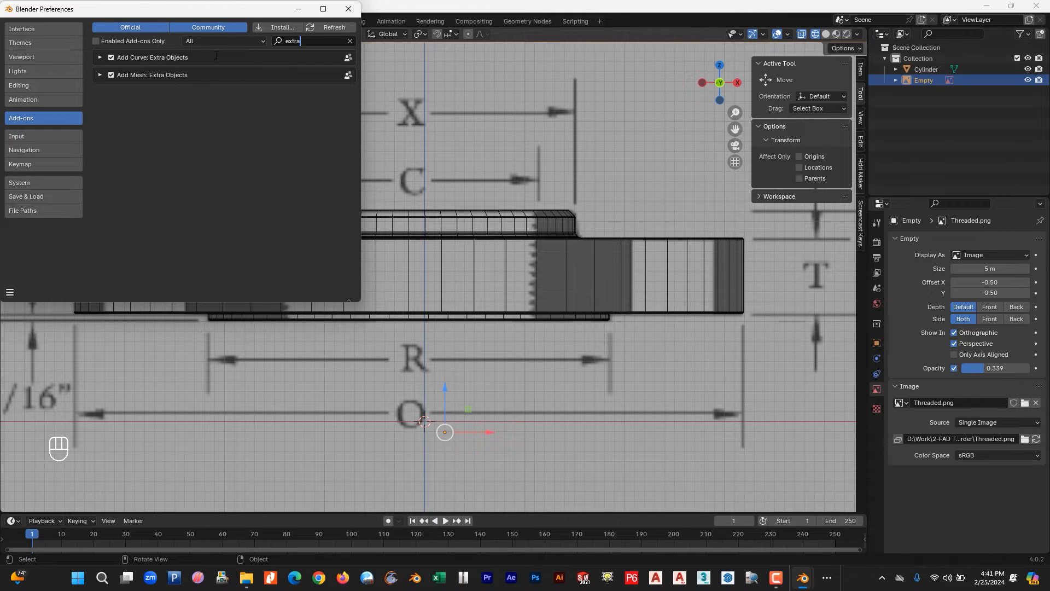
pyautogui.click(348, 9)
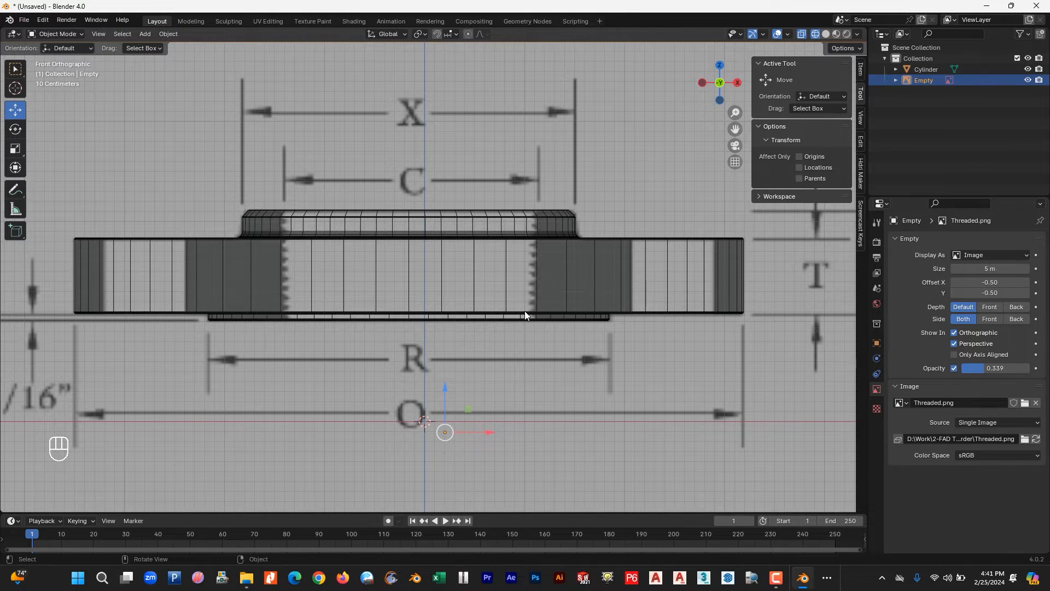
# Snap the 3D cursor to the flange cylinder and add a Bolt mesh there
pyautogui.click(502, 306)
pyautogui.hotkey('shift', 's')
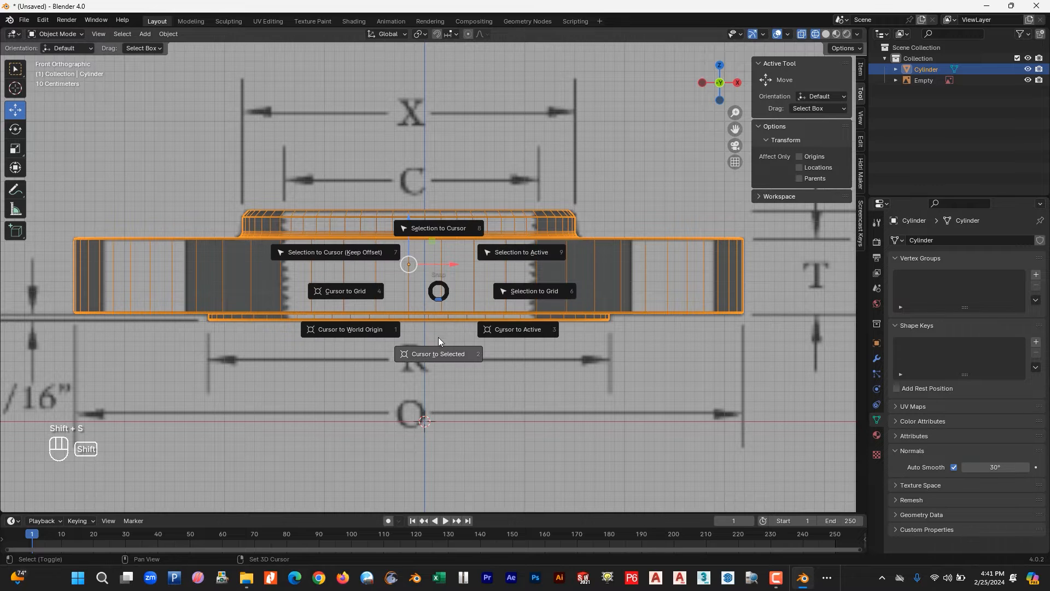
pyautogui.click(438, 353)
pyautogui.hotkey('shift', 'a')
pyautogui.moveTo(389, 222)
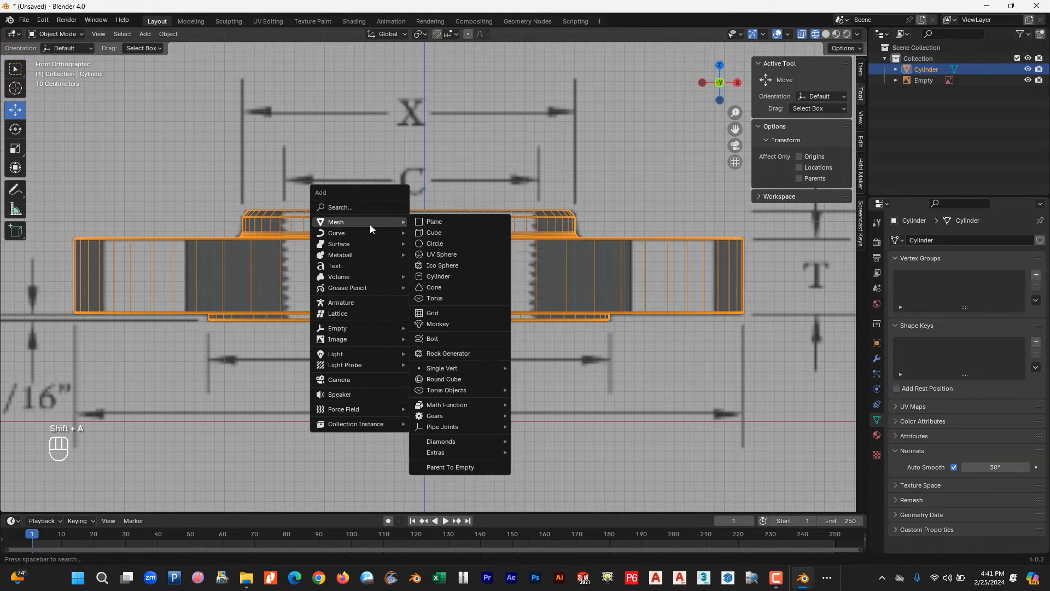
pyautogui.click(433, 339)
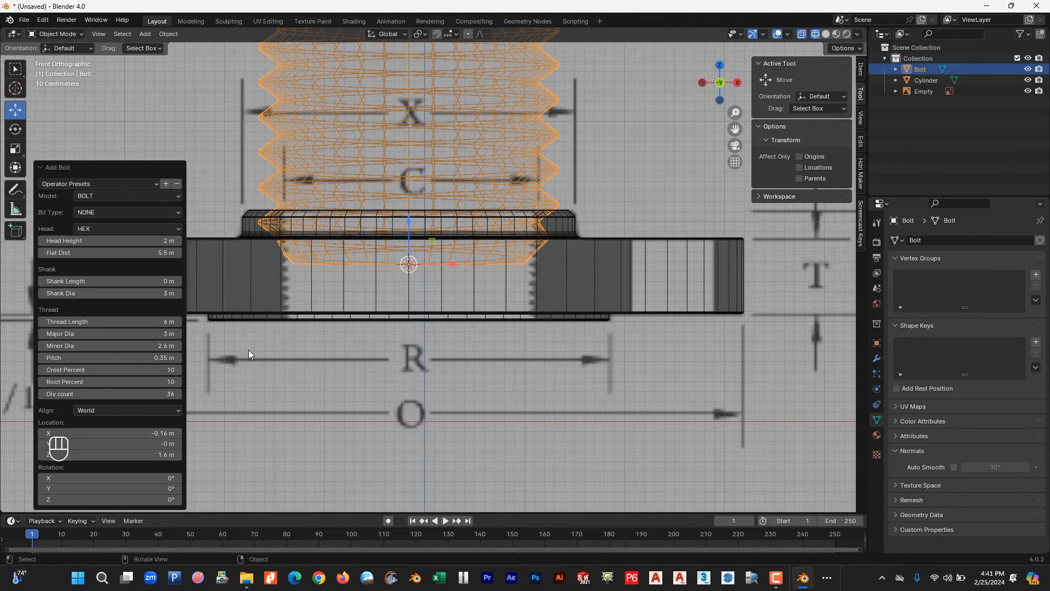
# Fit the bolt to dimension C by scaling it about 0.85 and then 1.01, and lower it about 0.85 m through the flange
pyautogui.press('s')
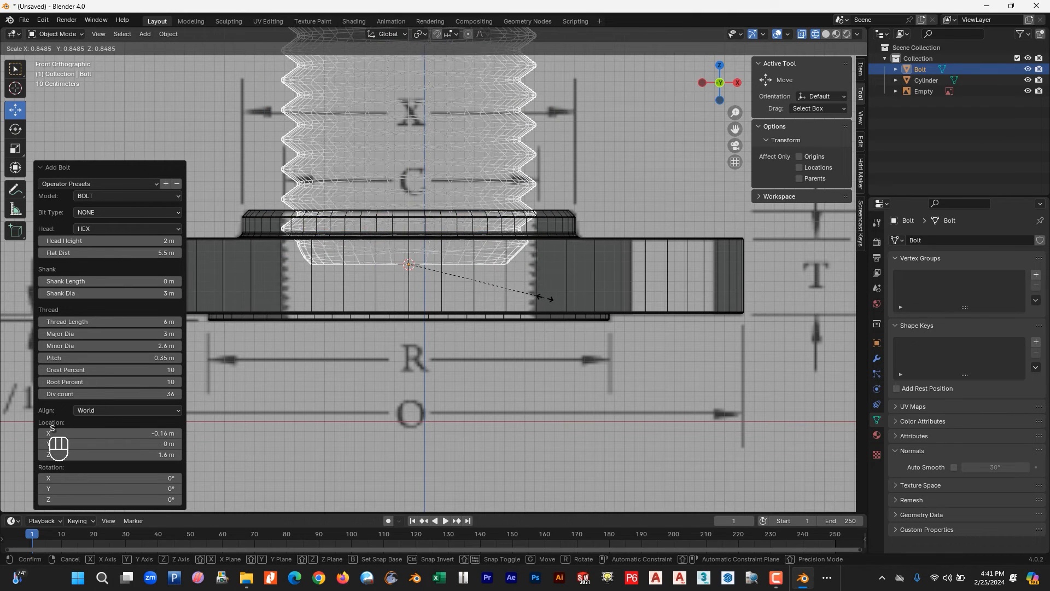
pyautogui.click(549, 298)
pyautogui.moveTo(414, 212); pyautogui.dragTo(406, 343)
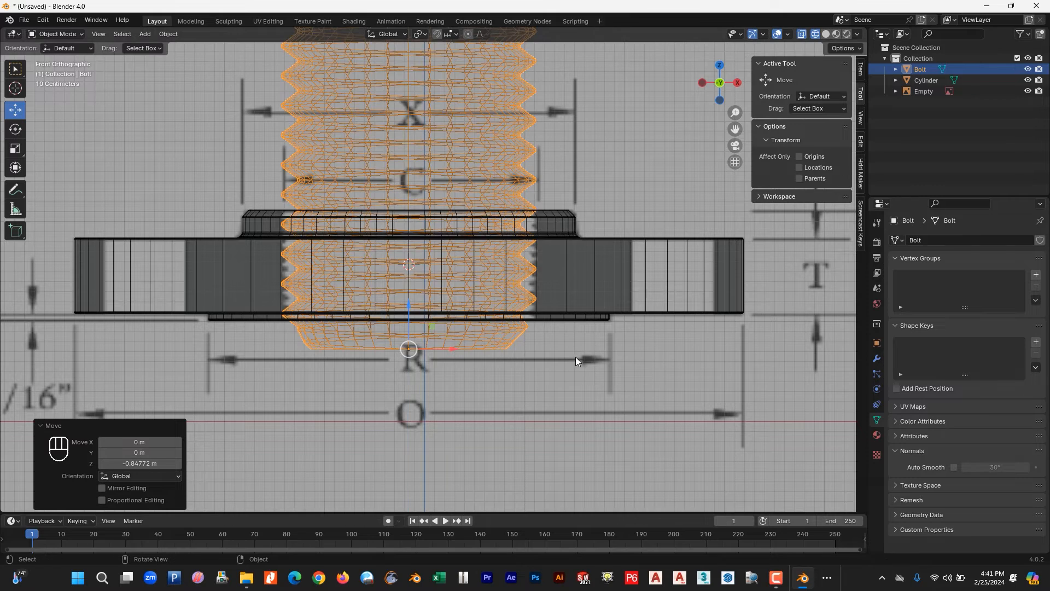
pyautogui.scroll(2, 576, 357)
pyautogui.press('s')
pyautogui.click(567, 349)
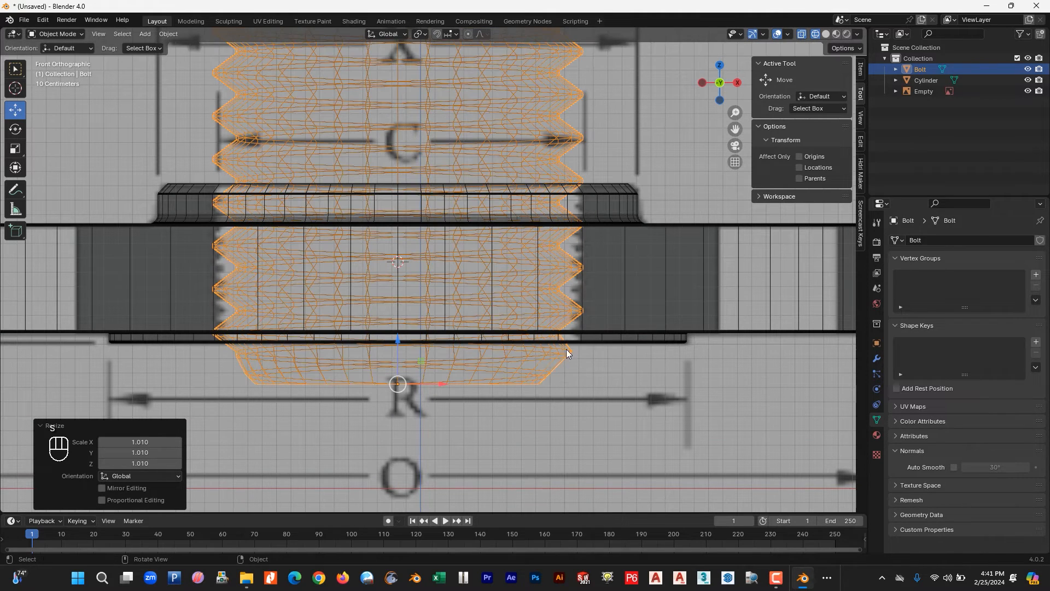
# Scale the bolt along Z to about 0.33 and raise it about 0.09 m
pyautogui.press('s')
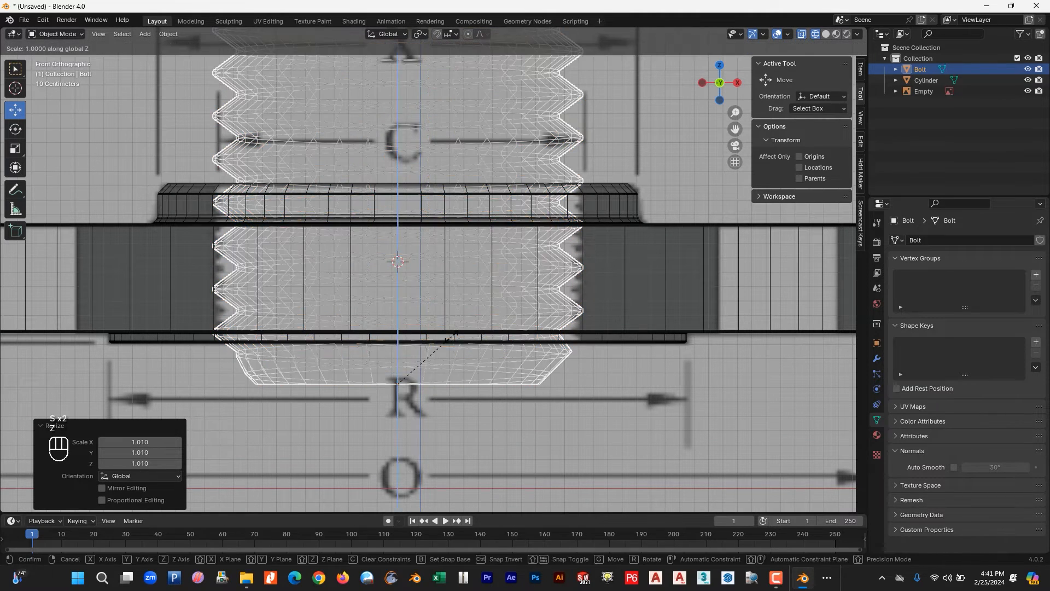
pyautogui.press('z')
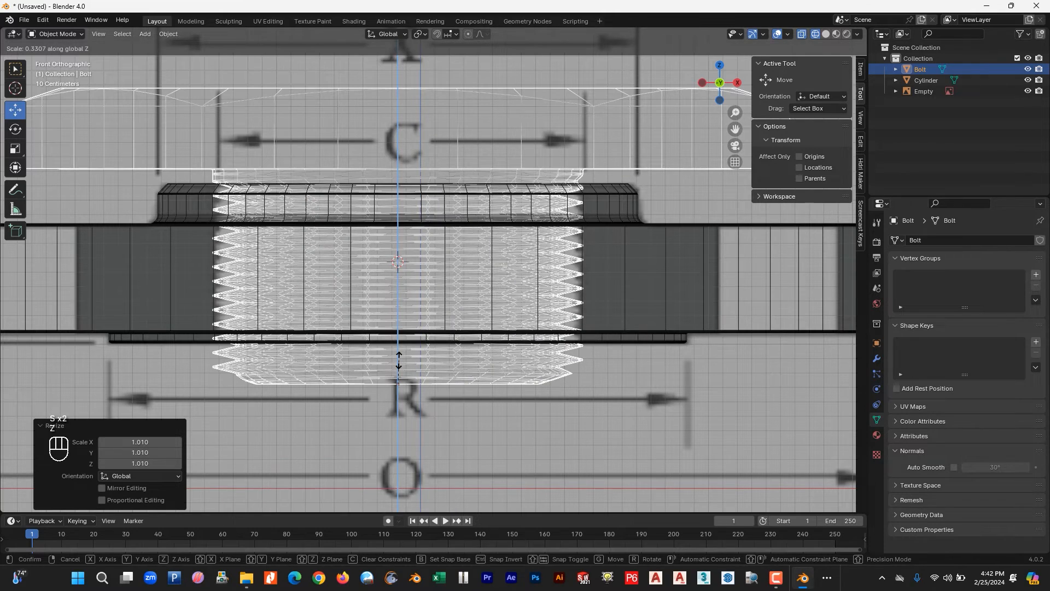
pyautogui.click(399, 360)
pyautogui.moveTo(400, 338); pyautogui.dragTo(399, 325)
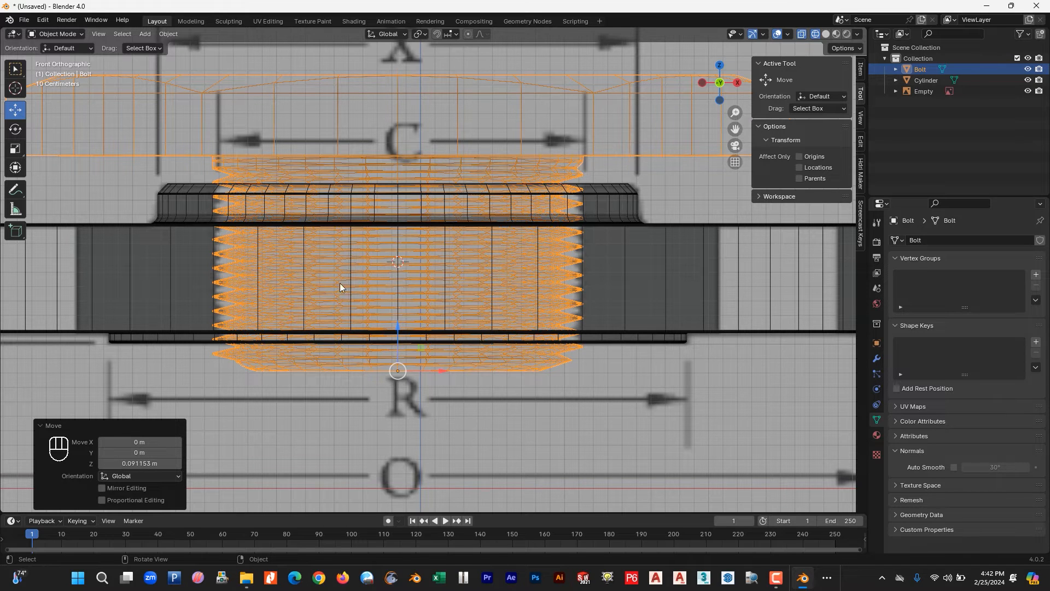
# Reopen the bolt's parameters for changing and set the thread's minor diameter to 2.9 m
pyautogui.scroll(1, 149, 272)
pyautogui.rightClick(389, 246)
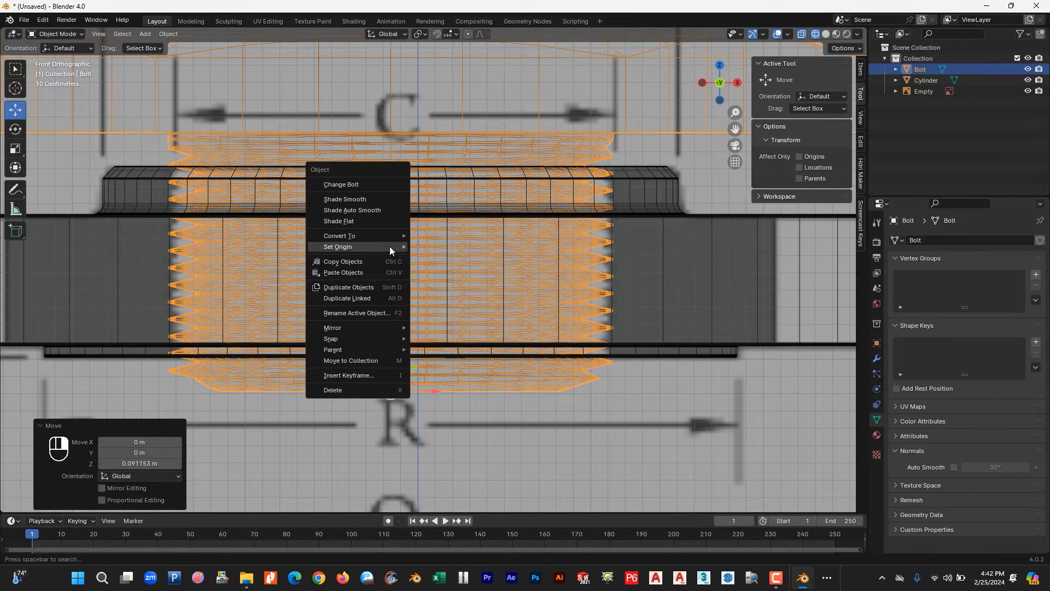
pyautogui.click(363, 186)
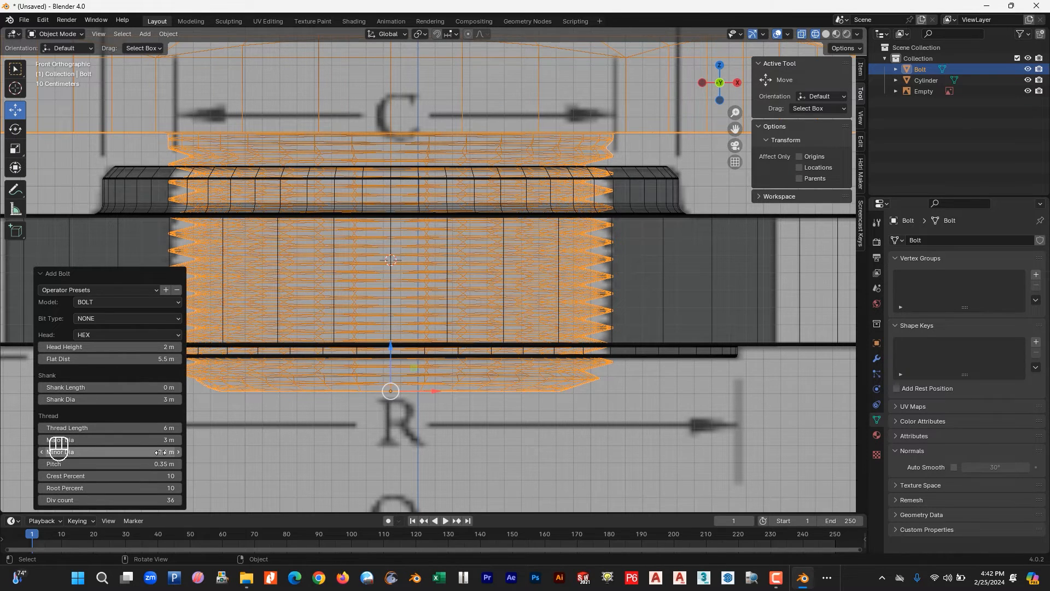
pyautogui.moveTo(163, 452); pyautogui.dragTo(159, 452)
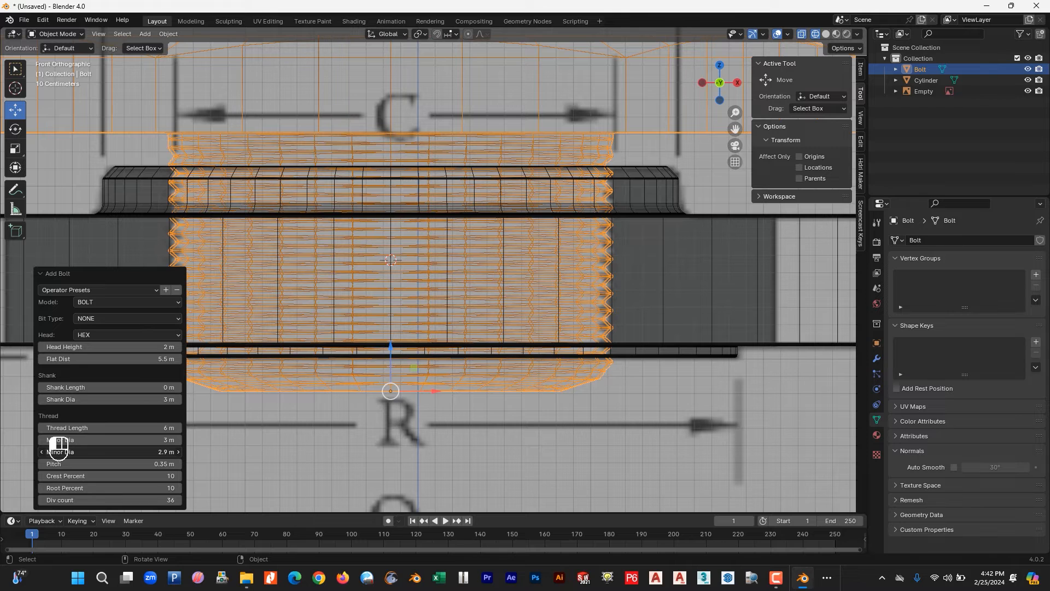
# Shade the bolt smooth and enable auto smooth at 30°
pyautogui.scroll(-5, 632, 330)
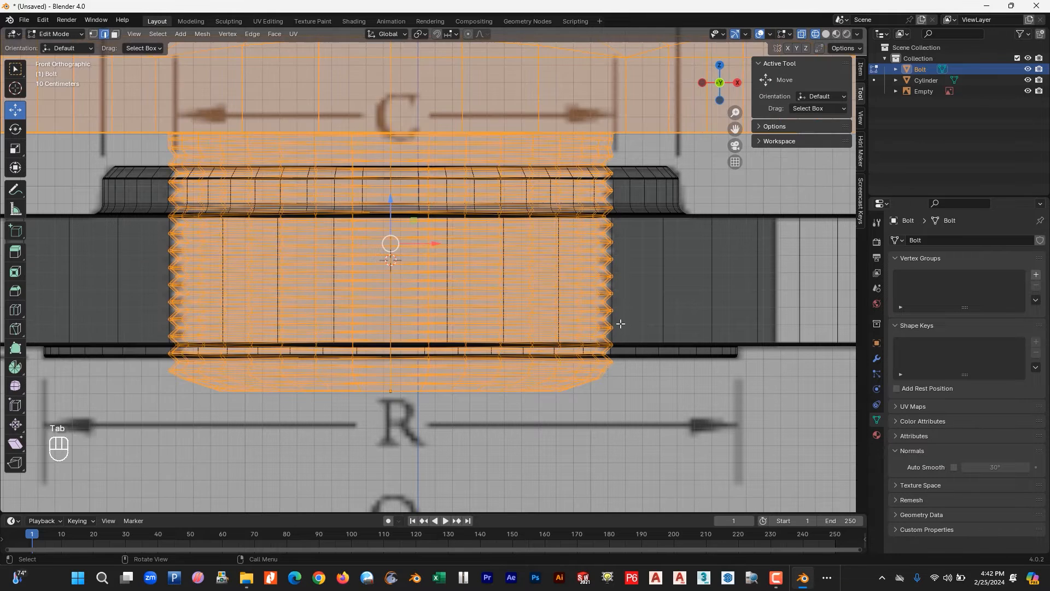
pyautogui.press('Tab')
pyautogui.moveTo(672, 93); pyautogui.dragTo(583, 221, button='middle')
pyautogui.press('Tab')
pyautogui.rightClick(549, 196)
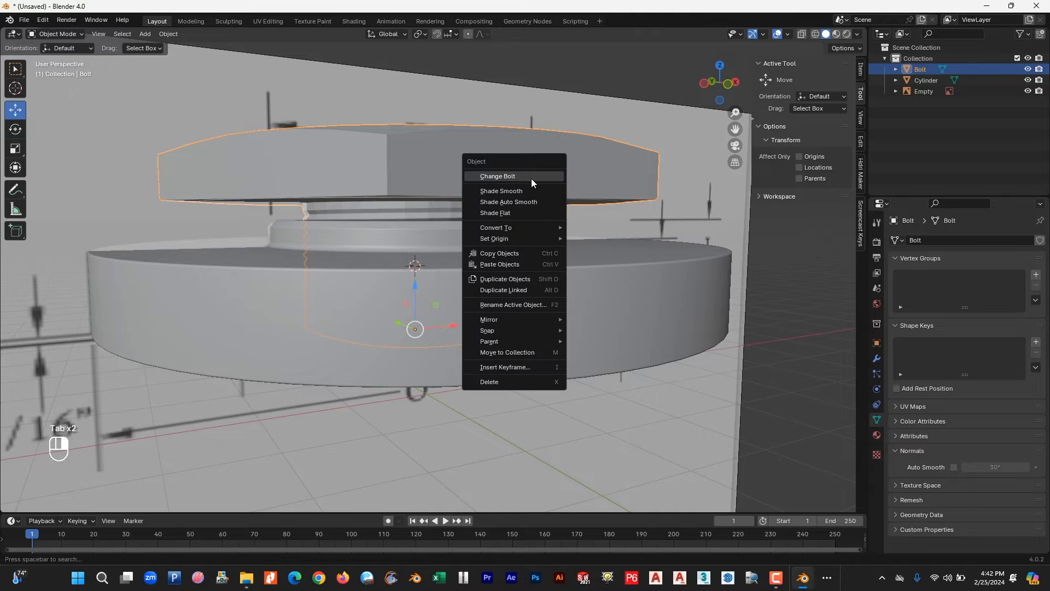
pyautogui.click(521, 186)
pyautogui.click(955, 468)
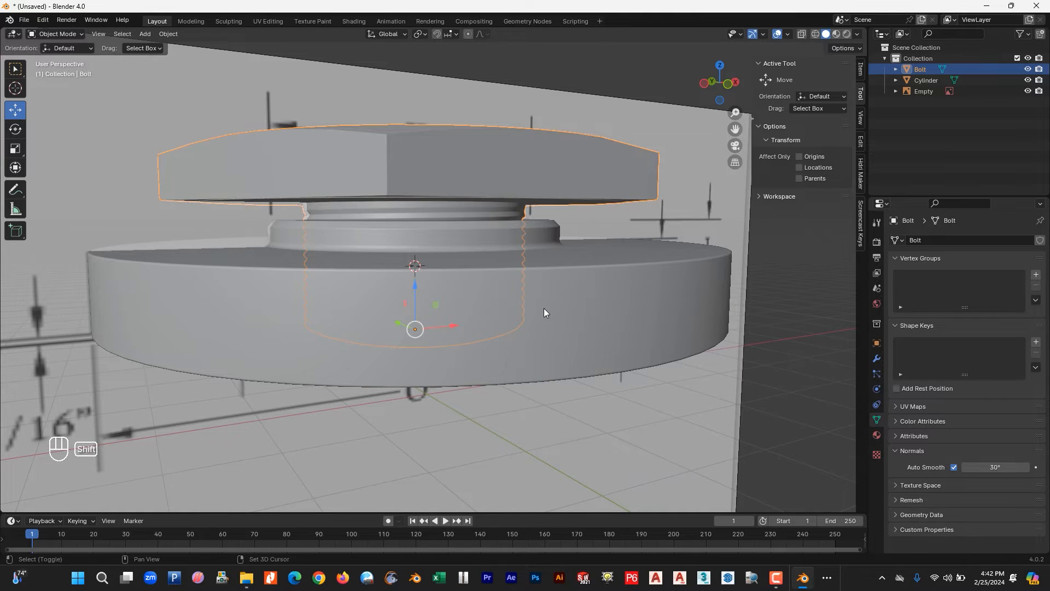
pyautogui.moveTo(500, 318); pyautogui.dragTo(563, 251, button='middle')
pyautogui.keyDown('shift'); pyautogui.click(556, 275); pyautogui.keyUp('shift')
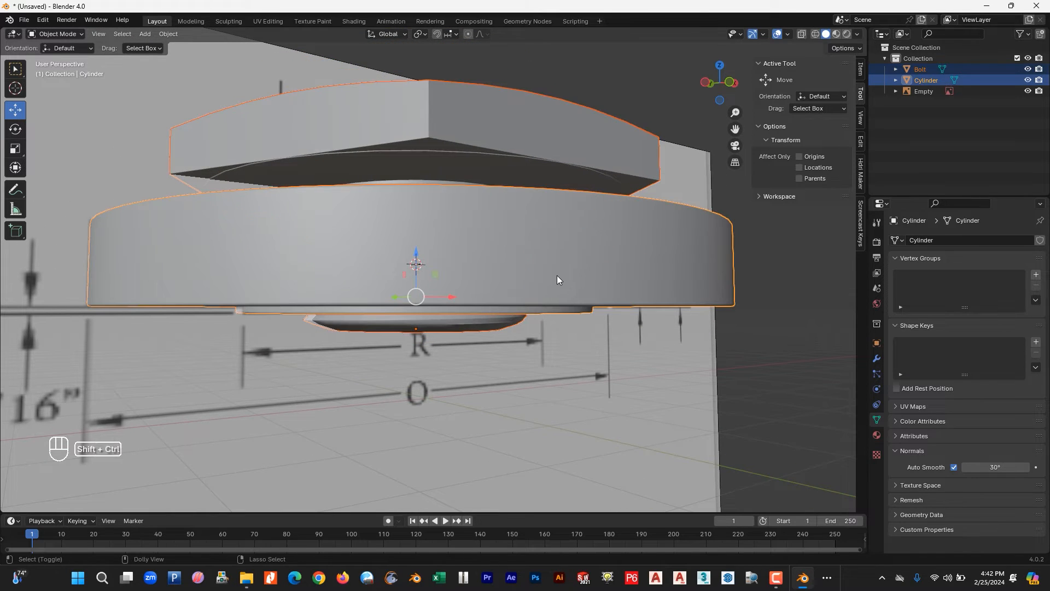
pyautogui.hotkey('shift', 'ctrl', 'b')
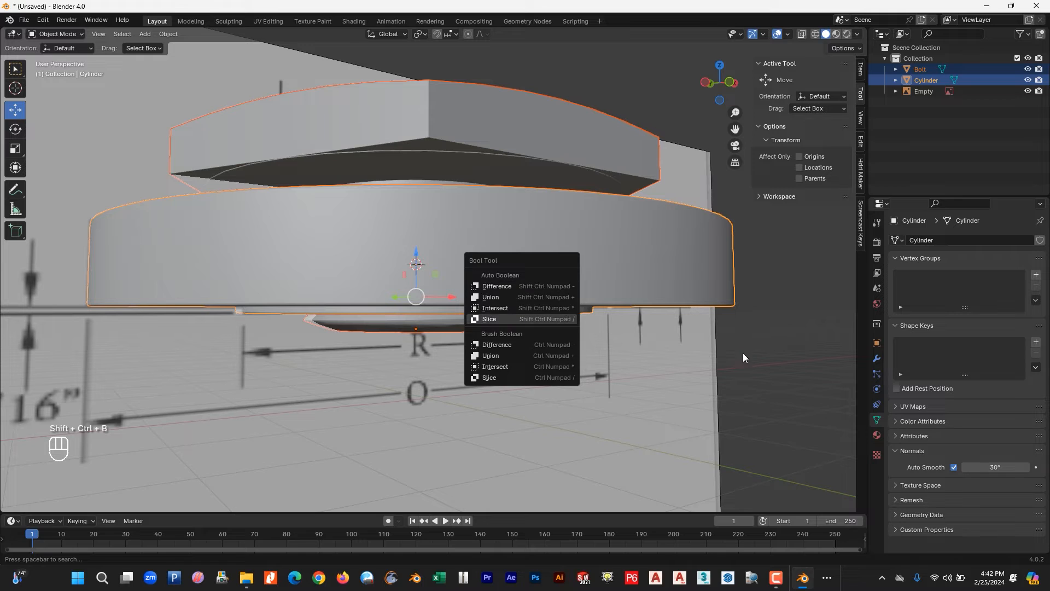
pyautogui.click(776, 382)
# Search the add-on preferences for "bool" to check whether the Bool Tool add-on is enabled
pyautogui.click(50, 22)
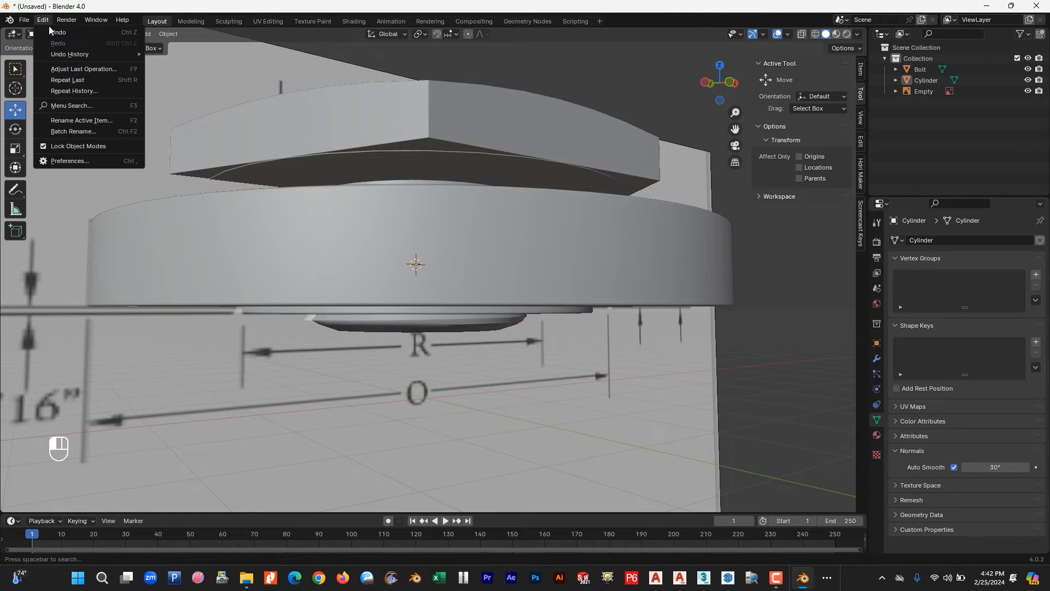
pyautogui.click(67, 160)
pyautogui.click(51, 19)
pyautogui.click(43, 20)
pyautogui.click(65, 160)
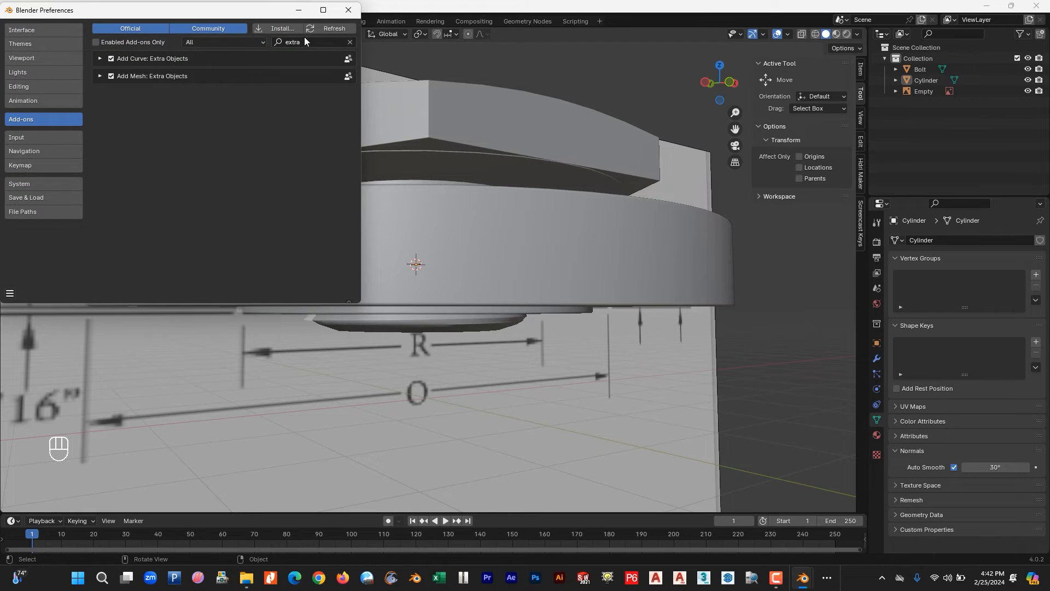
pyautogui.press('BackSpace')
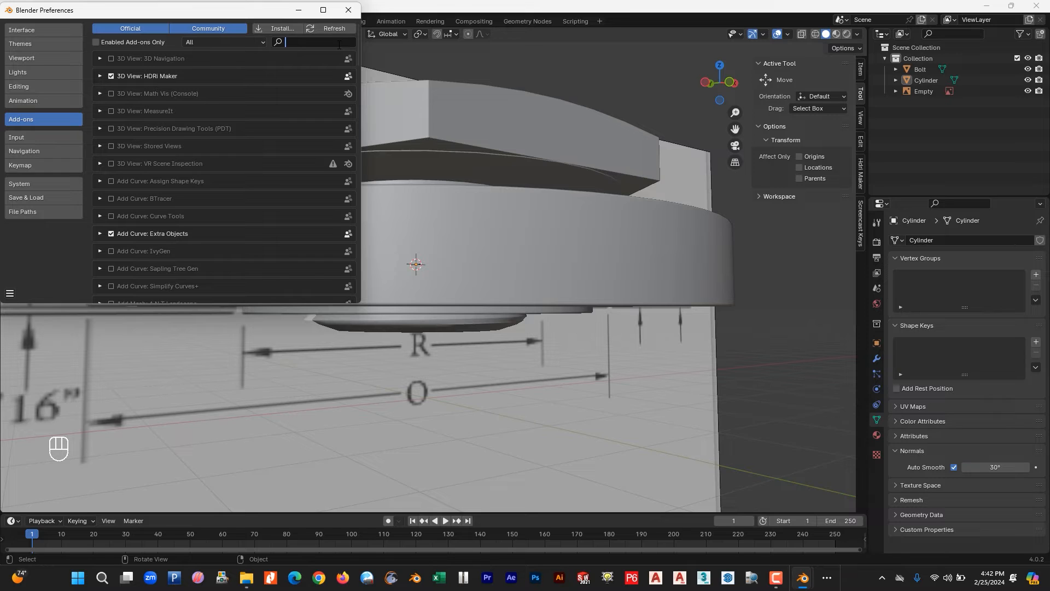
pyautogui.write('bool')
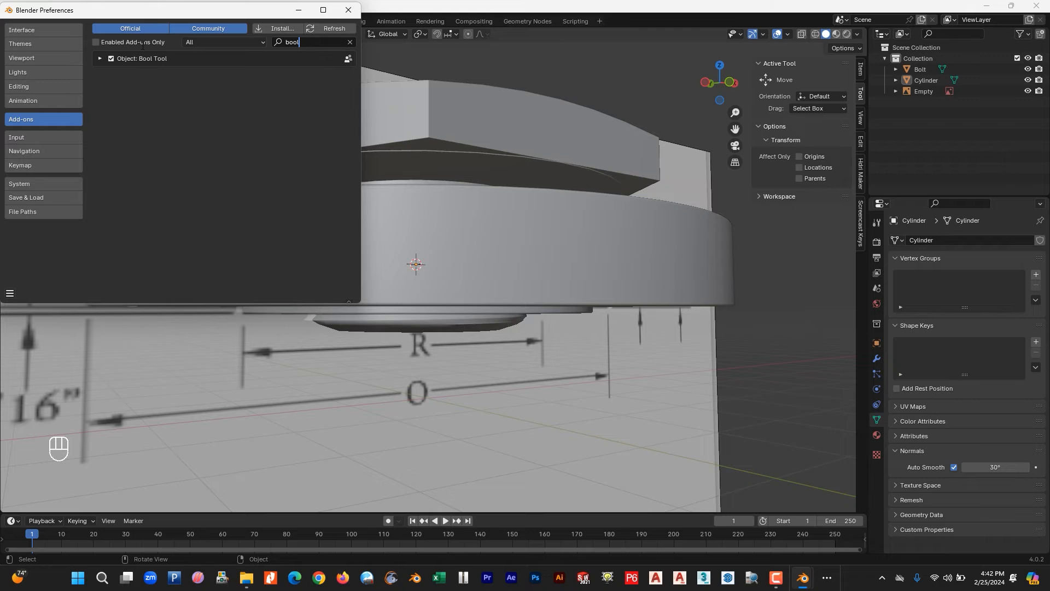
pyautogui.click(348, 10)
# Cut the bolt out of the flange cylinder with Bool Tool's Auto Boolean Difference
pyautogui.click(479, 132)
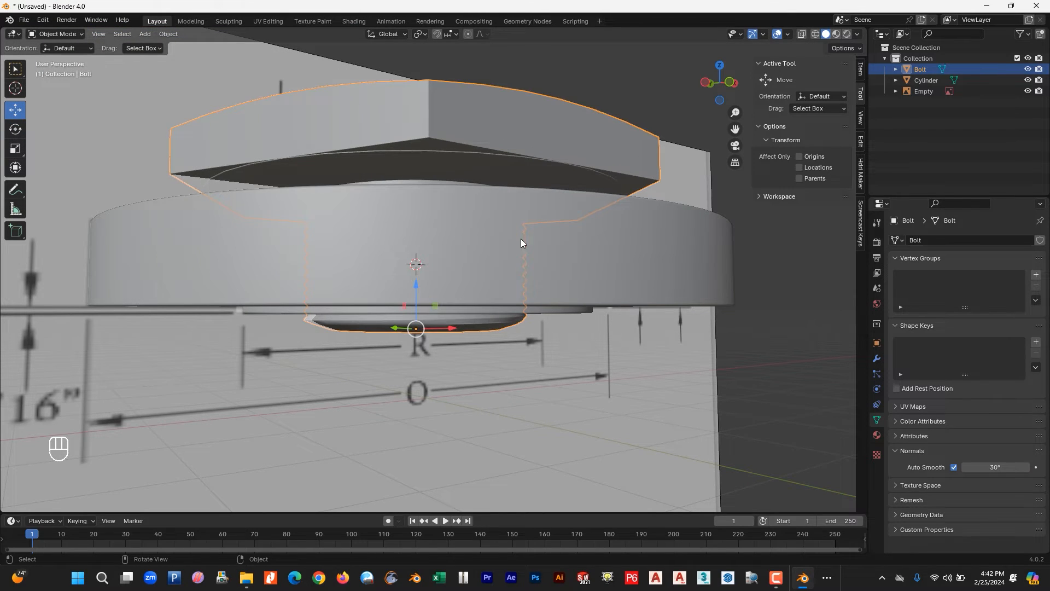
pyautogui.keyDown('shift'); pyautogui.click(579, 248); pyautogui.keyUp('shift')
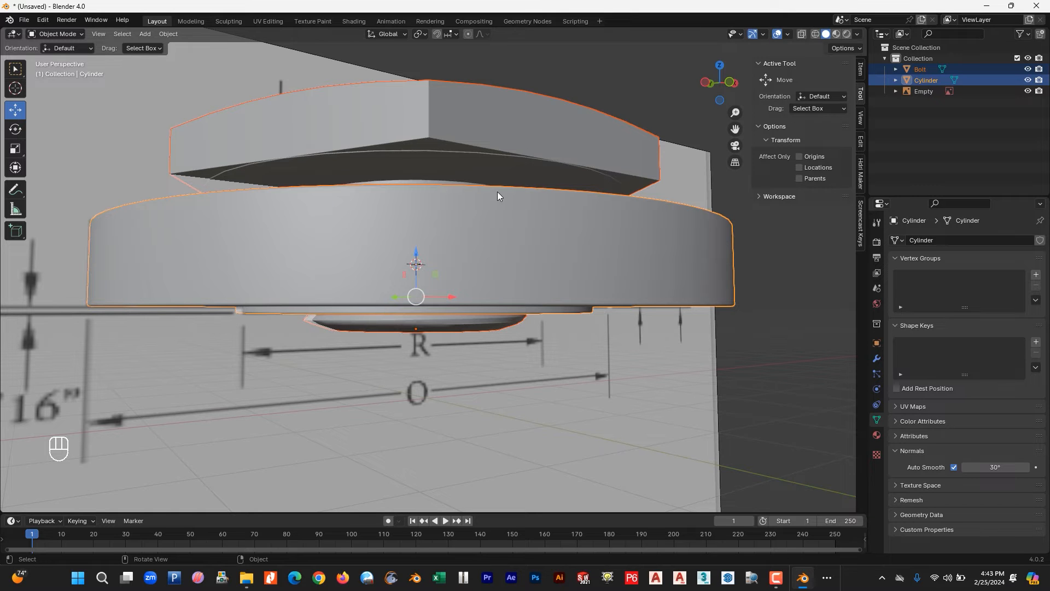
pyautogui.hotkey('shift', 'ctrl', 'b')
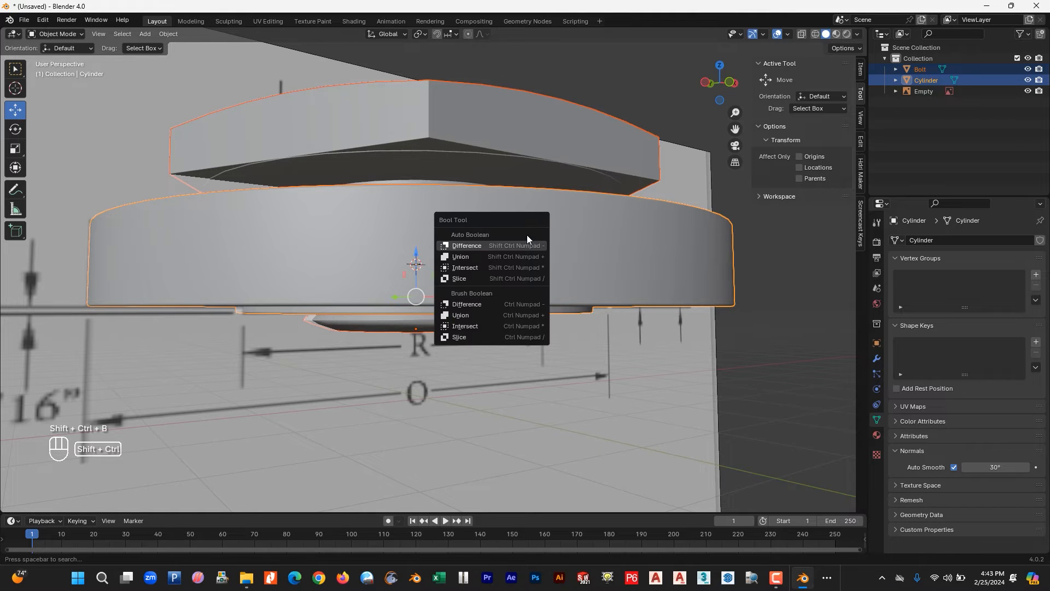
pyautogui.click(490, 246)
pyautogui.moveTo(490, 247); pyautogui.dragTo(506, 329, button='middle')
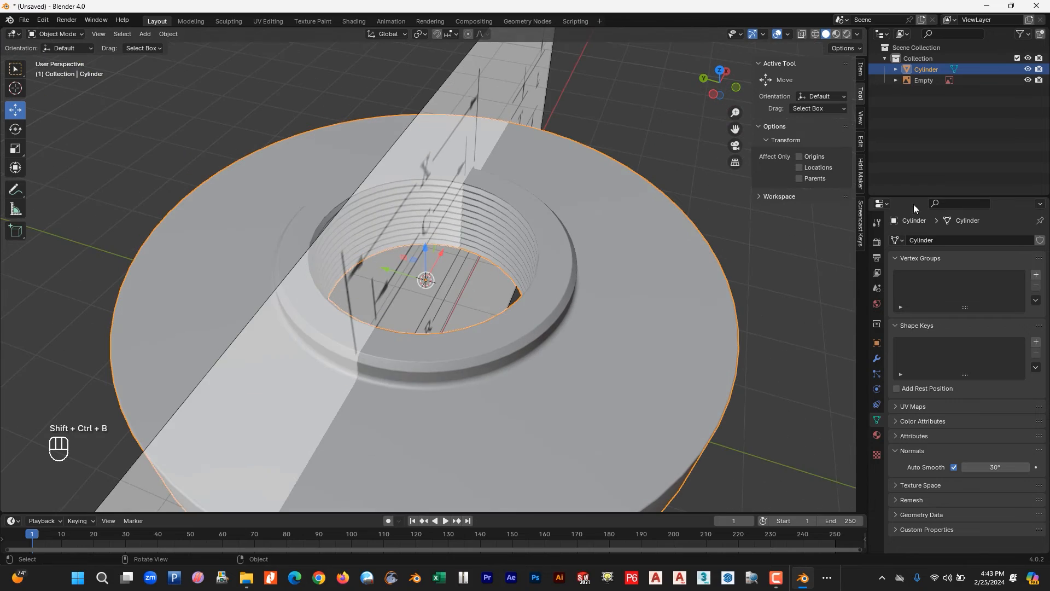
# Examine the bore's thread with the reference image temporarily hidden, and the drawing's section with the flange temporarily hidden
pyautogui.click(1027, 81)
pyautogui.click(410, 252)
pyautogui.scroll(5, 410, 253)
pyautogui.moveTo(411, 254); pyautogui.dragTo(343, 361, button='middle')
pyautogui.scroll(-4, 366, 270)
pyautogui.scroll(-5, 366, 270)
pyautogui.click(327, 304)
pyautogui.press('KP_7')
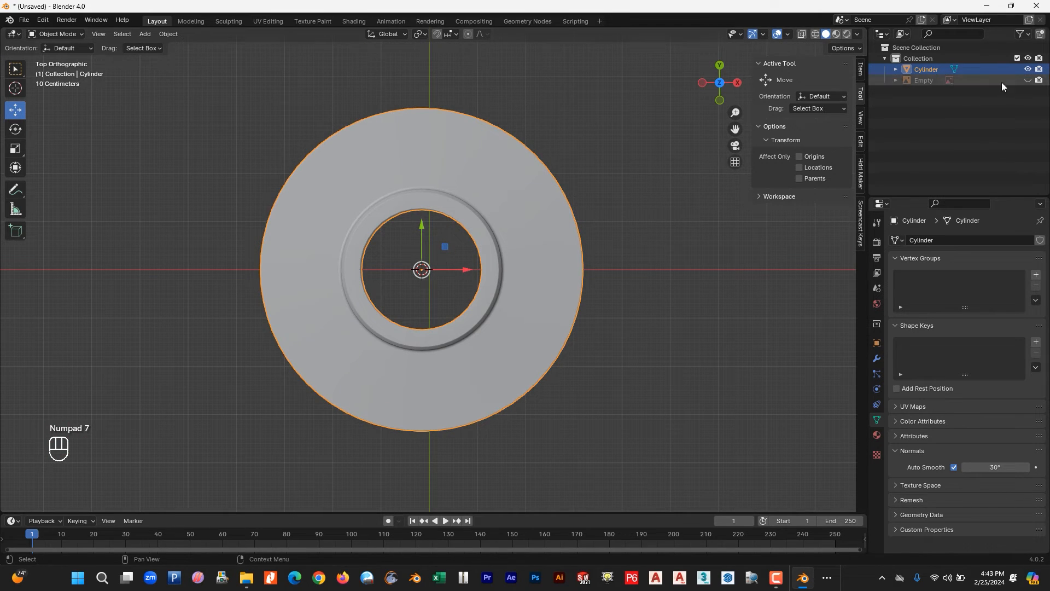
pyautogui.click(1028, 81)
pyautogui.moveTo(328, 279); pyautogui.dragTo(306, 235, button='middle')
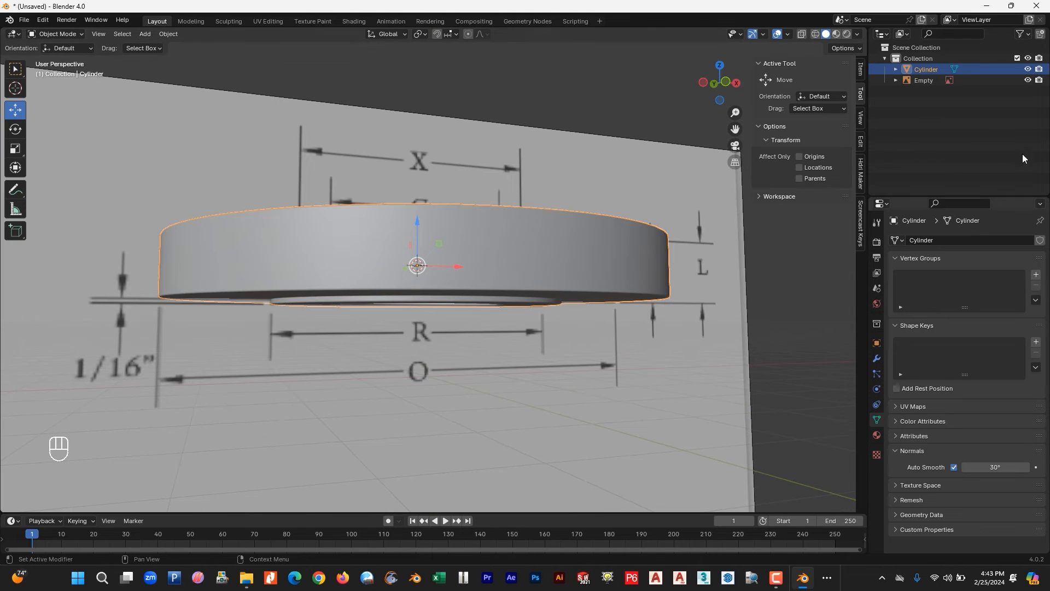
pyautogui.click(1028, 69)
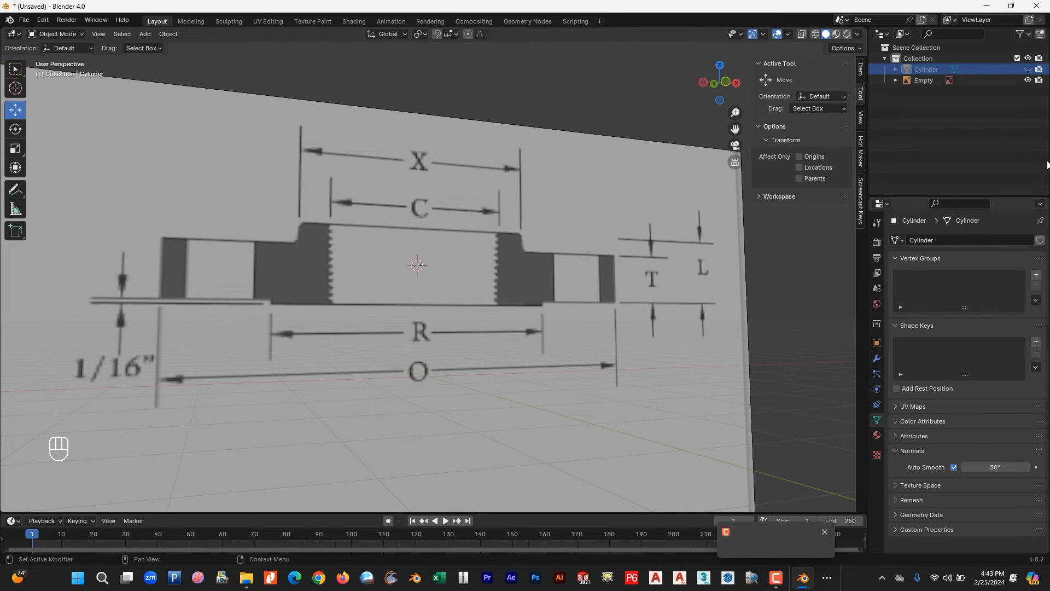
pyautogui.click(1029, 69)
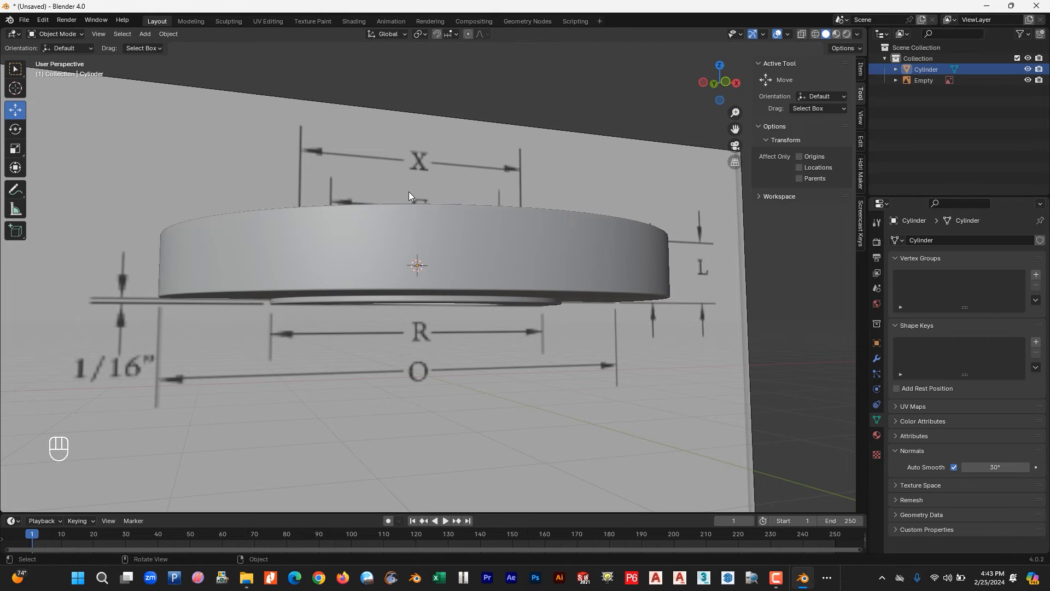
# Add a 64-vertex cylinder of 1 m radius and 2 m depth at the 3D cursor, shaded smooth with 30° auto smooth
pyautogui.press('KP_3')
pyautogui.press('KP_1')
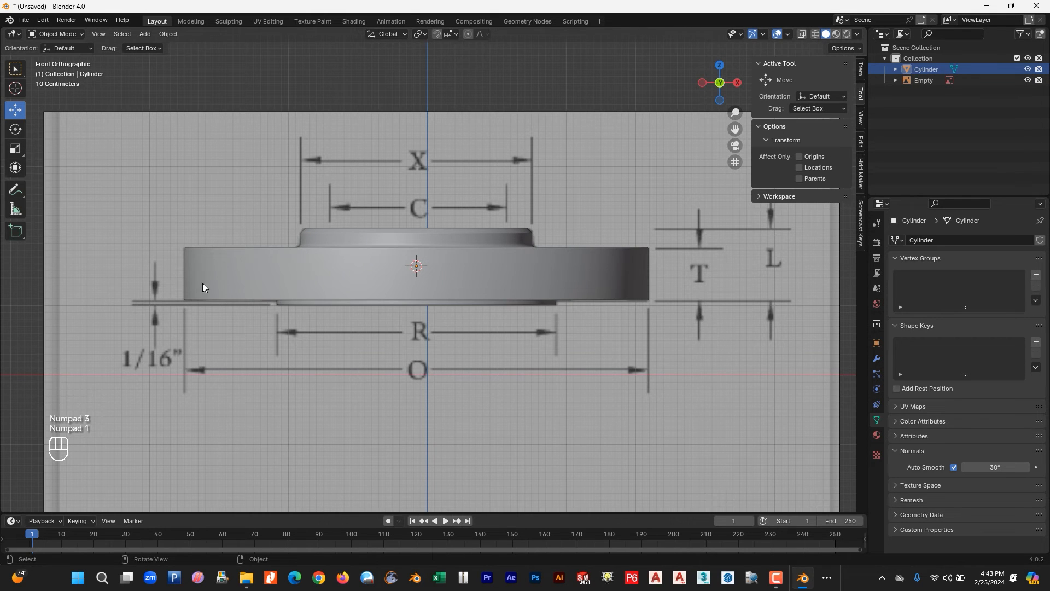
pyautogui.hotkey('shift', 'a')
pyautogui.moveTo(359, 272)
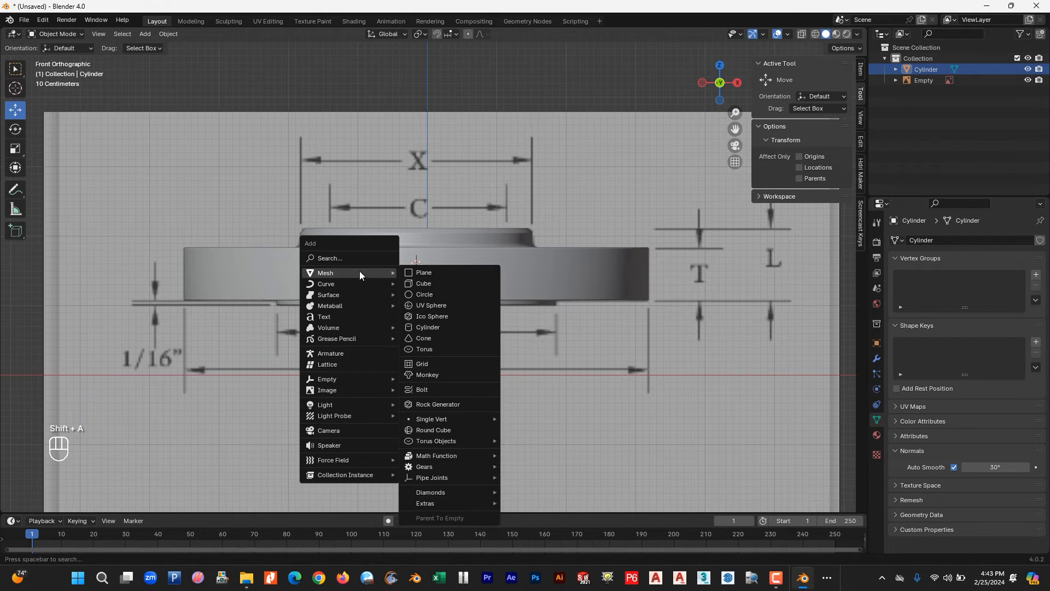
pyautogui.click(431, 329)
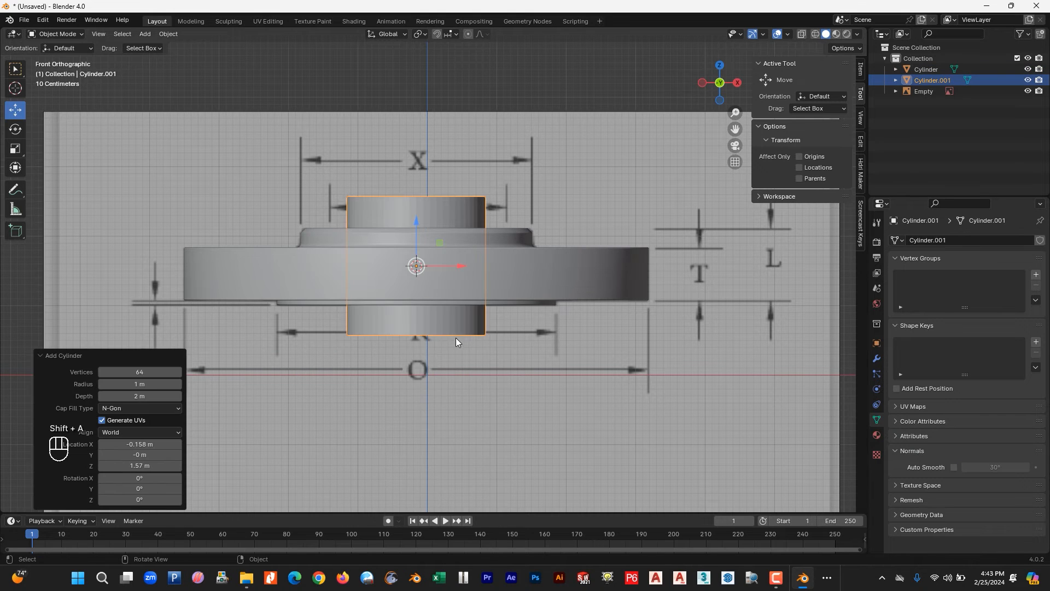
pyautogui.rightClick(412, 212)
pyautogui.click(412, 211)
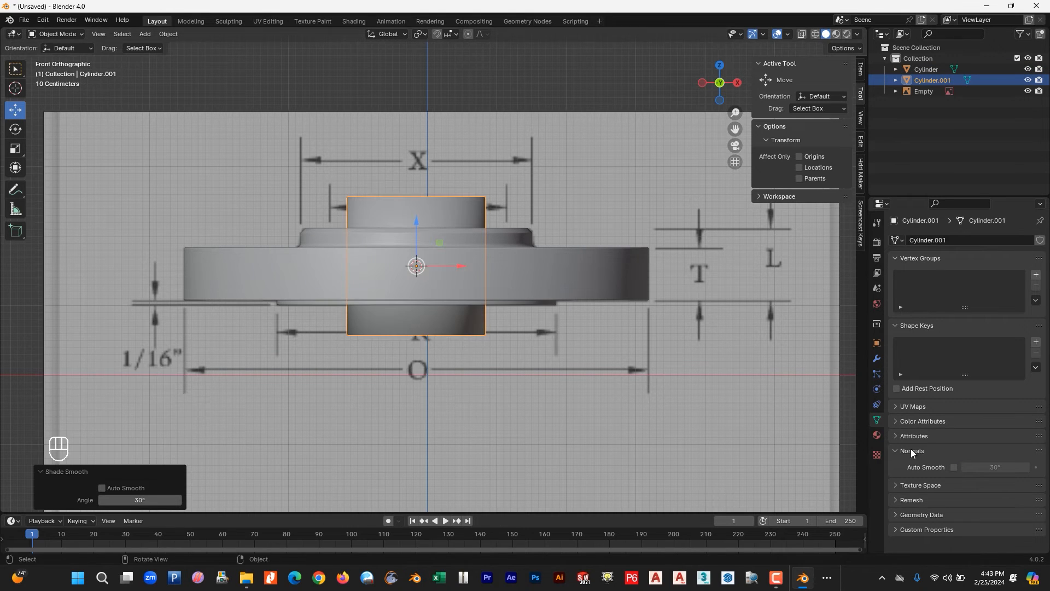
pyautogui.click(953, 467)
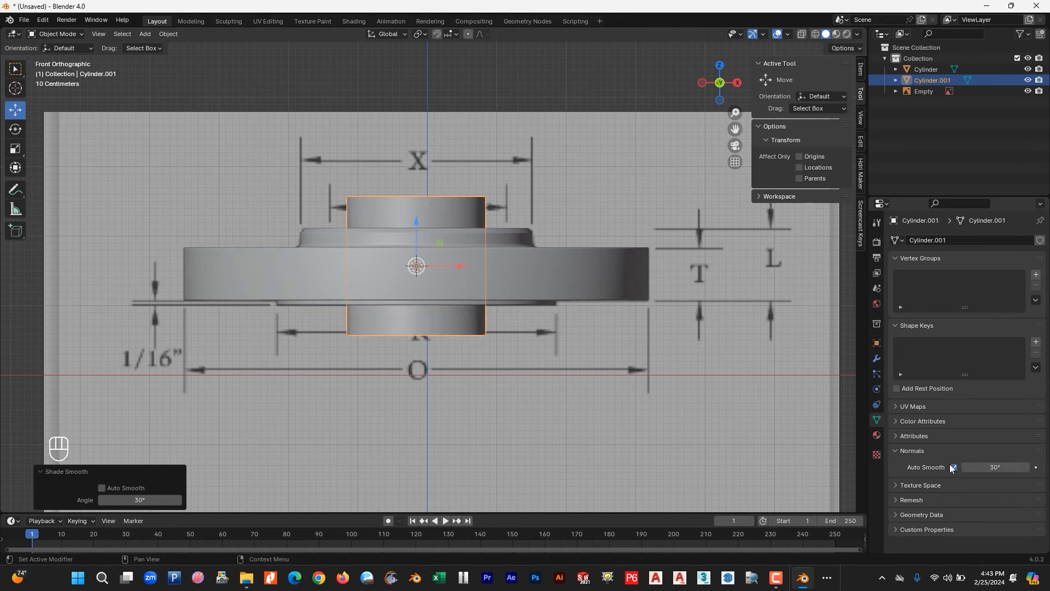
# Move the new cylinder about 2.69 m along negative X onto the drawing's bolt hole and scale it to about 0.37
pyautogui.click(815, 34)
pyautogui.moveTo(467, 267); pyautogui.dragTo(284, 268)
pyautogui.scroll(5, 284, 267)
pyautogui.keyDown('shift'); pyautogui.moveTo(235, 370); pyautogui.dragTo(688, 359, button='middle'); pyautogui.keyUp('shift')
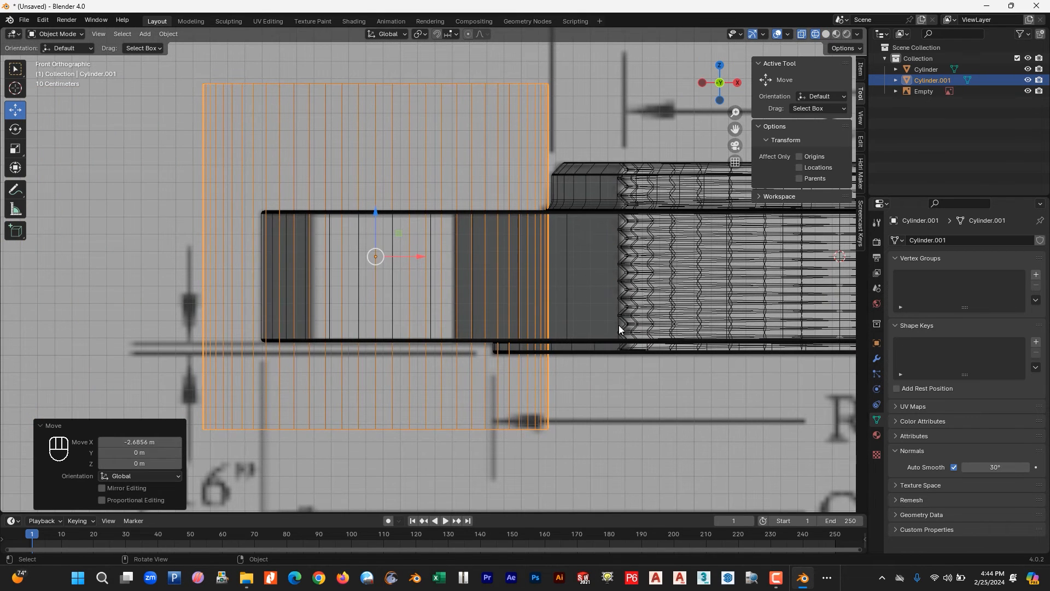
pyautogui.press('s')
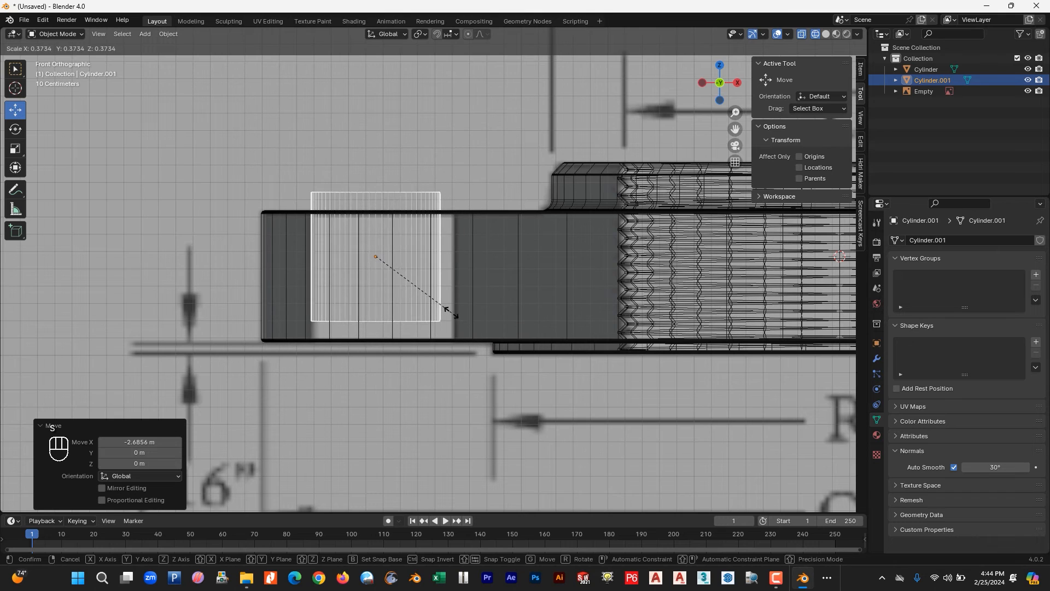
pyautogui.click(438, 301)
# Fit the cylinder to the bolt hole's width by nudging it along X and scaling it by about 1.09
pyautogui.moveTo(423, 256); pyautogui.dragTo(432, 256)
pyautogui.press('s')
pyautogui.click(451, 269)
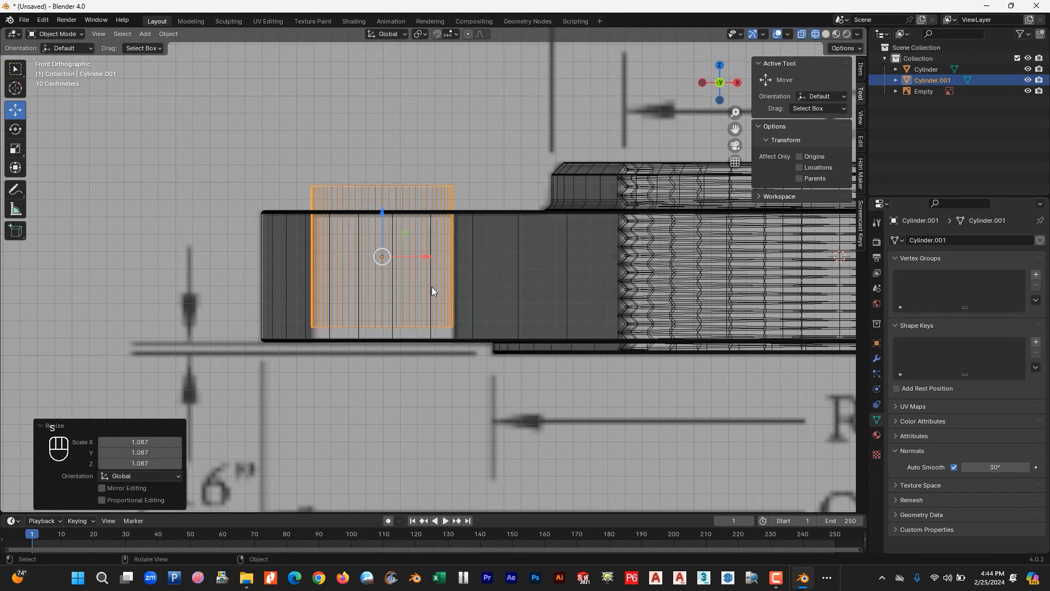
pyautogui.moveTo(429, 258); pyautogui.dragTo(430, 257)
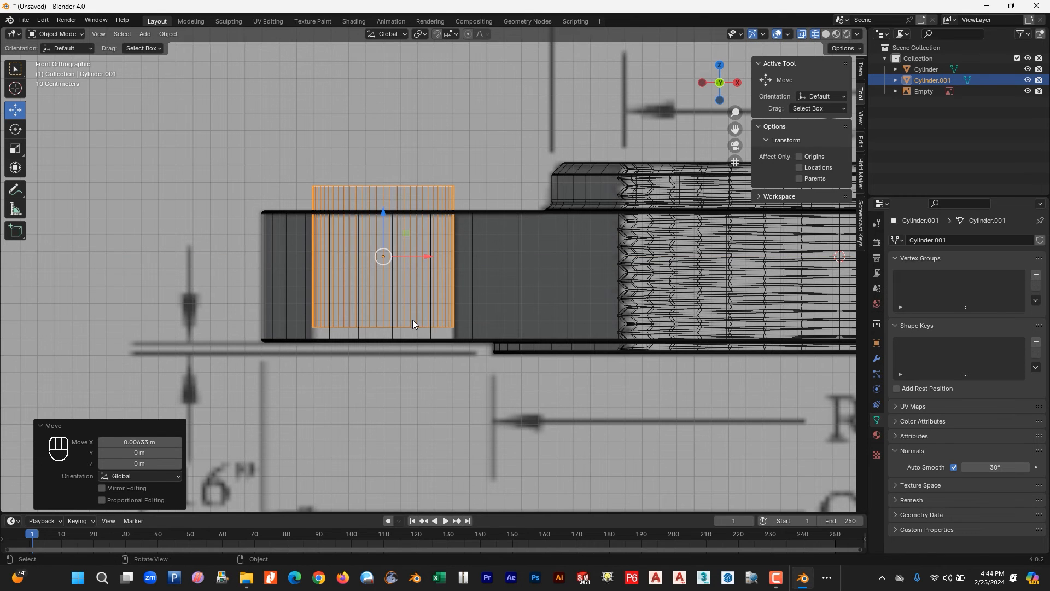
# Scale the hole cylinder along Z by about 2.18 so it passes through the flange's full thickness
pyautogui.scroll(4, 478, 338)
pyautogui.scroll(-4, 378, 332)
pyautogui.press('s')
pyautogui.press('z')
pyautogui.click(375, 443)
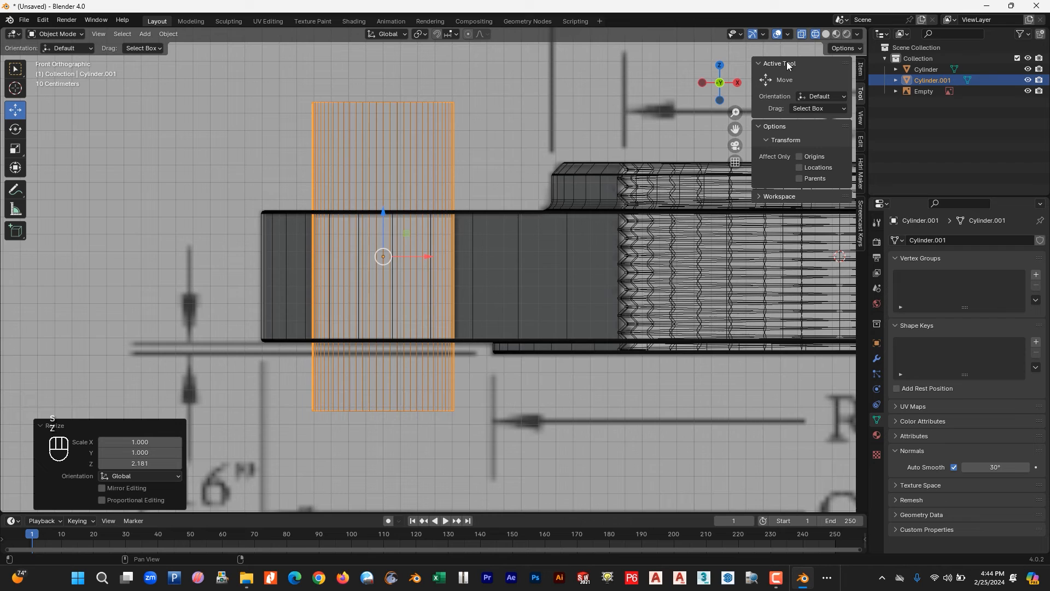
# Return to solid shading, hide the reference image and set the hole cylinder's origin to the 3D cursor
pyautogui.click(826, 35)
pyautogui.scroll(-5, 487, 234)
pyautogui.moveTo(485, 235); pyautogui.dragTo(489, 313, button='middle')
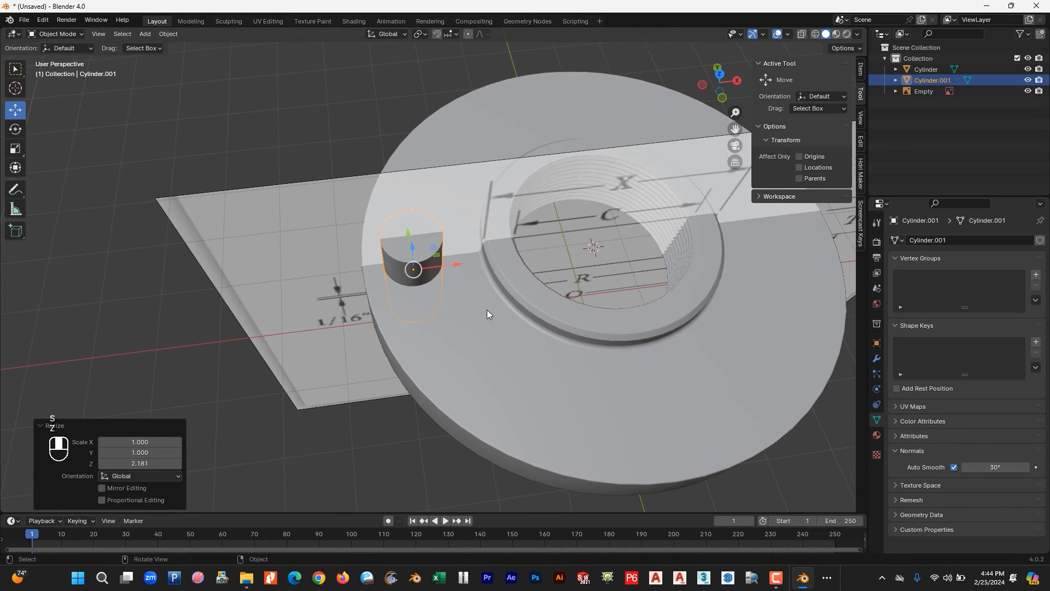
pyautogui.click(1028, 90)
pyautogui.rightClick(415, 250)
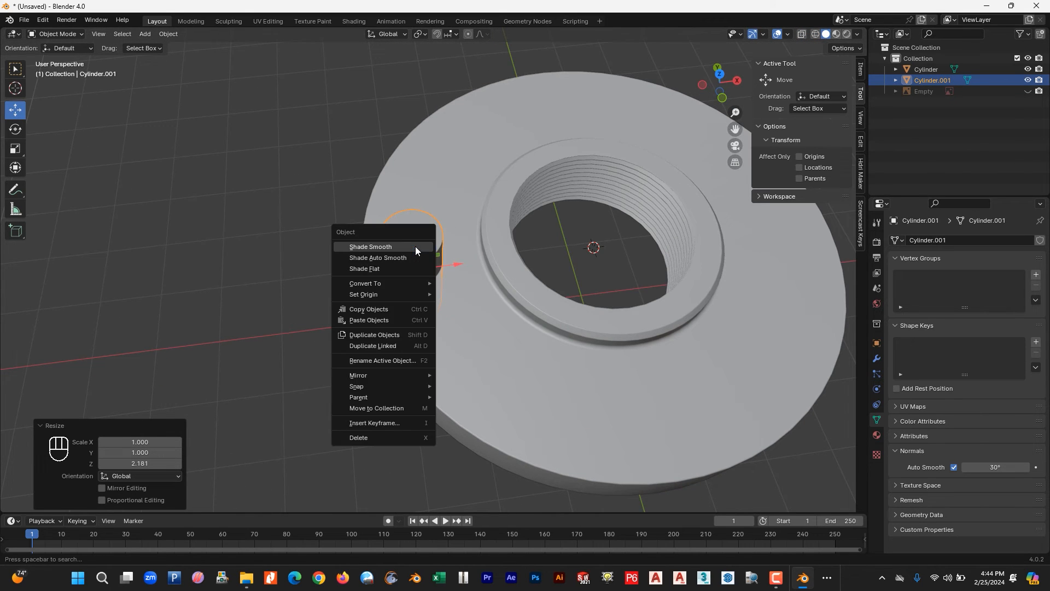
pyautogui.press('KP_7')
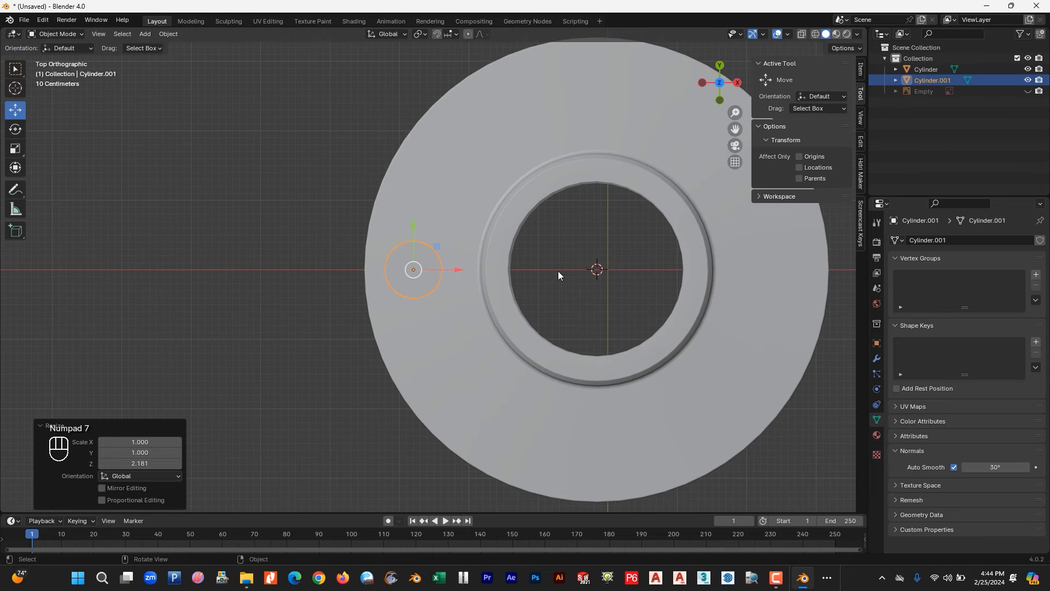
pyautogui.rightClick(422, 272)
pyautogui.moveTo(382, 319)
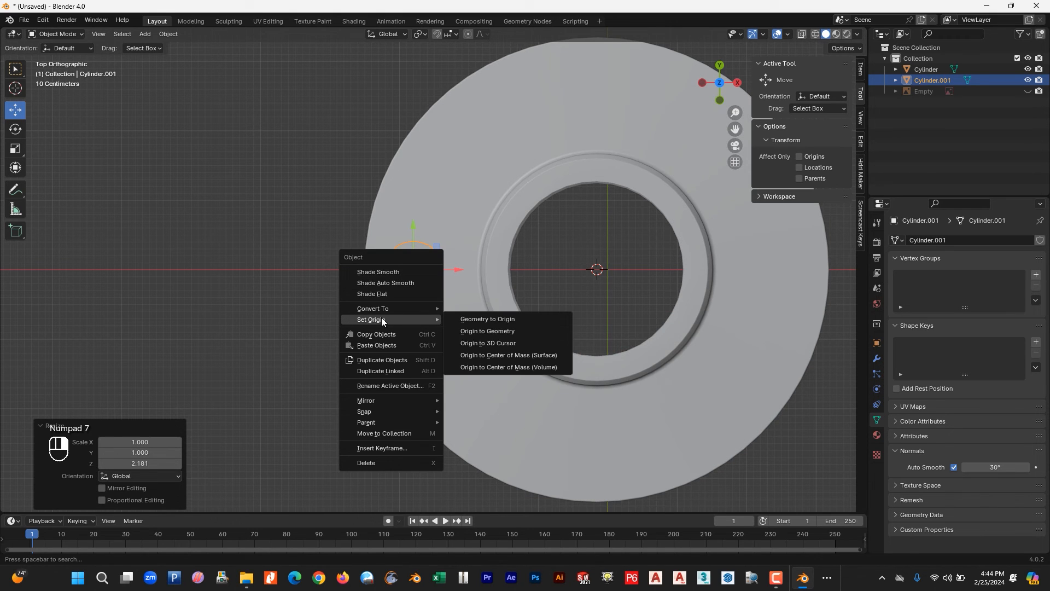
pyautogui.click(478, 345)
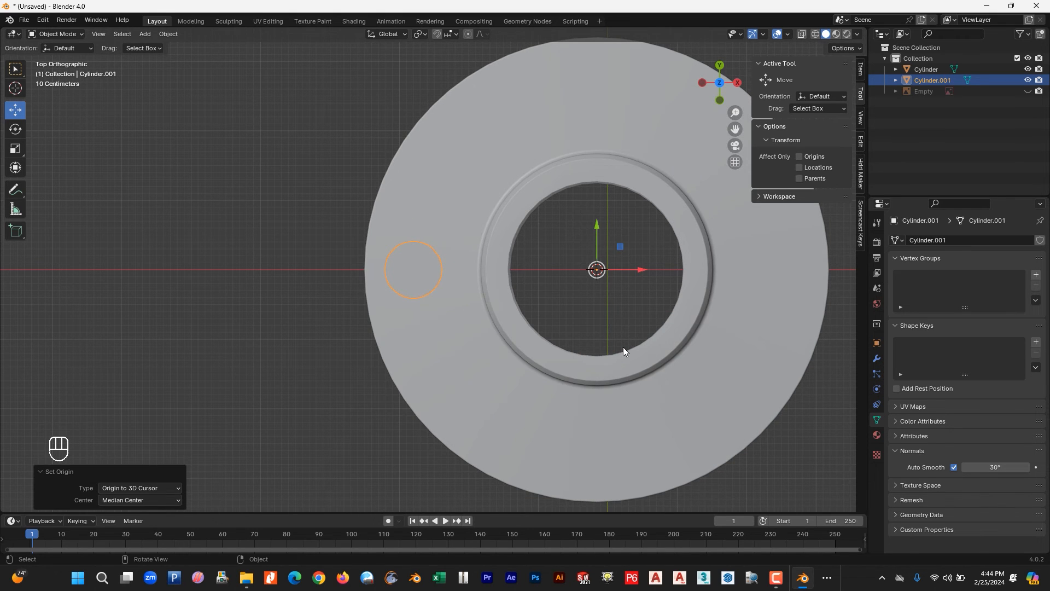
# Duplicate the hole cylinder rotated 90° about the flange centre and repeat it twice for four evenly spaced cylinders
pyautogui.press('shift')
pyautogui.hotkey('shift', 'd')
pyautogui.press('r')
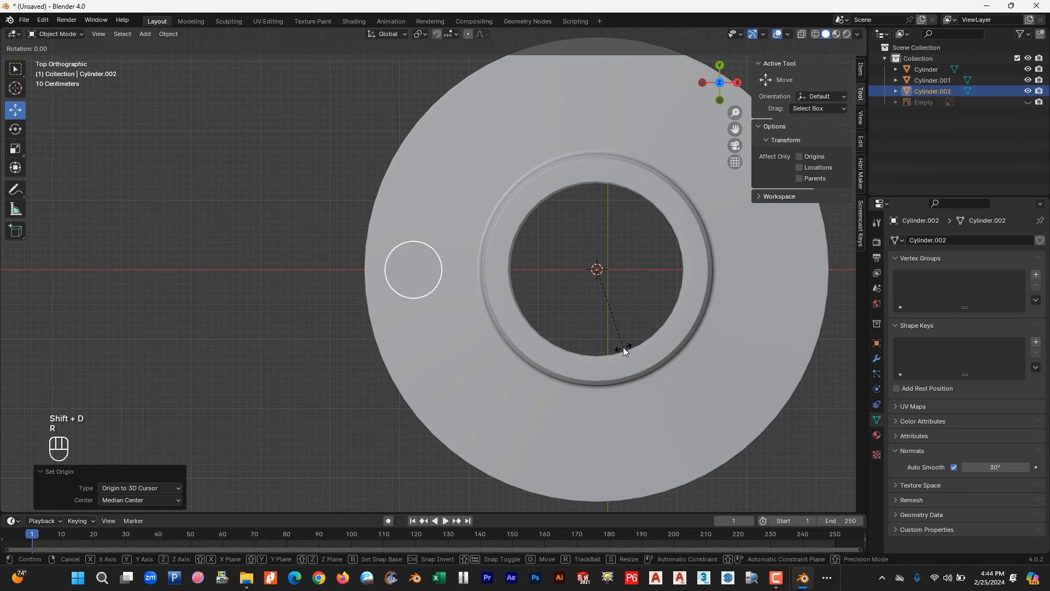
pyautogui.press('KP_9')
pyautogui.press('KP_0')
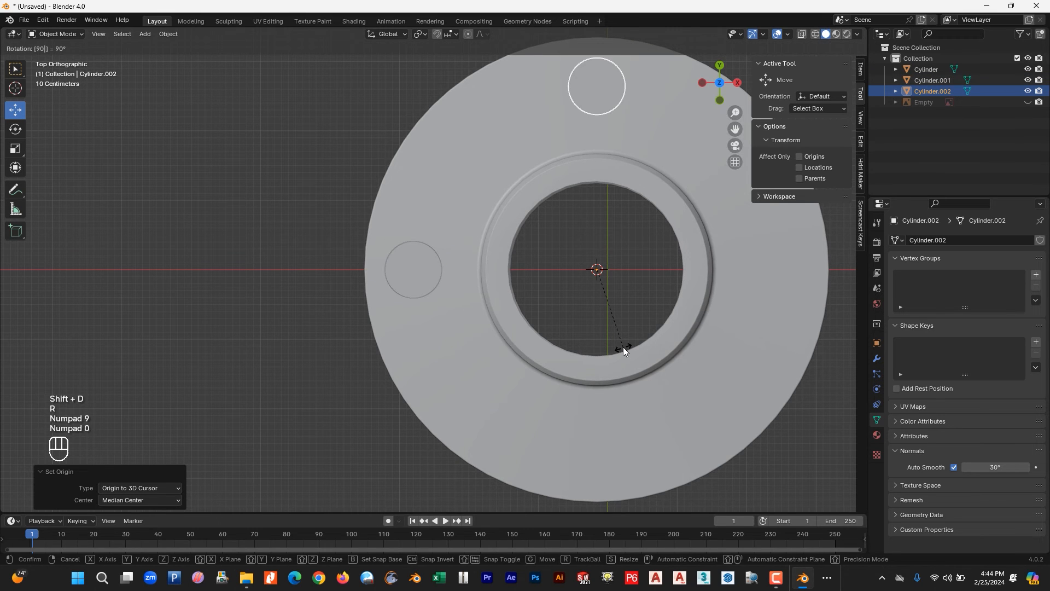
pyautogui.click(623, 348)
pyautogui.press('shift')
pyautogui.hotkey('shift', 'r')
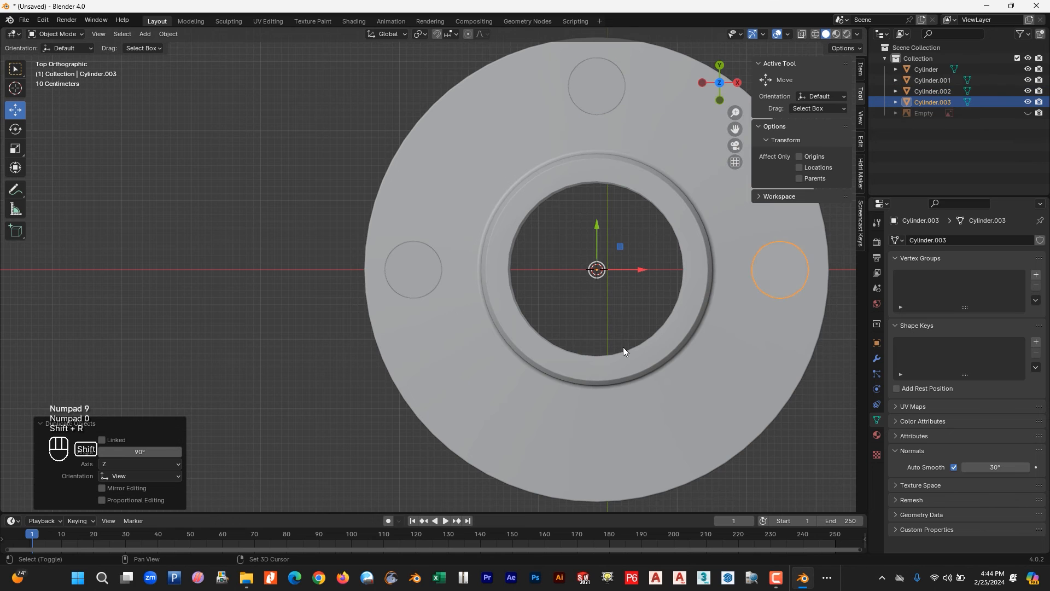
pyautogui.hotkey('shift', 'r')
# Select all four hole cylinders and join them into one object
pyautogui.scroll(-4, 558, 362)
pyautogui.moveTo(557, 361); pyautogui.dragTo(673, 381, button='middle')
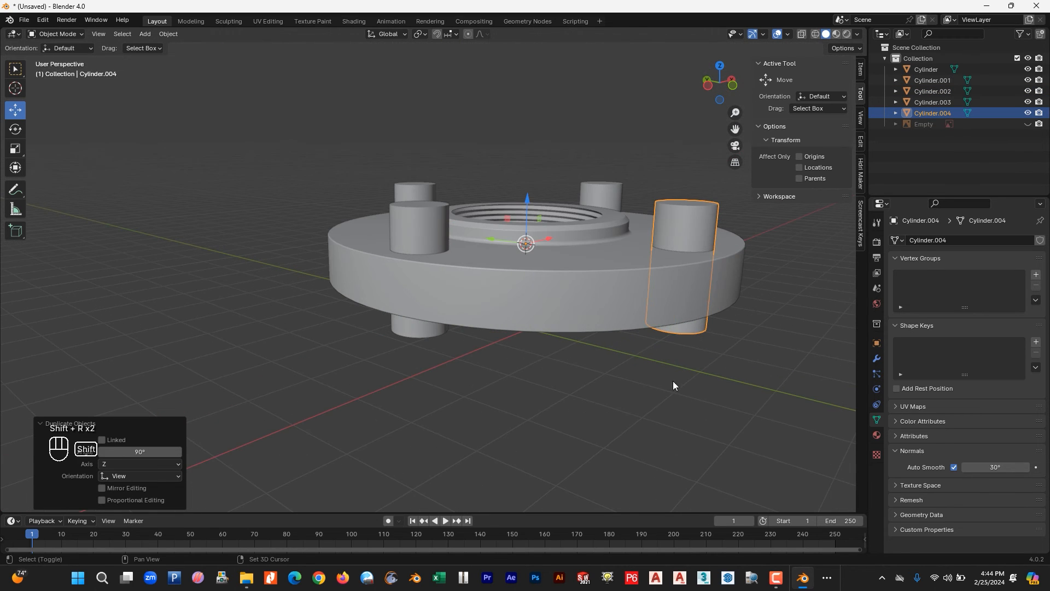
pyautogui.keyDown('shift'); pyautogui.click(606, 185); pyautogui.keyUp('shift')
pyautogui.keyDown('shift'); pyautogui.click(422, 195); pyautogui.keyUp('shift')
pyautogui.keyDown('shift'); pyautogui.click(431, 225); pyautogui.keyUp('shift')
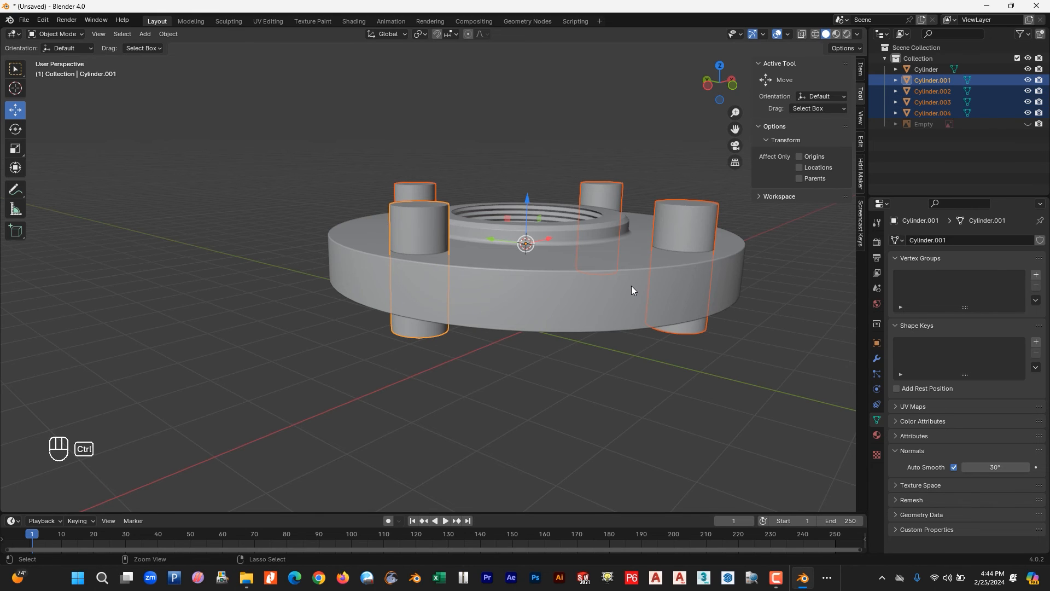
pyautogui.hotkey('ctrl', 'j')
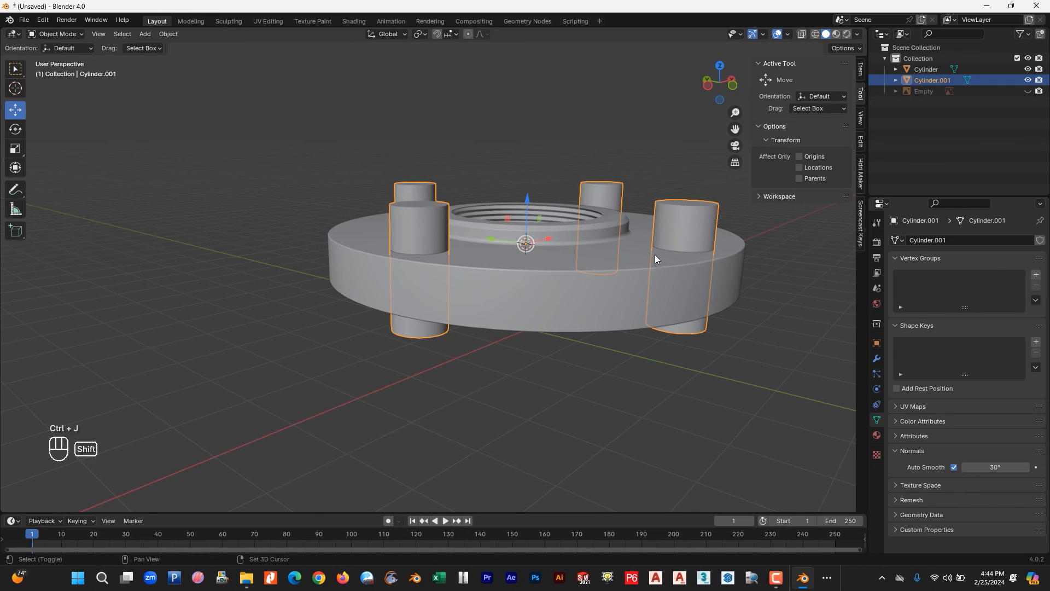
# Cut the joined cylinders out of the flange with an Auto Boolean Difference to make the four bolt holes
pyautogui.keyDown('shift'); pyautogui.click(638, 288); pyautogui.keyUp('shift')
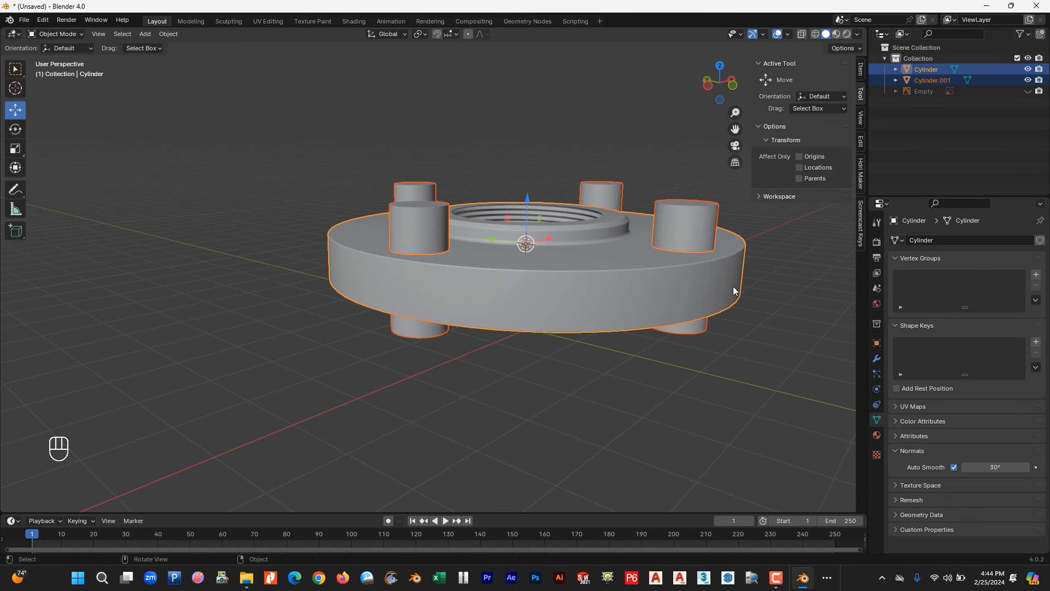
pyautogui.hotkey('shift', 'ctrl', 'b')
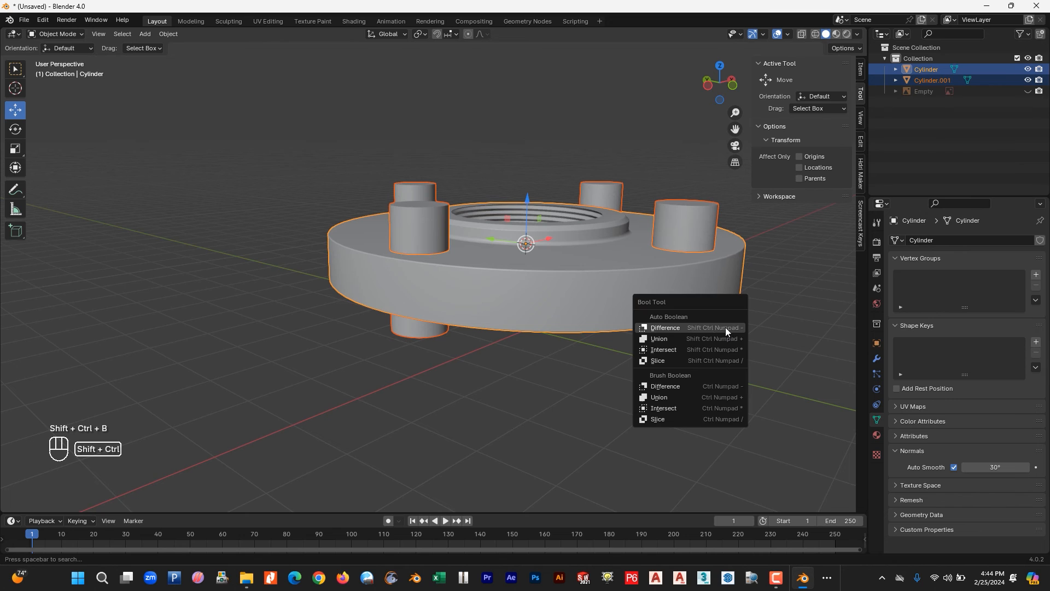
pyautogui.click(654, 332)
pyautogui.moveTo(534, 344); pyautogui.dragTo(649, 330, button='middle')
pyautogui.scroll(3, 649, 331)
pyautogui.moveTo(574, 309); pyautogui.dragTo(429, 378, button='middle')
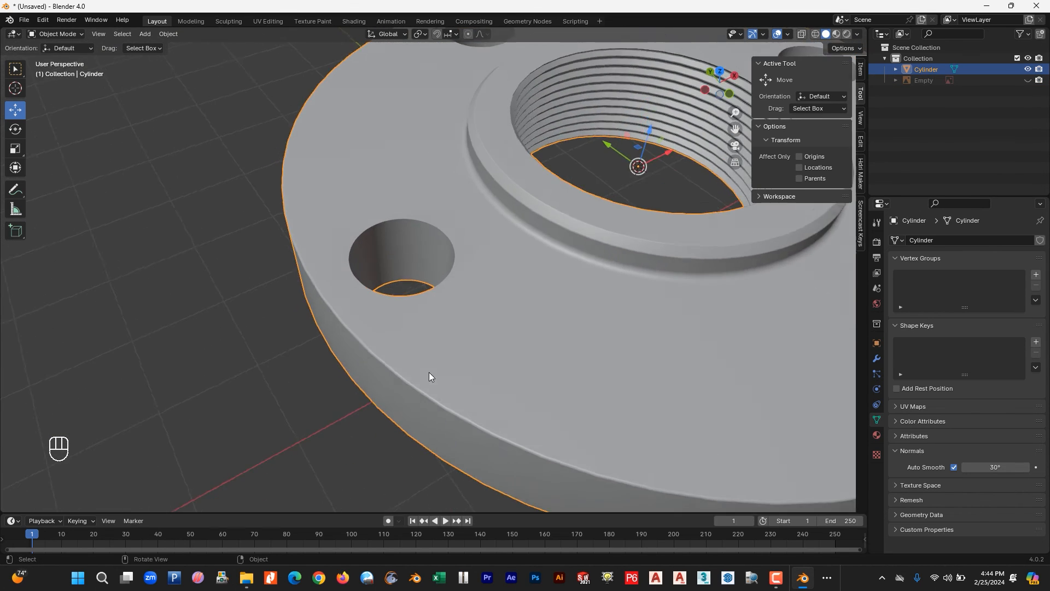
pyautogui.scroll(-4, 475, 368)
# In Edit Mode, from a see-through front view, deselect the bolt holes' vertical wall edges, leaving only their upper and lower rims selected
pyautogui.press('KP_3')
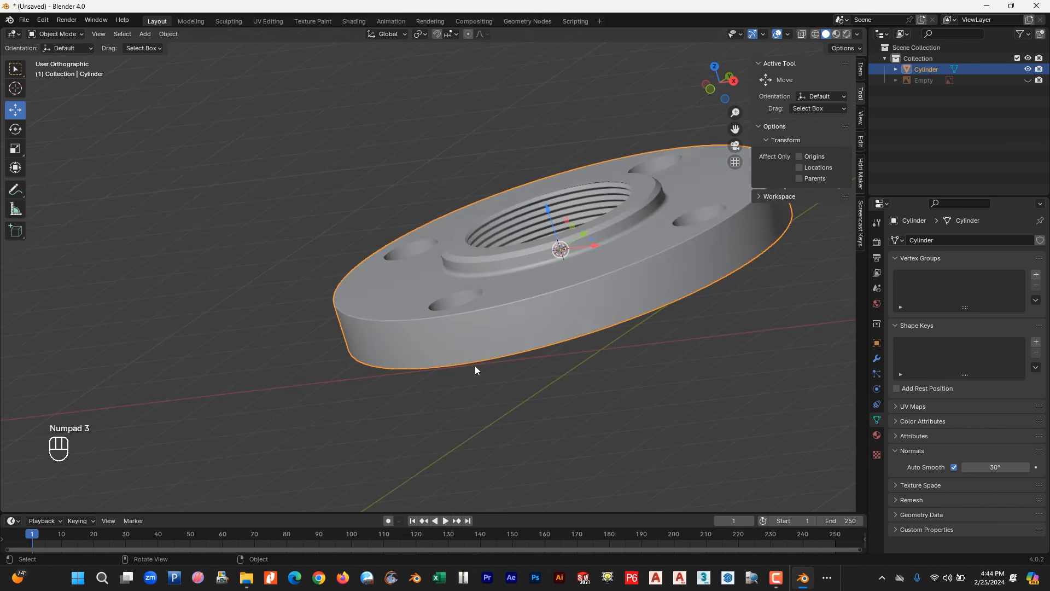
pyautogui.press('KP_1')
pyautogui.press('Tab')
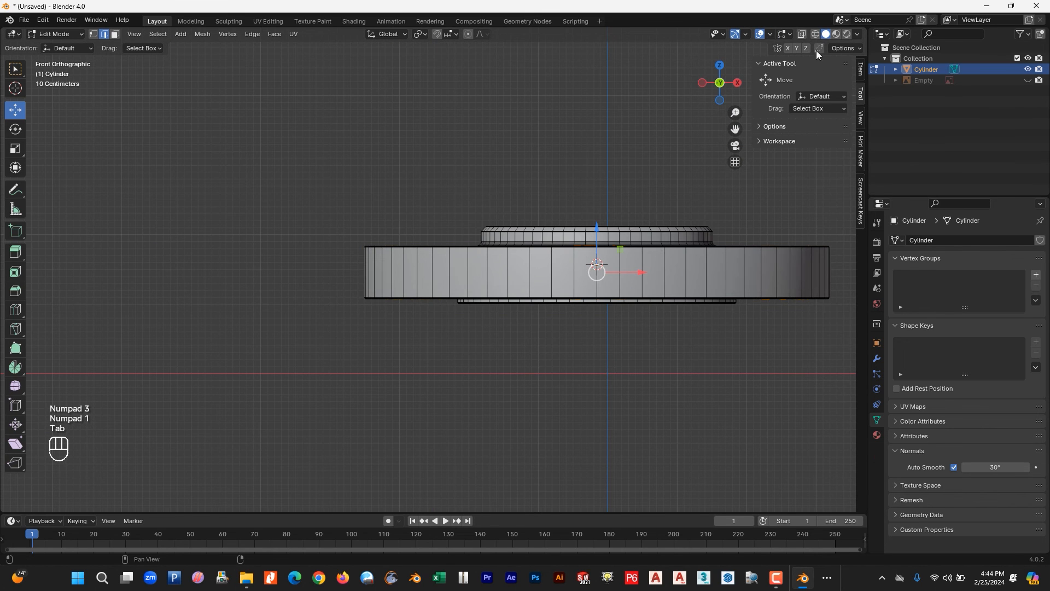
pyautogui.click(814, 36)
pyautogui.scroll(2, 553, 248)
pyautogui.keyDown('shift'); pyautogui.moveTo(548, 249); pyautogui.dragTo(238, 245, button='middle'); pyautogui.keyUp('shift')
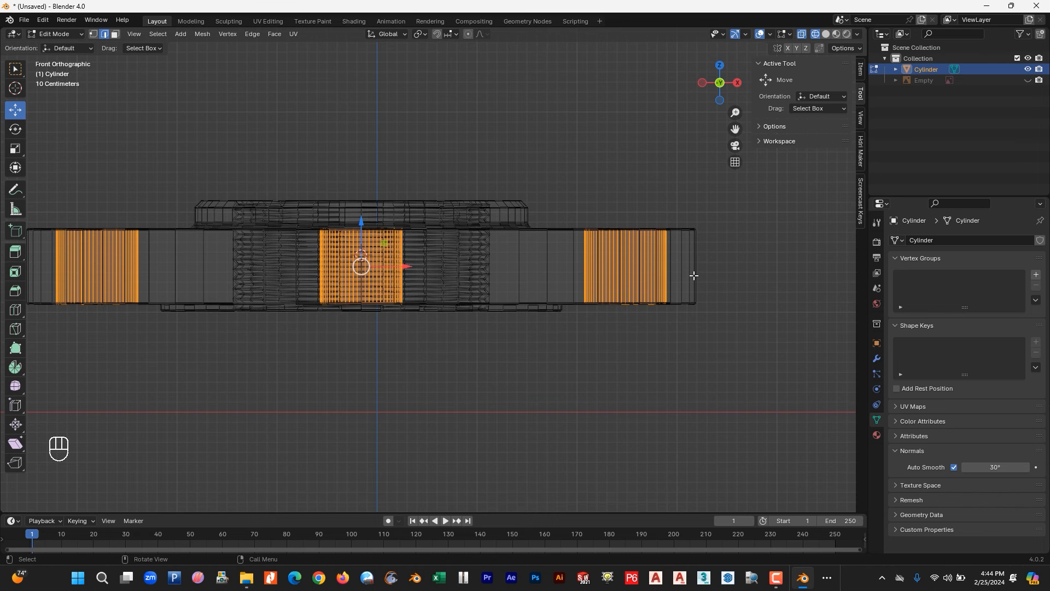
pyautogui.press('c')
pyautogui.moveTo(698, 260)
pyautogui.keyDown('shift'); pyautogui.mouseDown()
pyautogui.moveTo(330, 270)
pyautogui.moveTo(66, 261)
pyautogui.mouseUp(); pyautogui.keyUp('shift')
pyautogui.press('Escape')
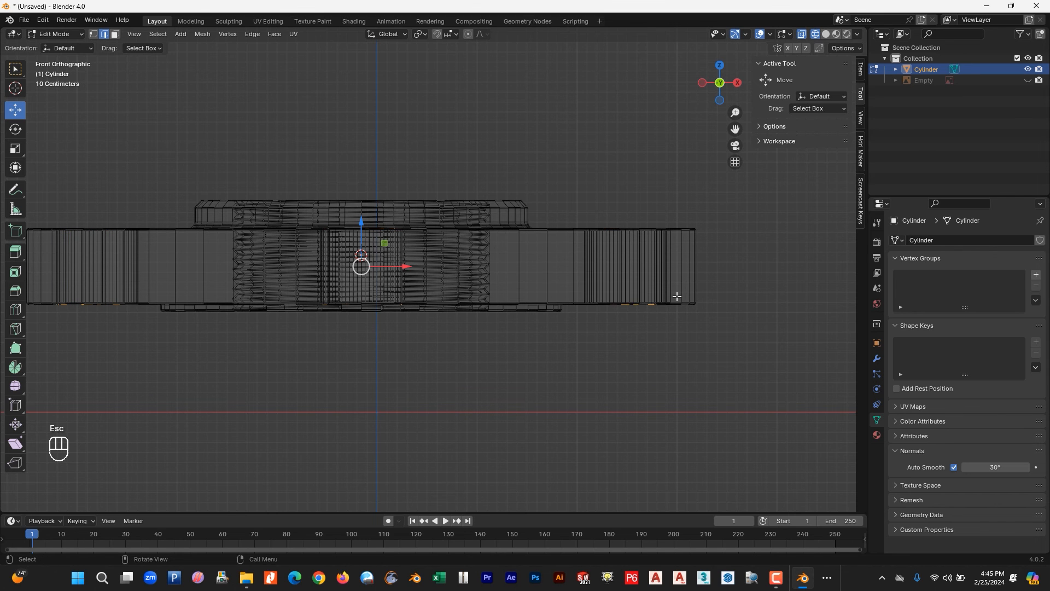
# Return to solid shading, bevel the bolt-hole rims by about 0.0095 m with 10 segments, and go back to Object Mode
pyautogui.scroll(-2, 575, 304)
pyautogui.moveTo(574, 305); pyautogui.dragTo(621, 347, button='middle')
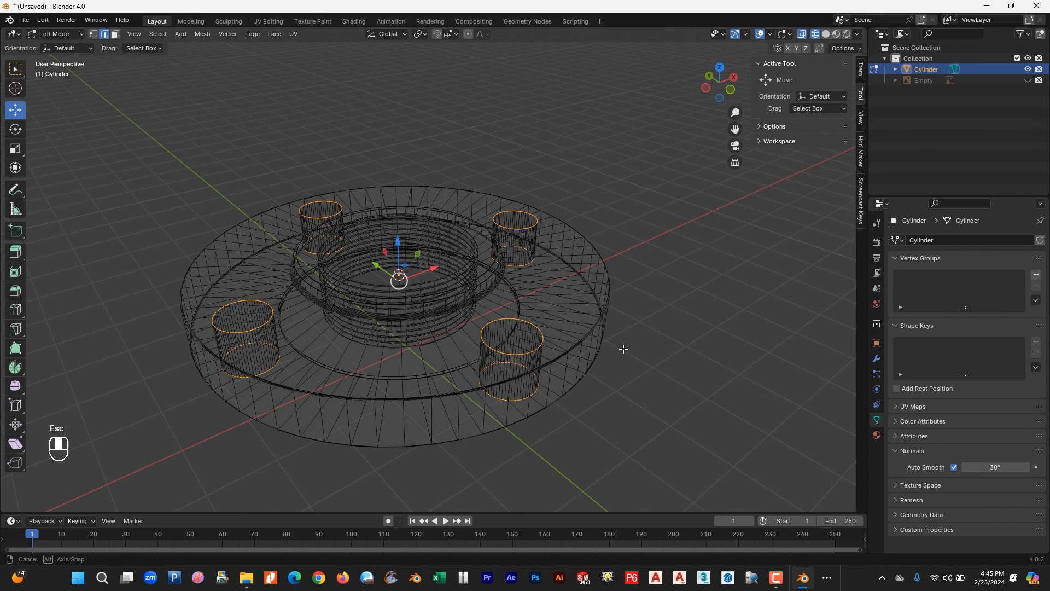
pyautogui.click(827, 34)
pyautogui.moveTo(573, 323); pyautogui.dragTo(591, 307, button='middle')
pyautogui.scroll(-1, 591, 307)
pyautogui.scroll(2, 594, 355)
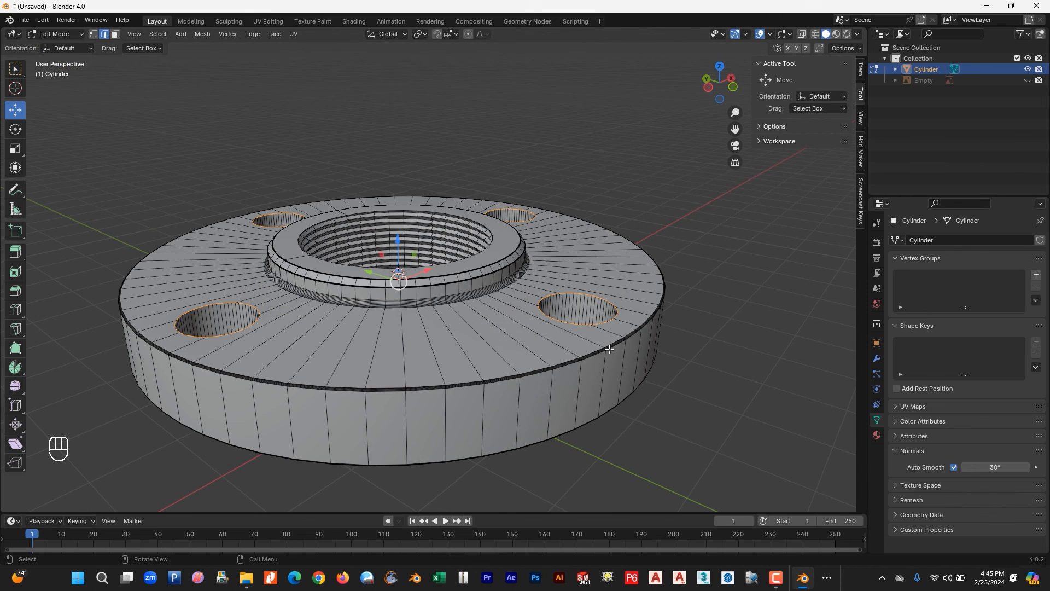
pyautogui.hotkey('ctrl', 'b')
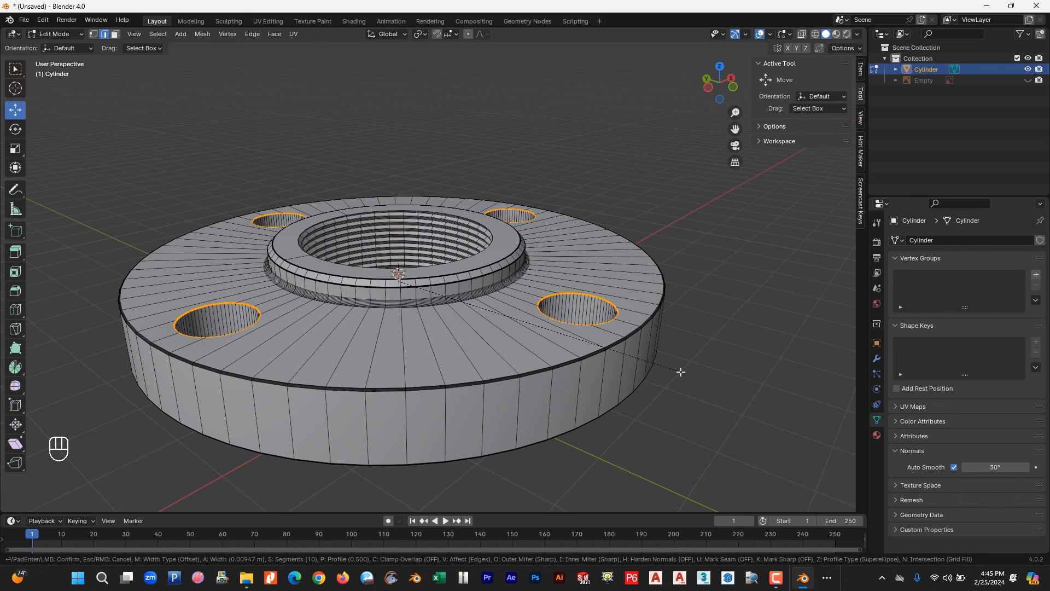
pyautogui.click(681, 372)
pyautogui.press('Tab')
pyautogui.scroll(2, 632, 369)
pyautogui.moveTo(632, 369)
pyautogui.mouseDown(button='middle')
pyautogui.moveTo(654, 290)
pyautogui.moveTo(645, 372)
pyautogui.mouseUp(button='middle')
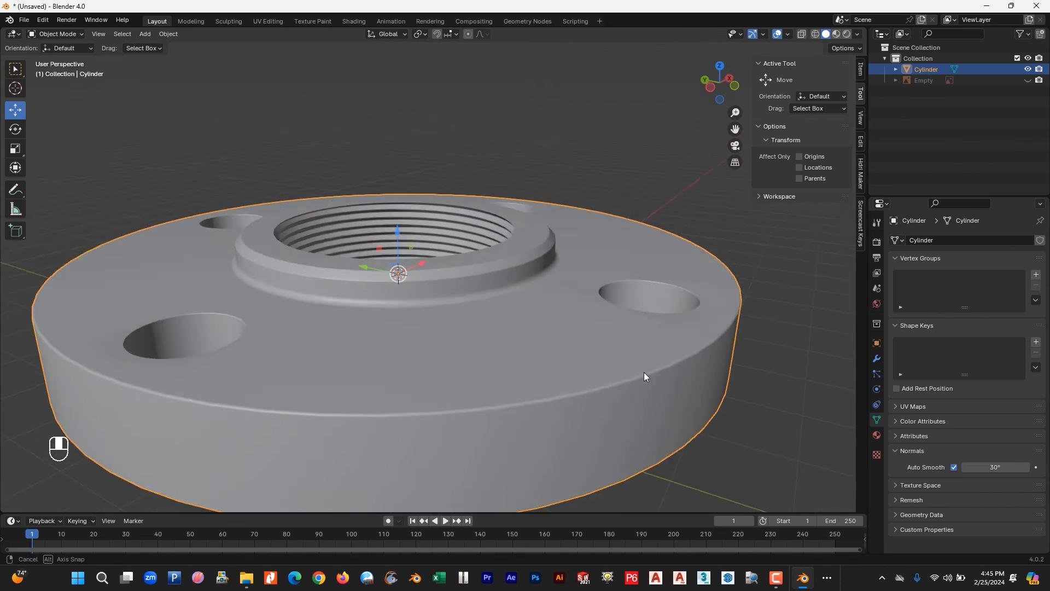
# Rename the flange object "Threaded Flange" and deselect it
pyautogui.scroll(-4, 641, 380)
pyautogui.moveTo(493, 387); pyautogui.dragTo(477, 358, button='middle')
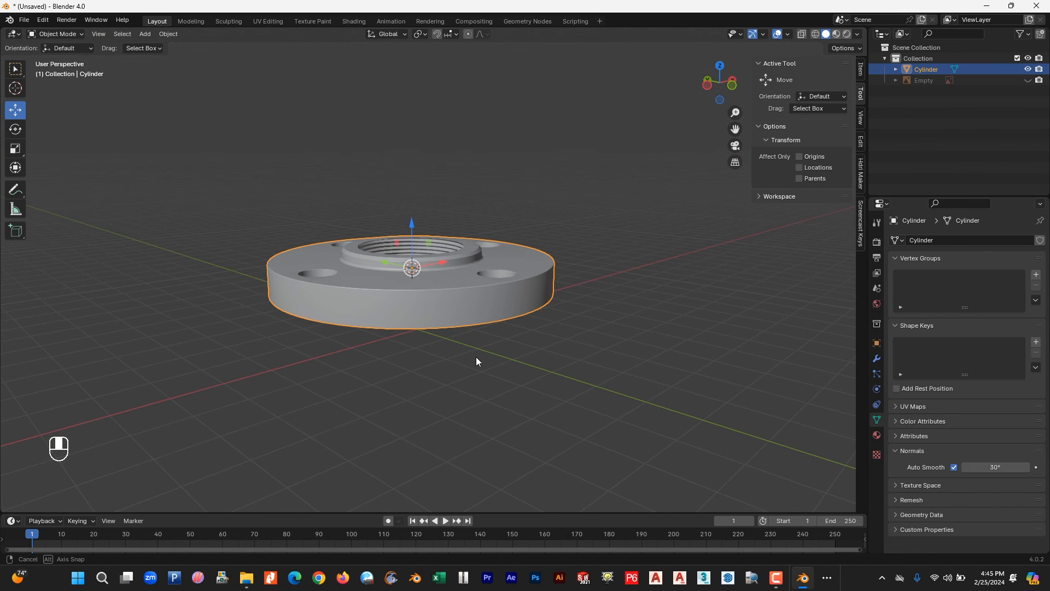
pyautogui.doubleClick(931, 69)
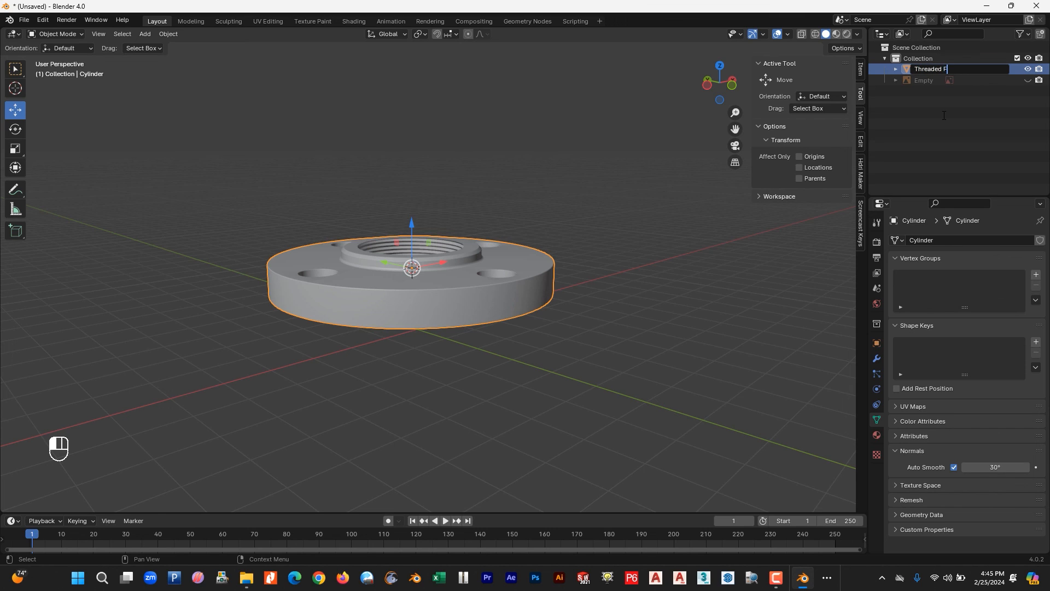
pyautogui.write('Threaded Flange')
pyautogui.press('Return')
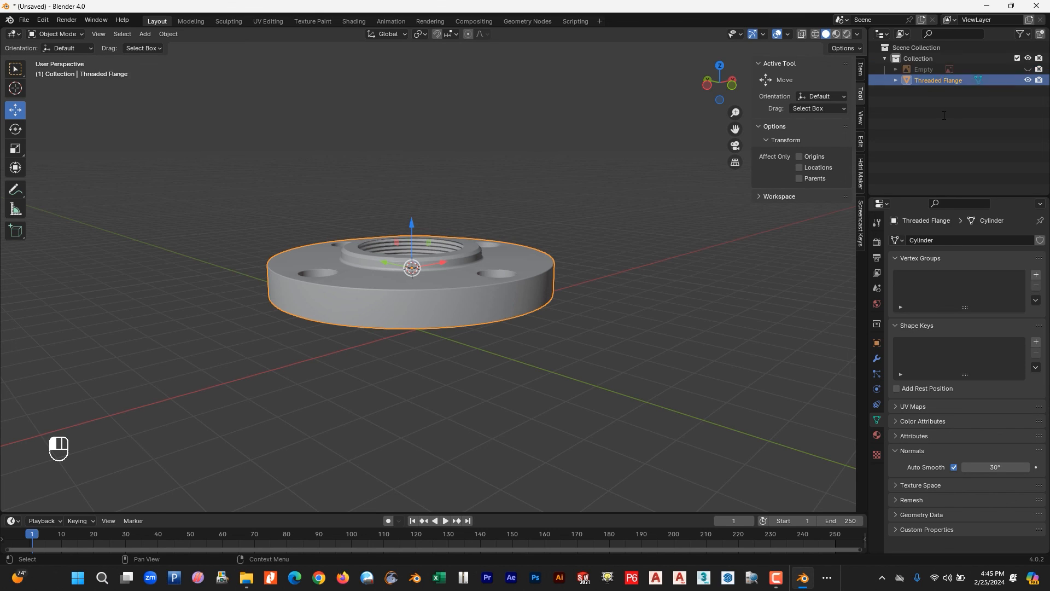
pyautogui.click(527, 343)
pyautogui.scroll(4, 514, 328)
pyautogui.moveTo(508, 317); pyautogui.dragTo(445, 339, button='middle')
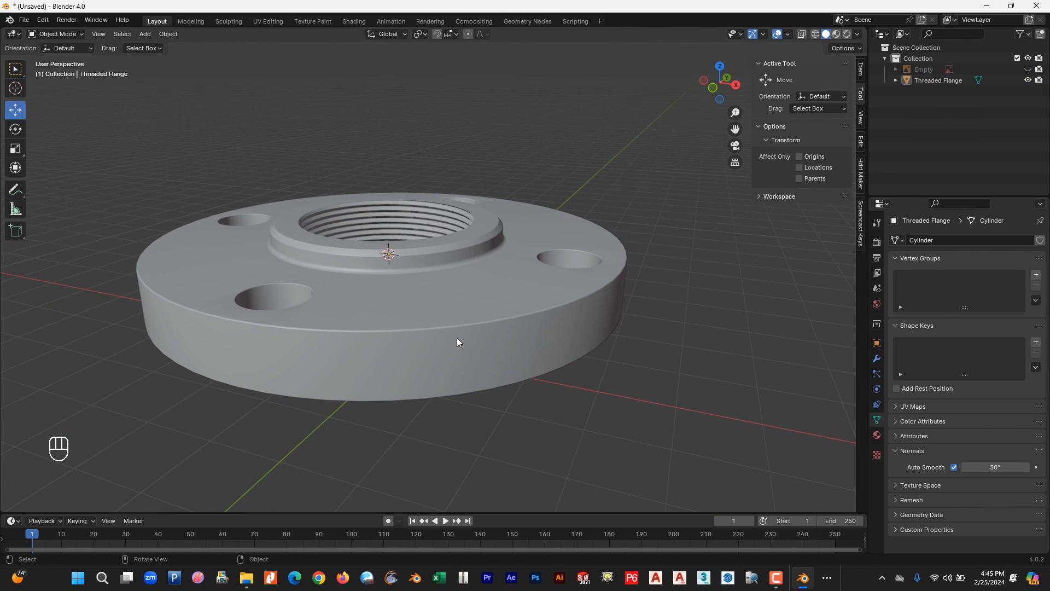